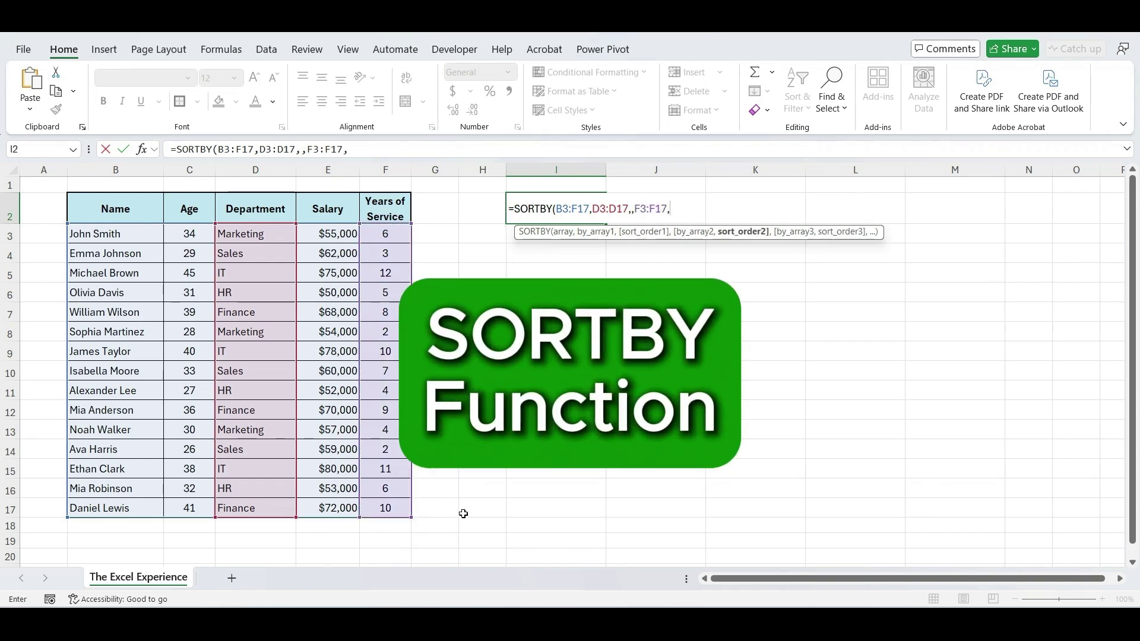
Step: Finish the SORTBY by department and descending years of service, then change the last employee's service to 2
type("-1)")
key("Return")
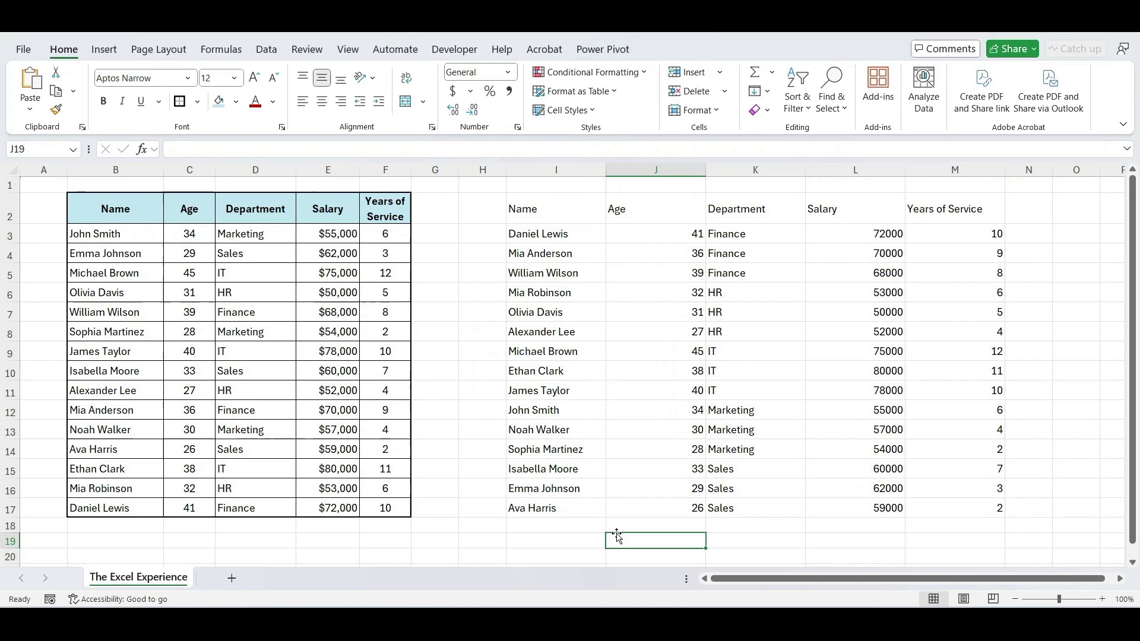
left_click(387, 512)
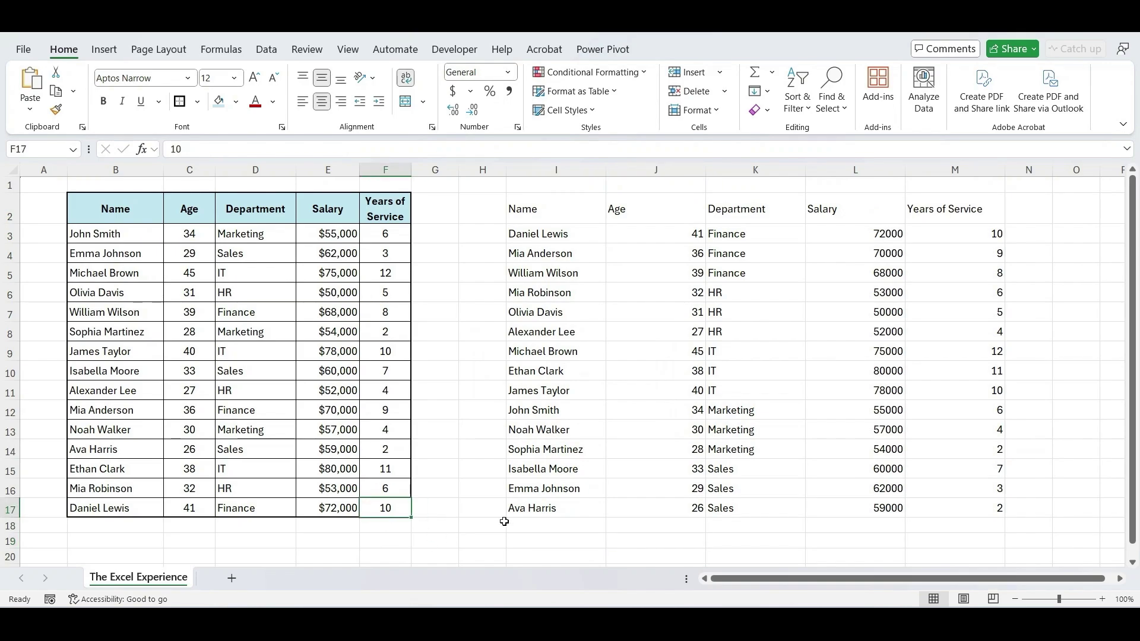
type("2")
key("Return")
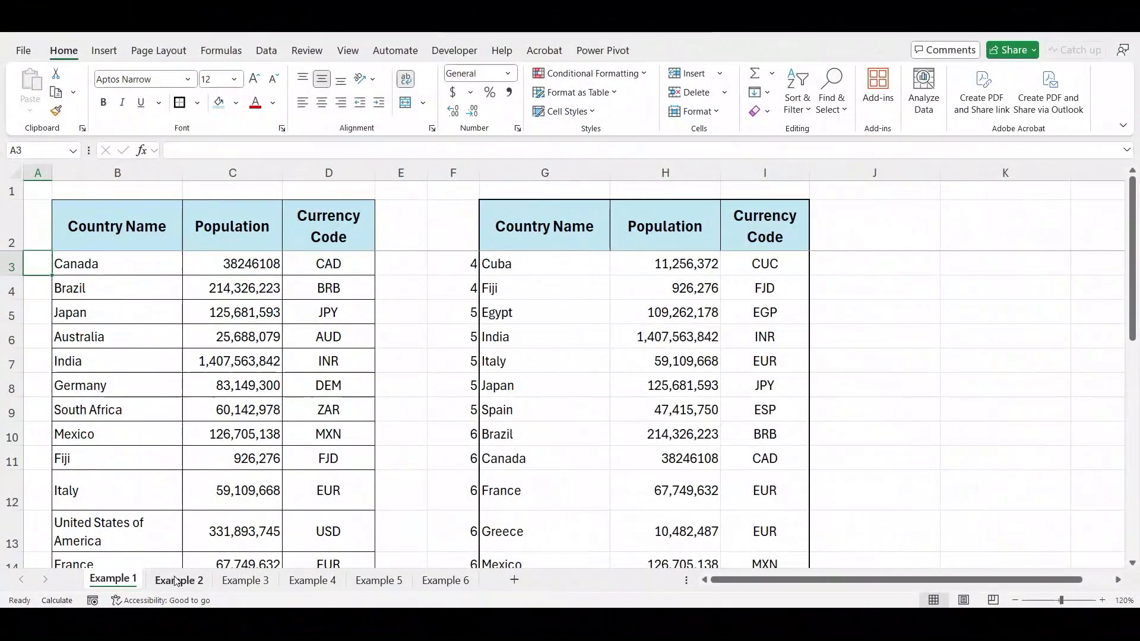
Step: Browse the Example 2, Example 3 and Example 4 sheets
left_click(177, 582)
left_click(245, 580)
left_click(312, 581)
Step: Tour Examples 5 and 6, highlighting four-letter country names and January–February birthdates
left_click(367, 584)
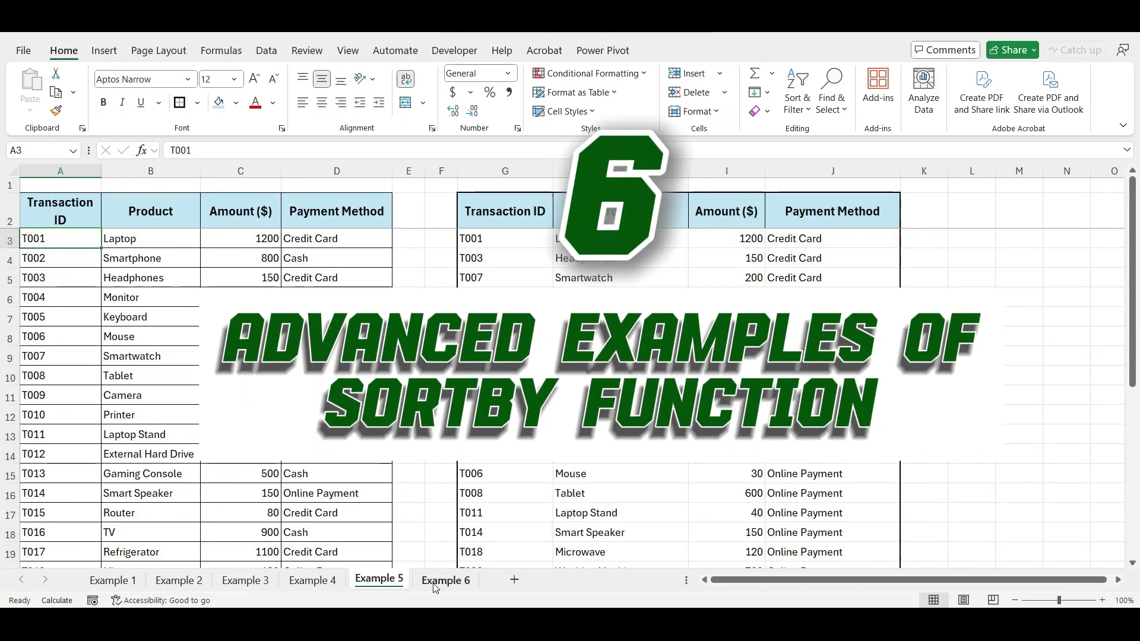
left_click(436, 585)
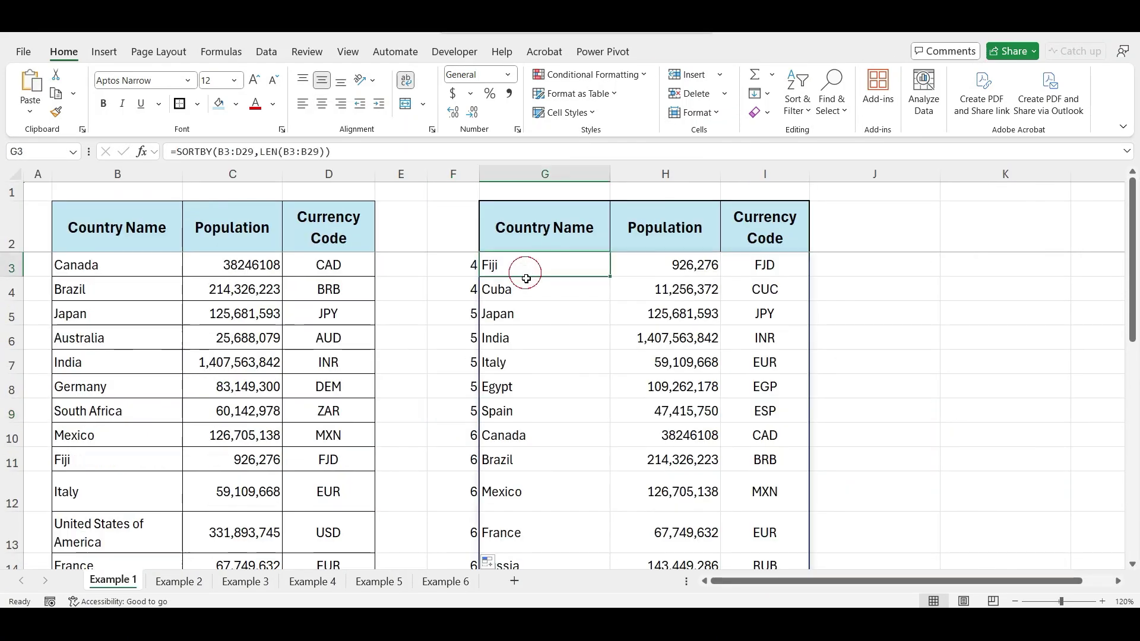
left_click_drag(521, 270, 521, 407)
scroll(520, 416, "down", 6)
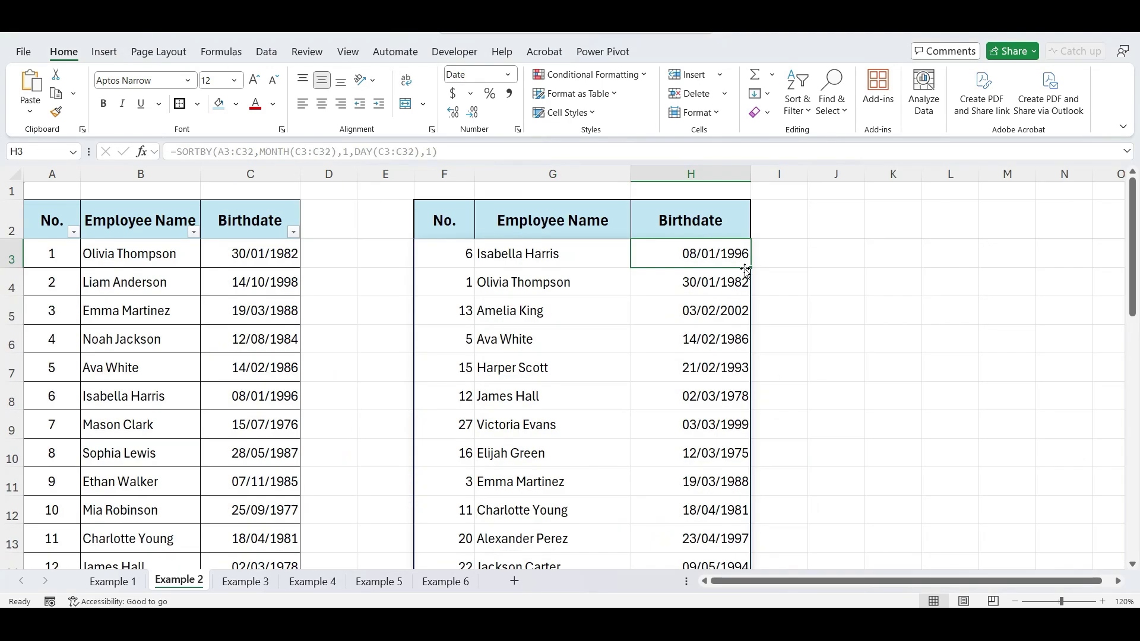
left_click_drag(742, 264, 738, 482)
scroll(736, 475, "down", 2)
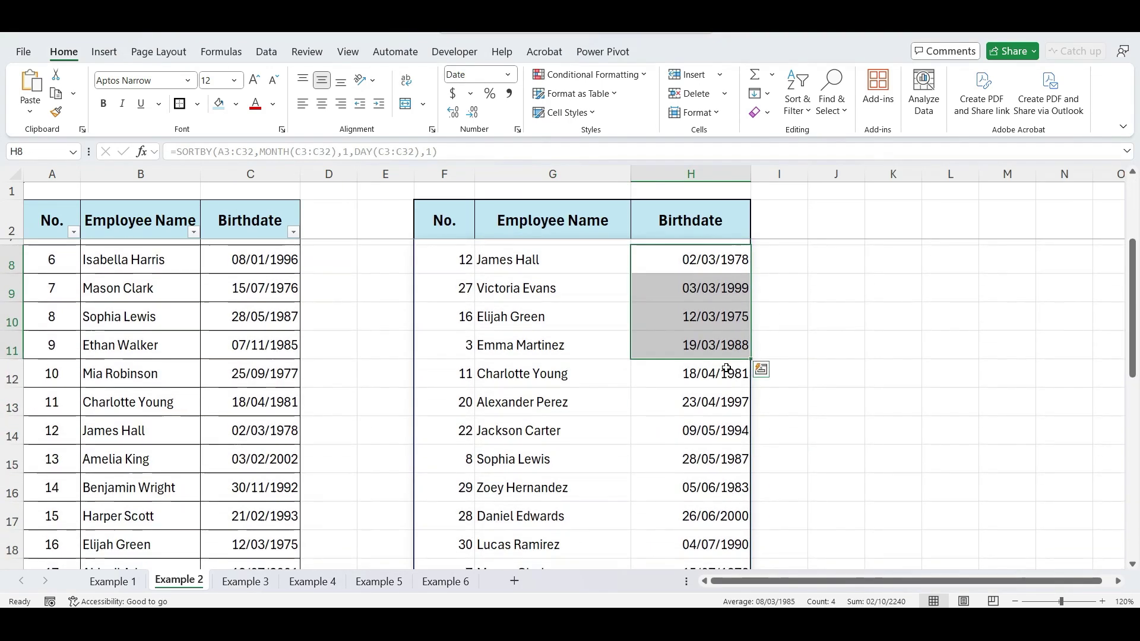
left_click_drag(730, 367, 729, 452)
scroll(728, 437, "down", 1)
scroll(730, 450, "down", 2)
scroll(735, 451, "down", 3)
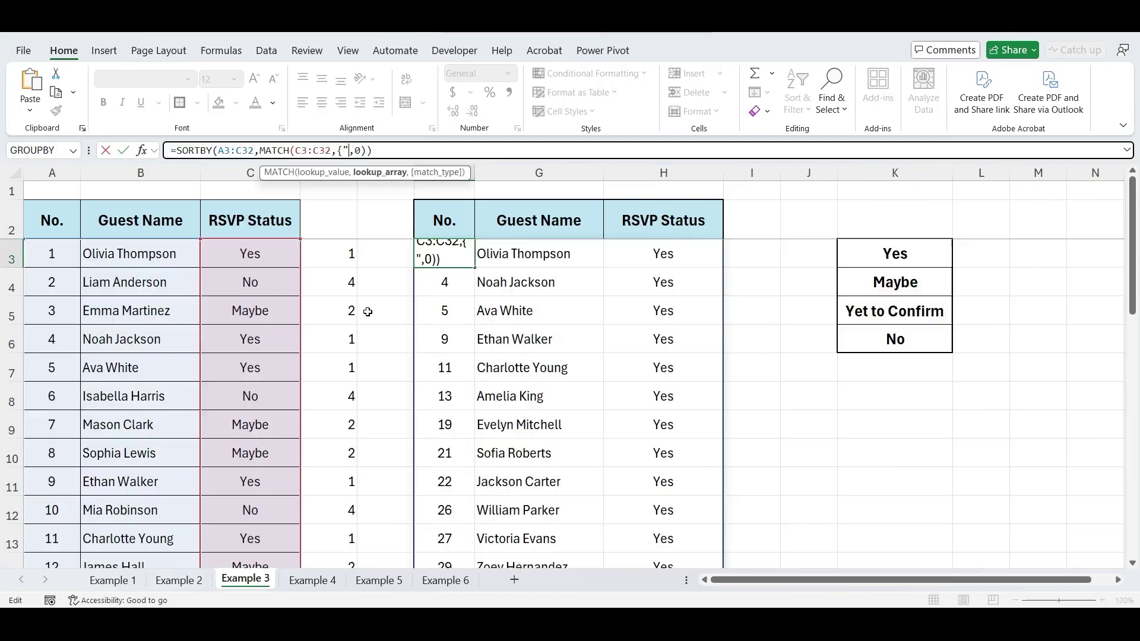
Step: Type the status list ,"MAYBE","YET TO CONFIRM","NO" and check each value in column E
type(",\"MAYBE\",\"YET TO CONFIRM\"")
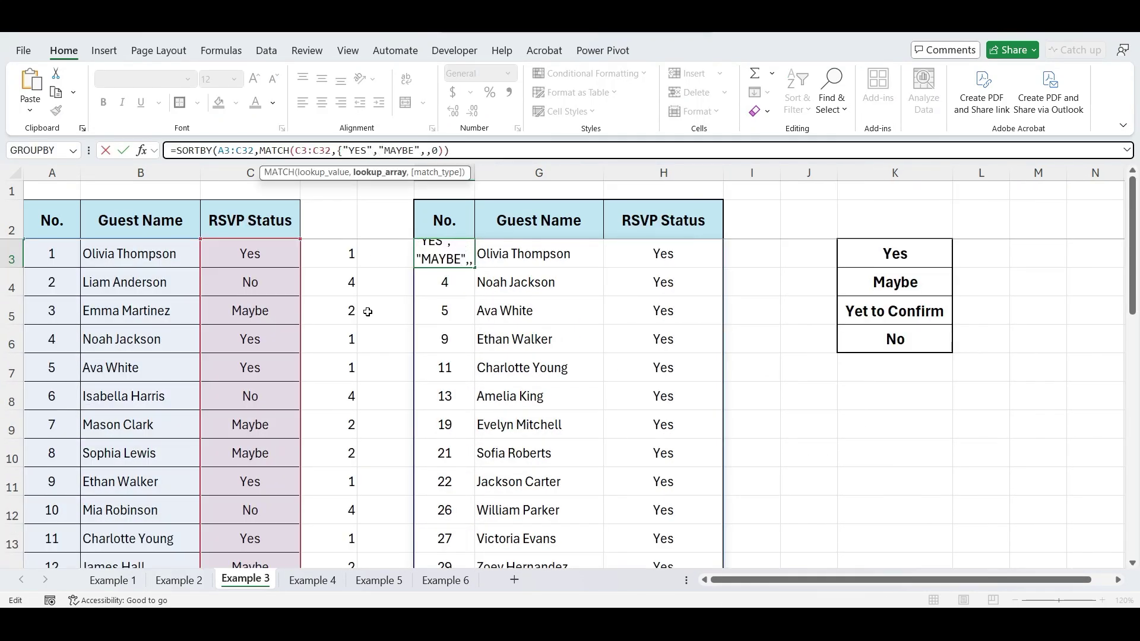
type(",\"NO\"")
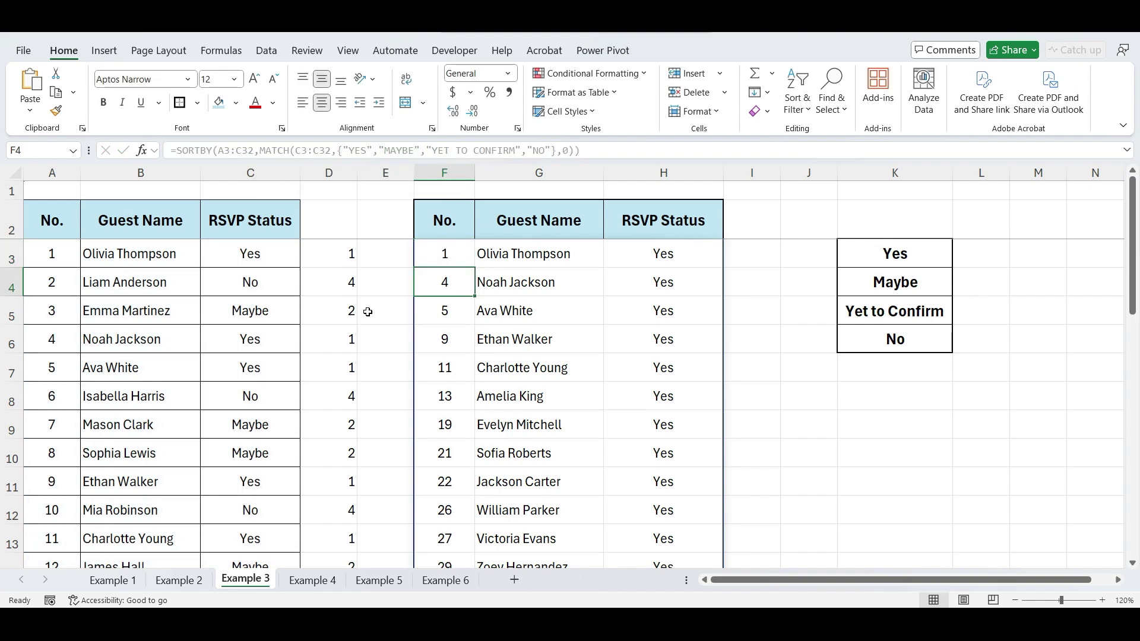
left_click(384, 306)
left_click(386, 337)
left_click(390, 369)
left_click(392, 404)
left_click(391, 432)
left_click(390, 459)
left_click(387, 490)
left_click(387, 512)
Step: Highlight blocks of the sorted results while scrolling through them
left_click(524, 485)
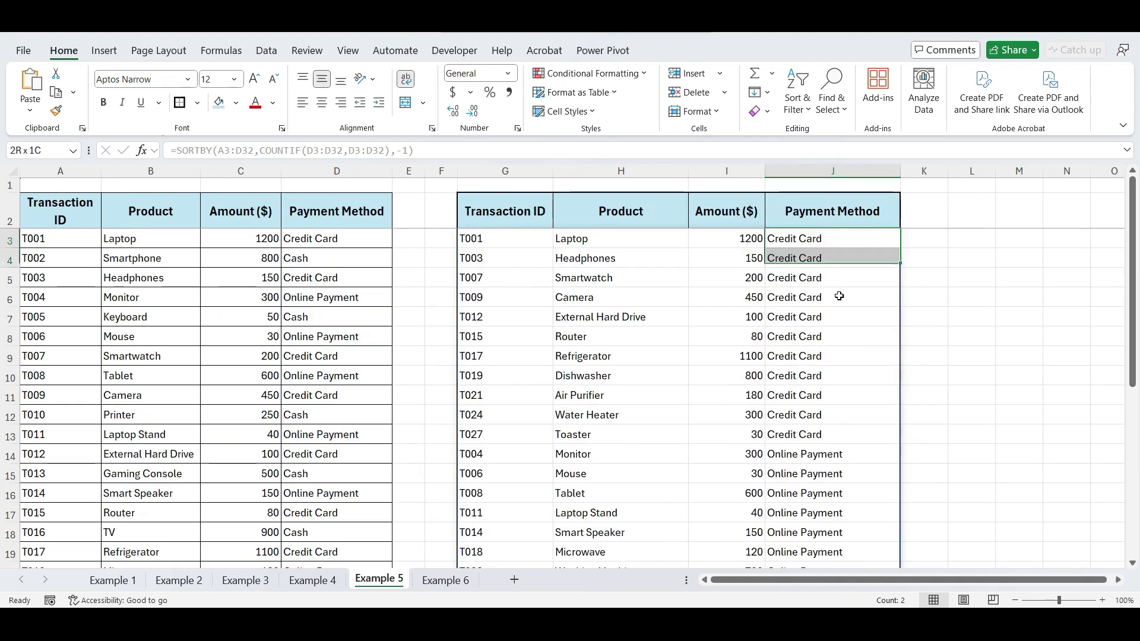
left_click_drag(839, 296, 834, 439)
scroll(834, 436, "down", 3)
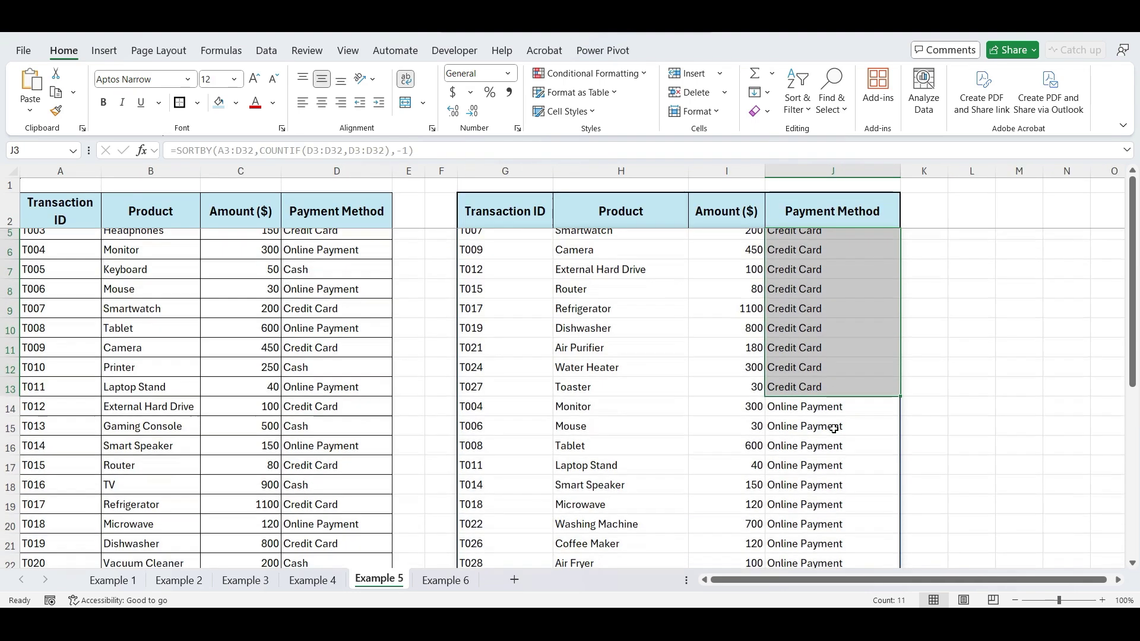
left_click_drag(834, 289, 837, 469)
scroll(838, 477, "down", 3)
left_click_drag(820, 324, 816, 491)
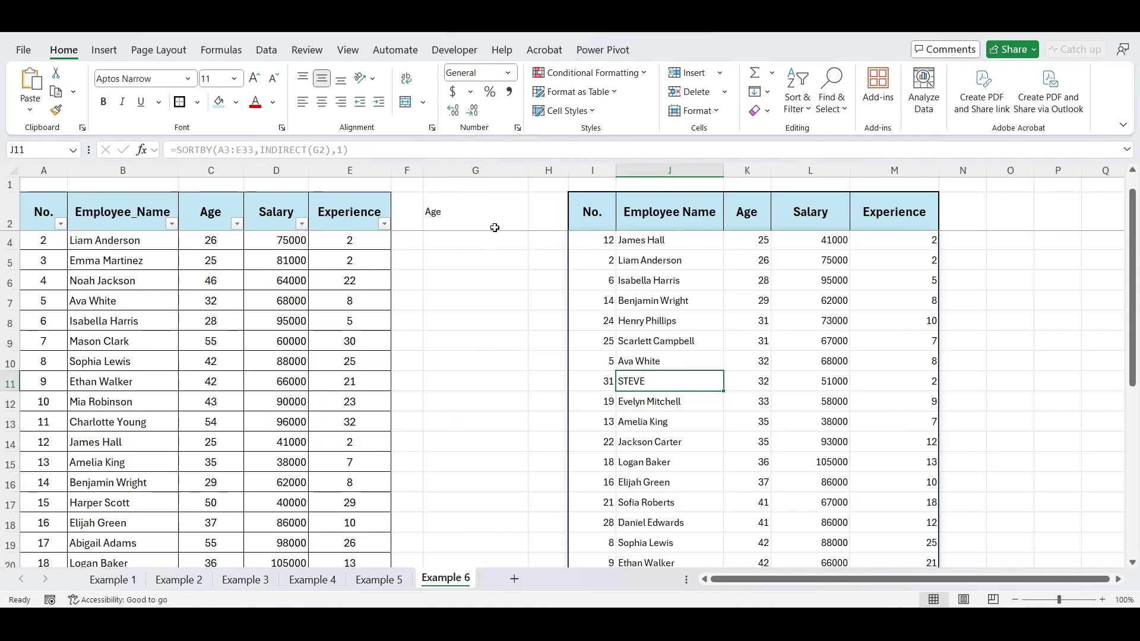
Step: Pick Employee_Name, then Salary, in the G2 drop-down to re-sort the employee table
left_click(493, 215)
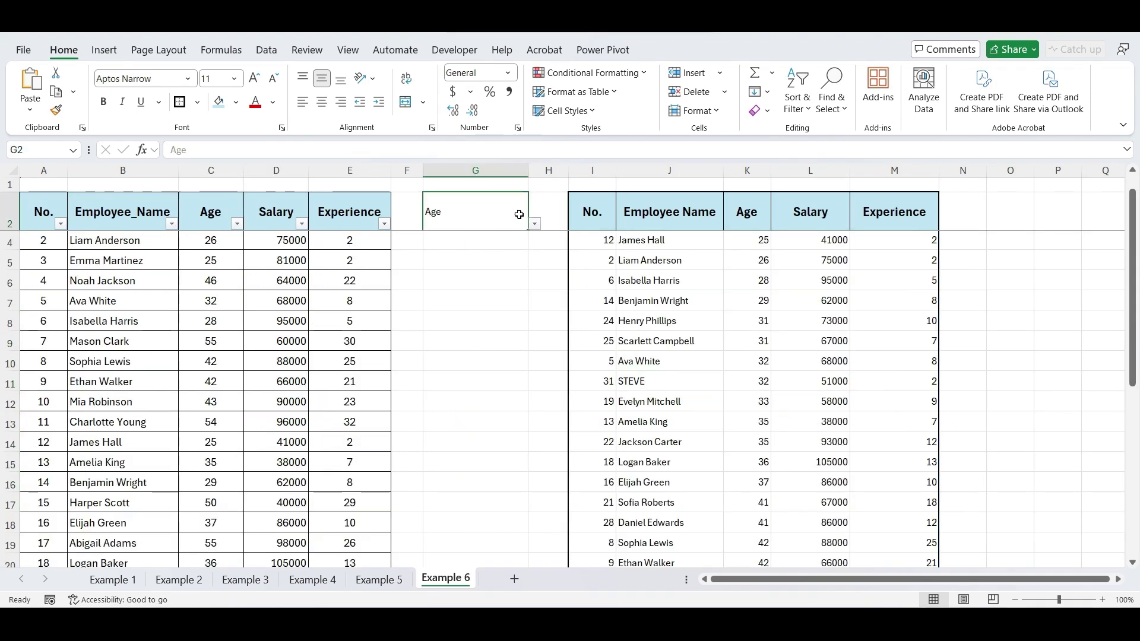
left_click(535, 223)
left_click(499, 250)
left_click(535, 223)
left_click(498, 276)
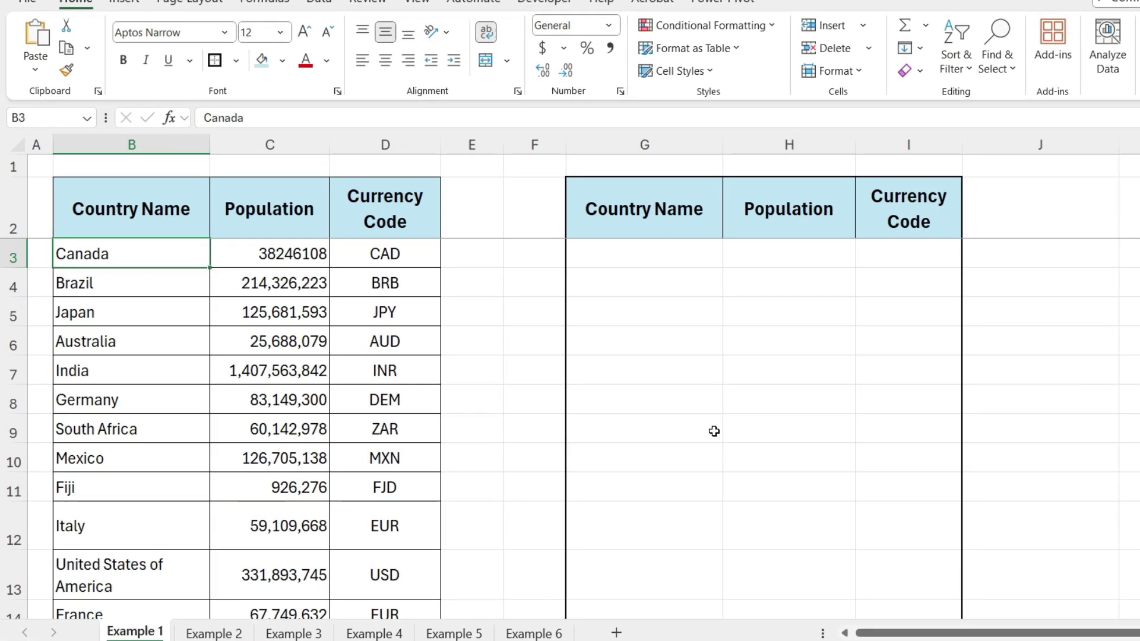
scroll(714, 431, "down", 5)
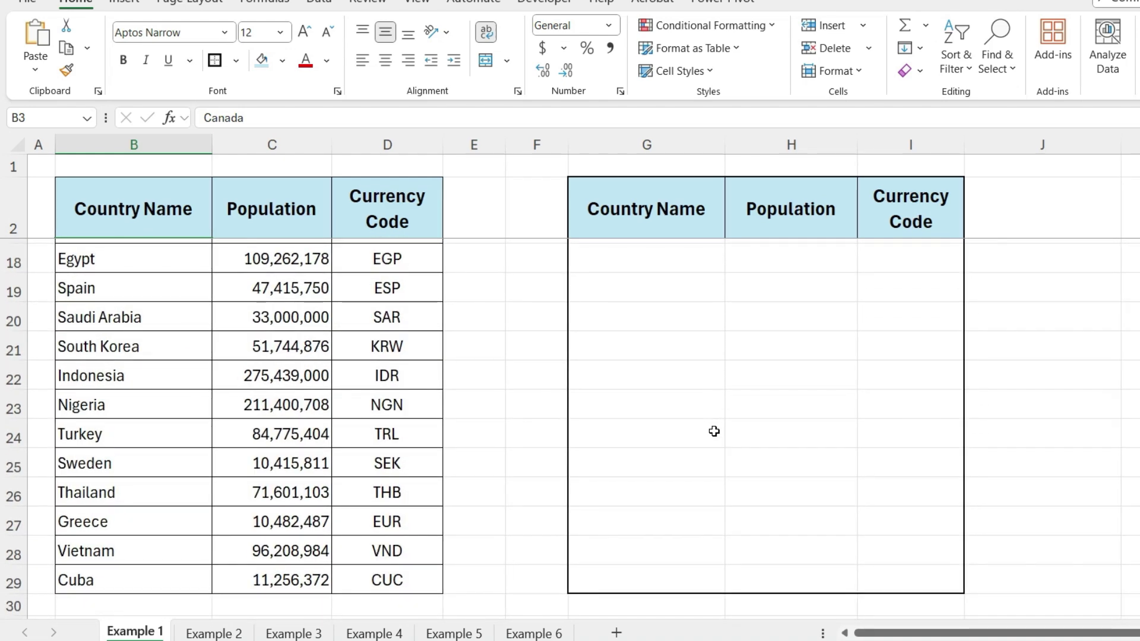
key("ctrl+Home")
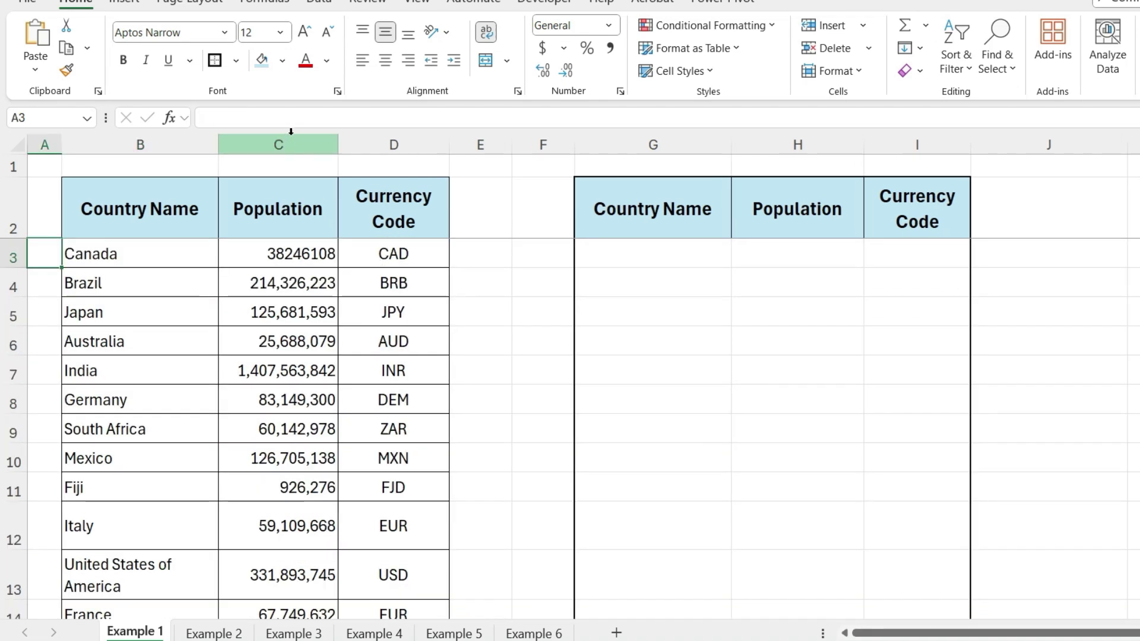
left_click_drag(279, 144, 394, 144)
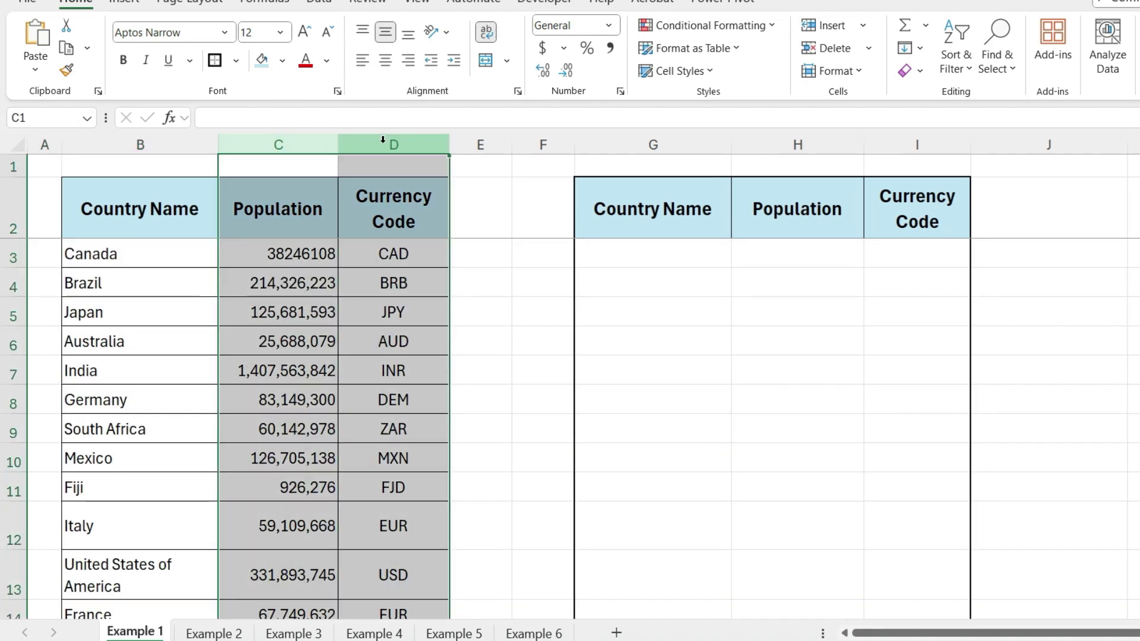
left_click(399, 285)
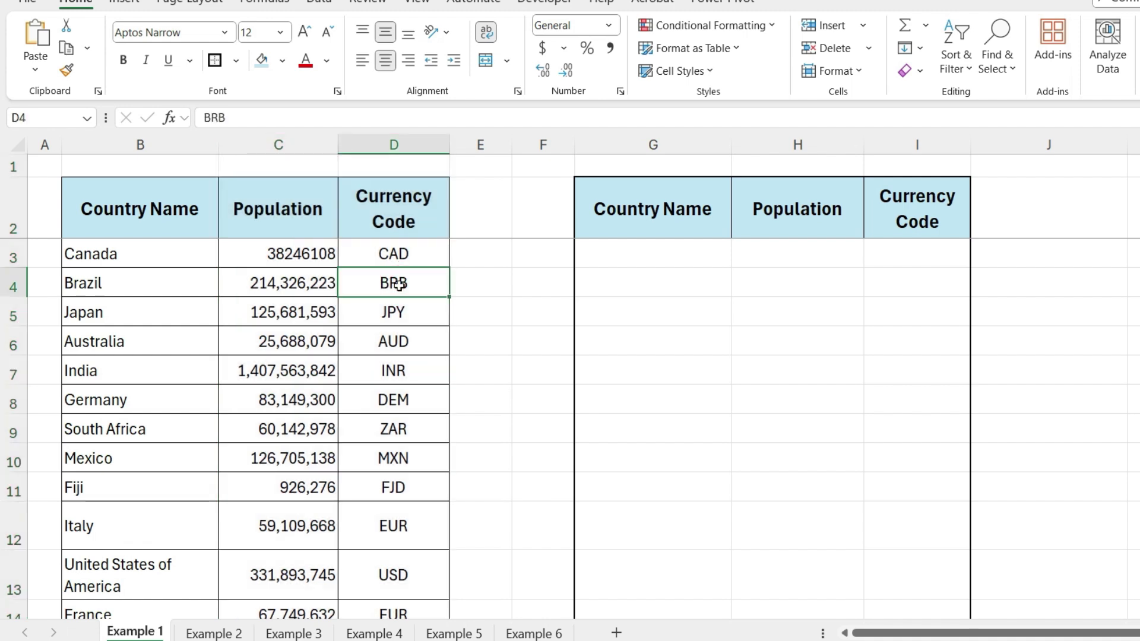
left_click(202, 482)
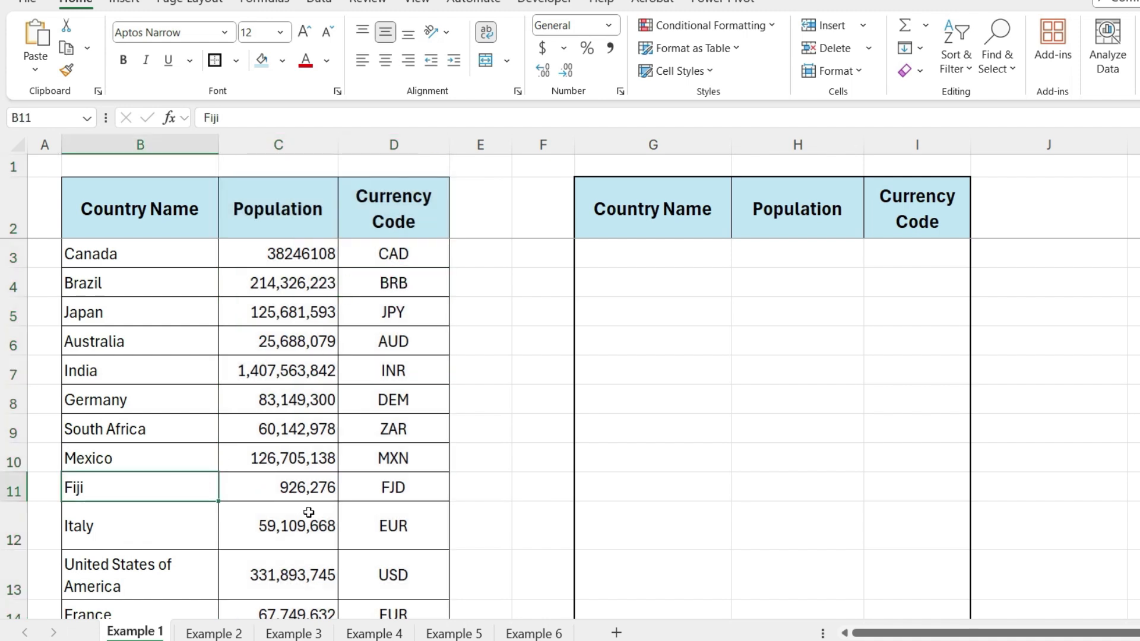
scroll(309, 512, "down", 5)
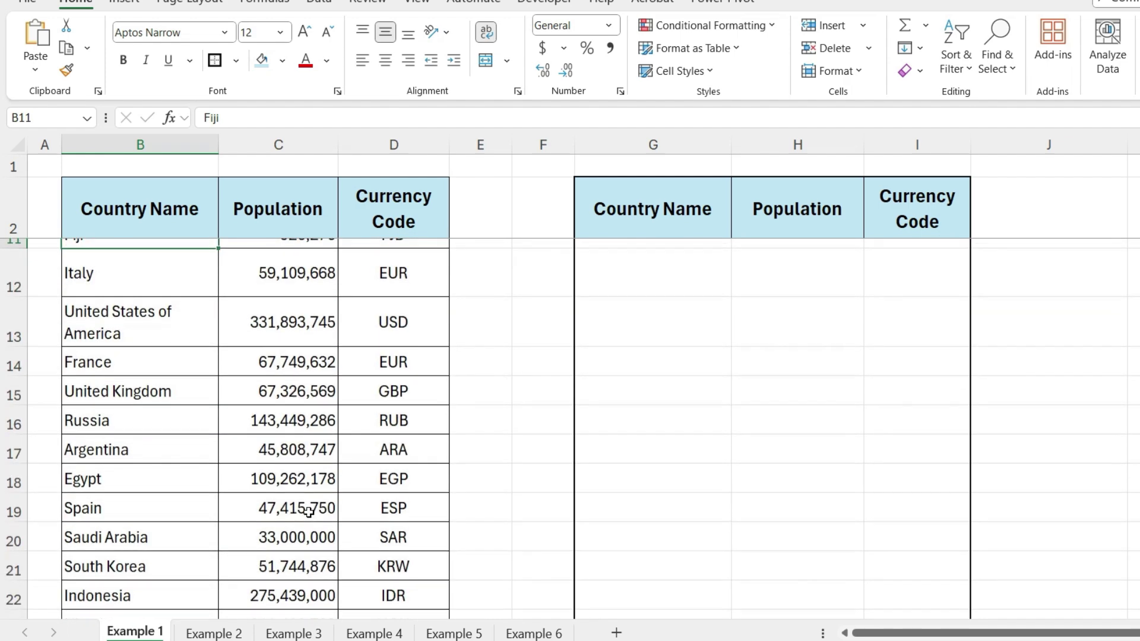
scroll(309, 512, "down", 1)
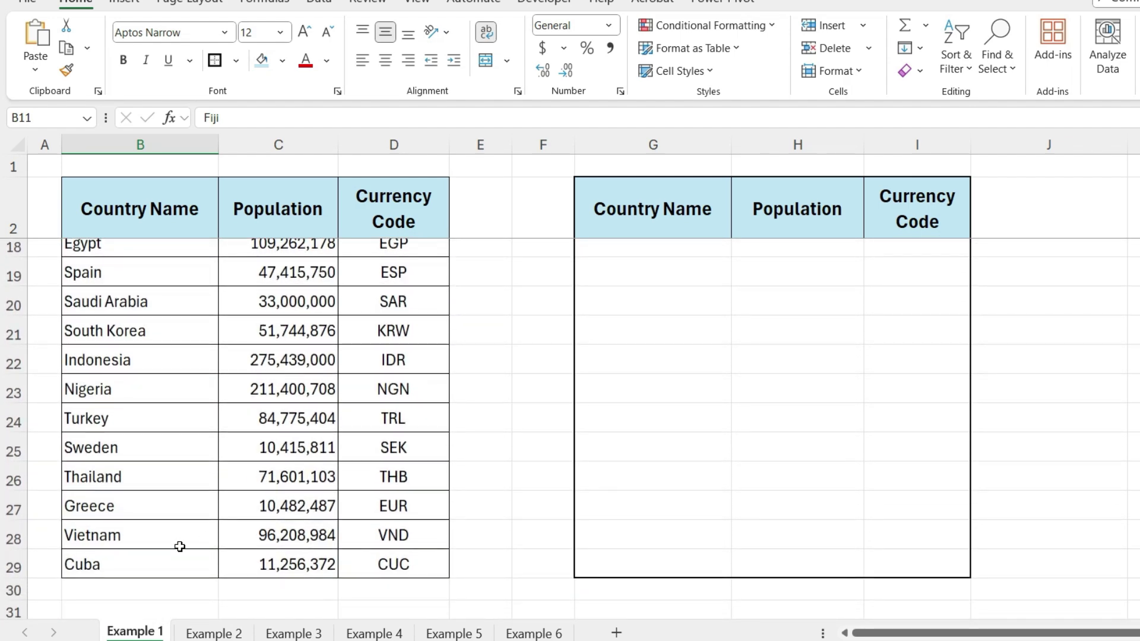
left_click(179, 548)
left_click(177, 555)
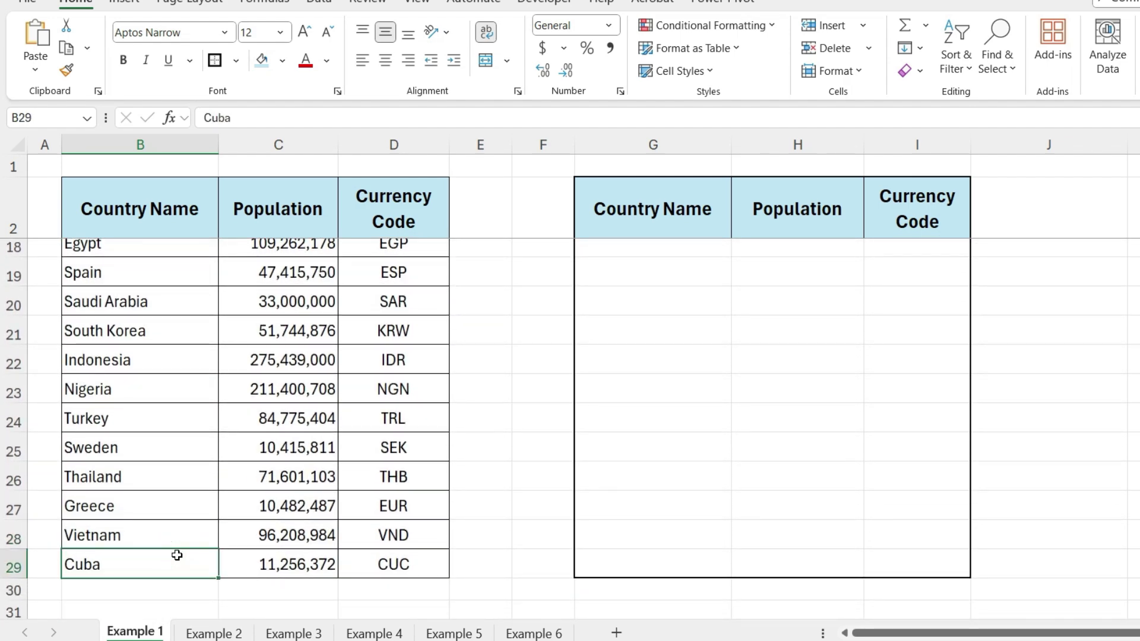
scroll(224, 304, "up", 5)
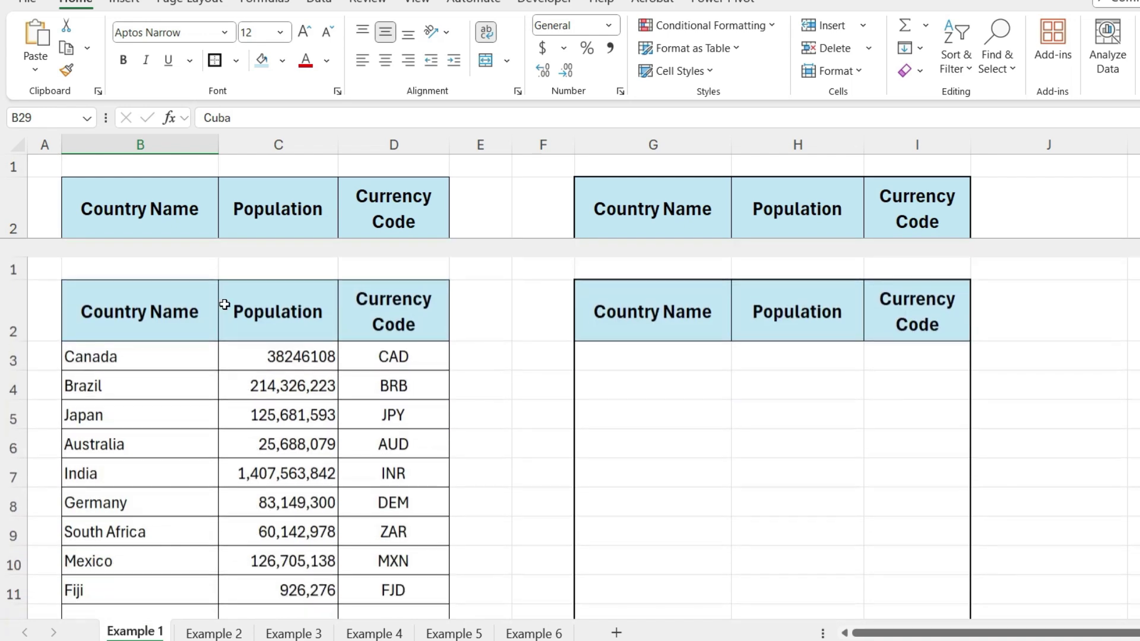
left_click(169, 312)
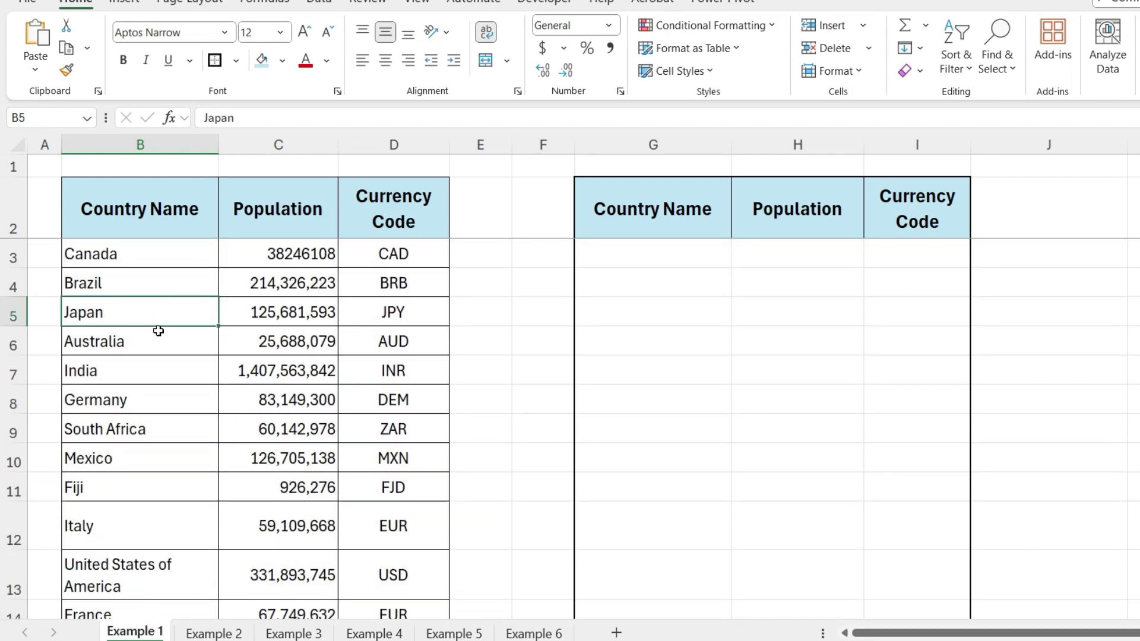
left_click(141, 367, "ctrl")
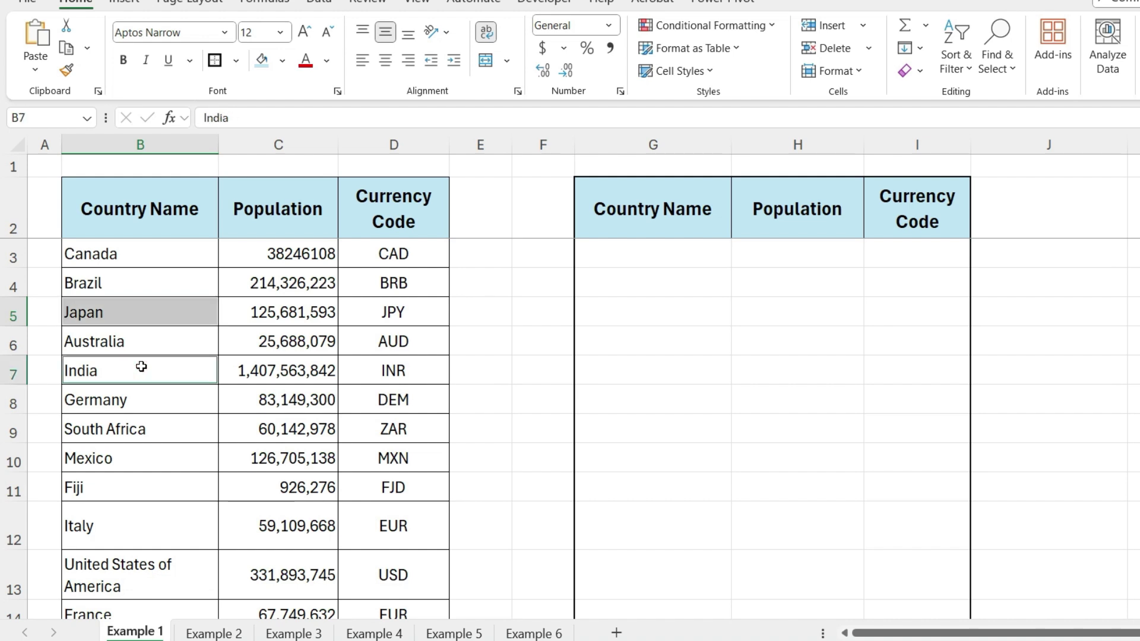
left_click(484, 402)
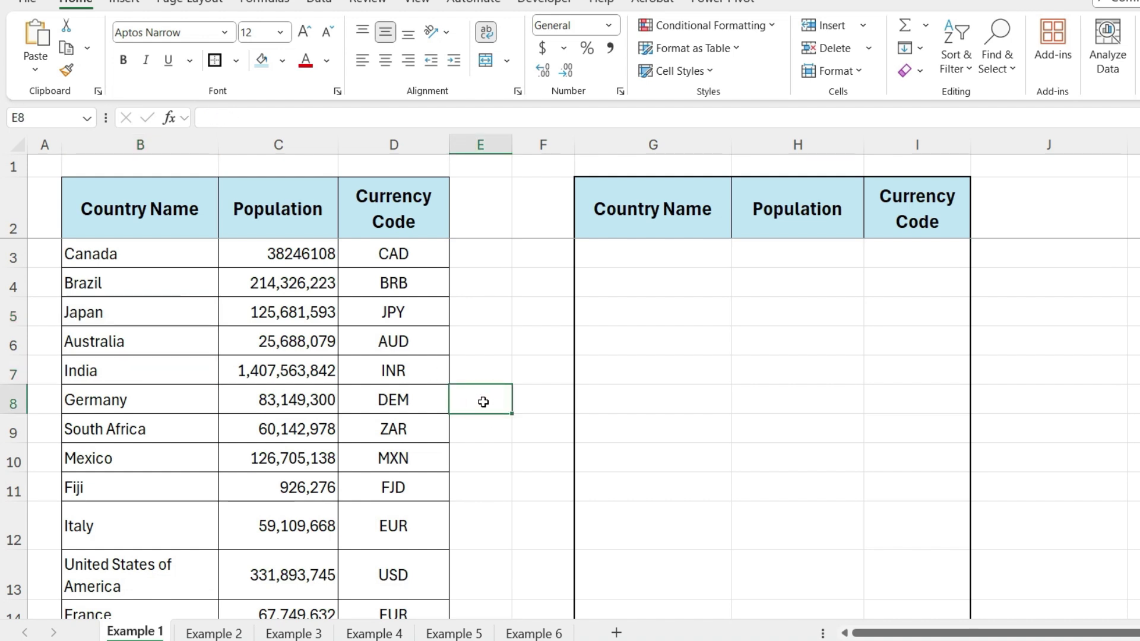
left_click(642, 260)
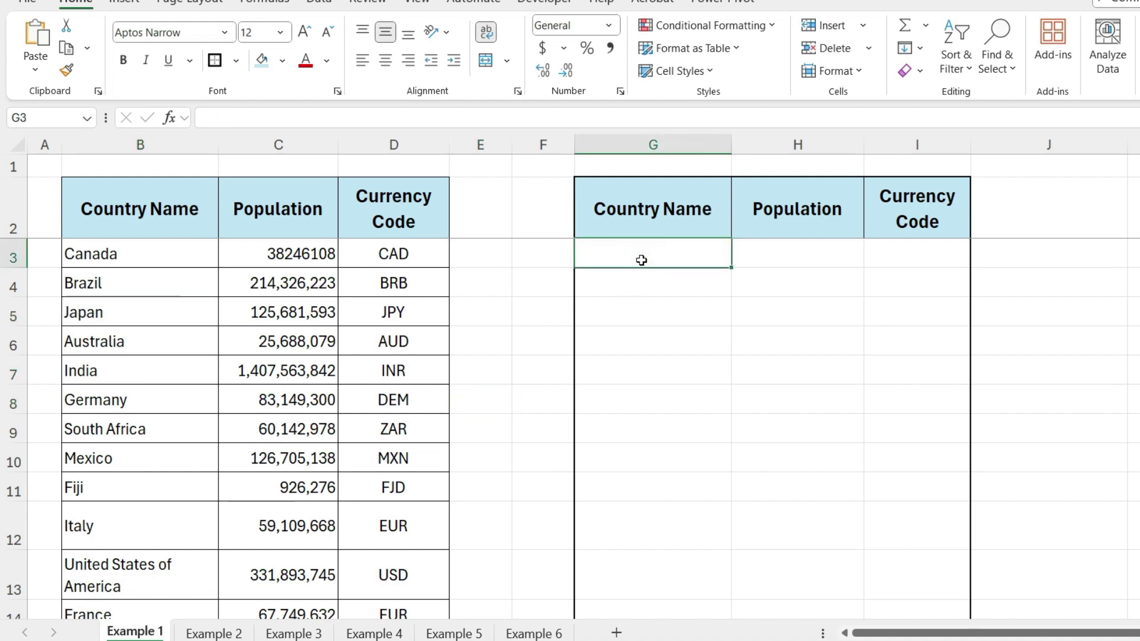
Step: Enter =SORTBY(B3:D29,LEN(B3:B29)) in G3 to list countries from shortest to longest name
type("=")
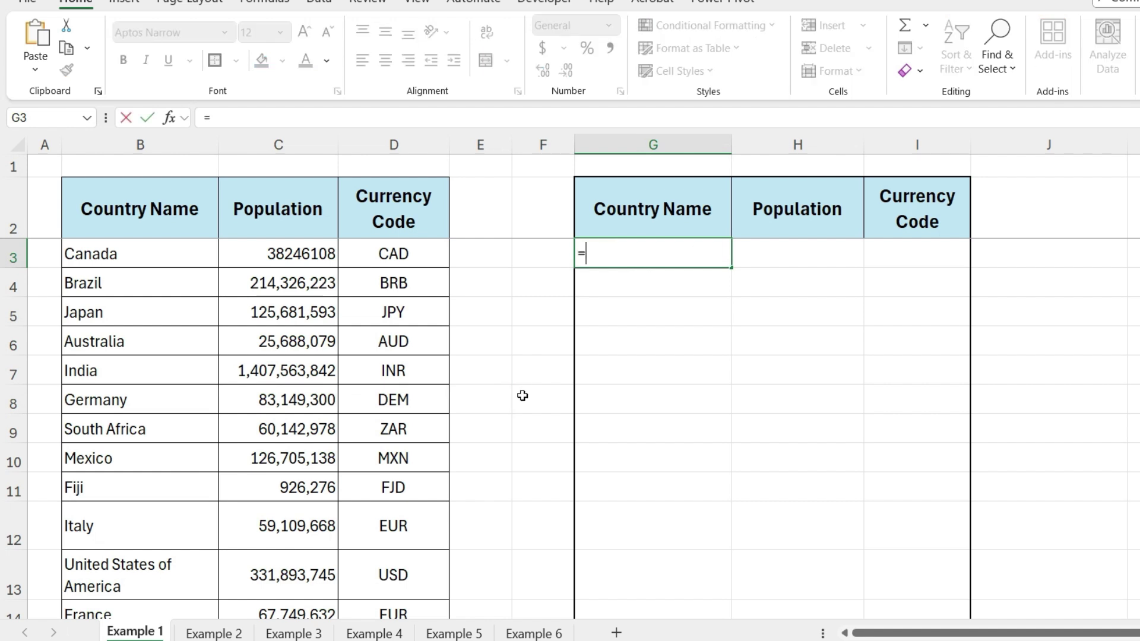
type("SORTBY(")
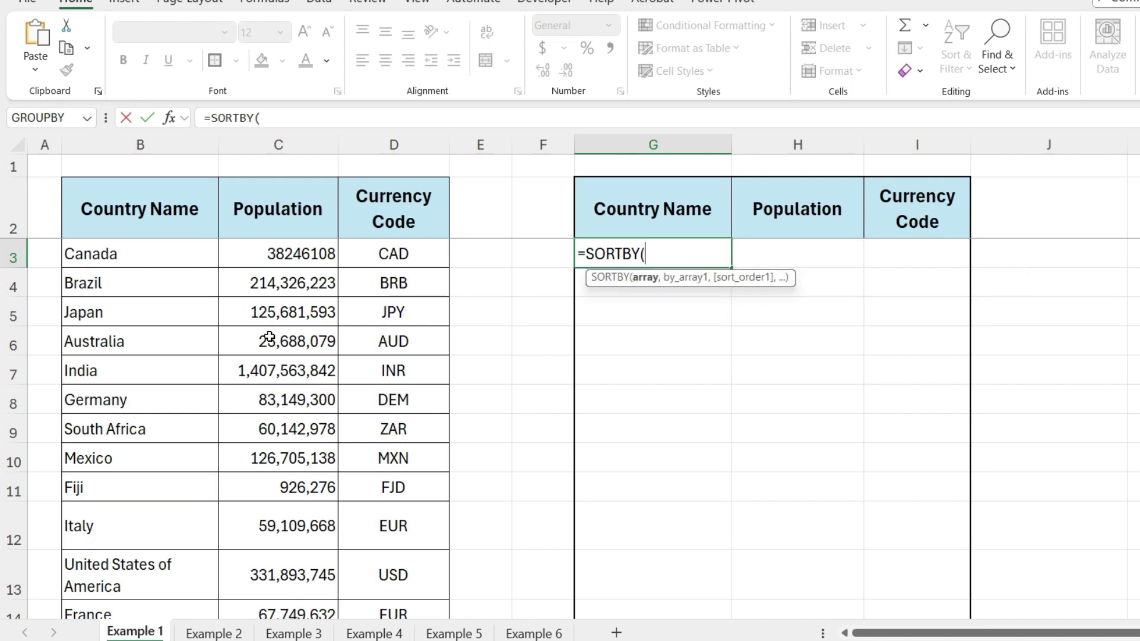
left_click(119, 252)
key("ctrl+shift+Right")
key("ctrl+shift+Down")
scroll(118, 253, "up", 4)
type(",")
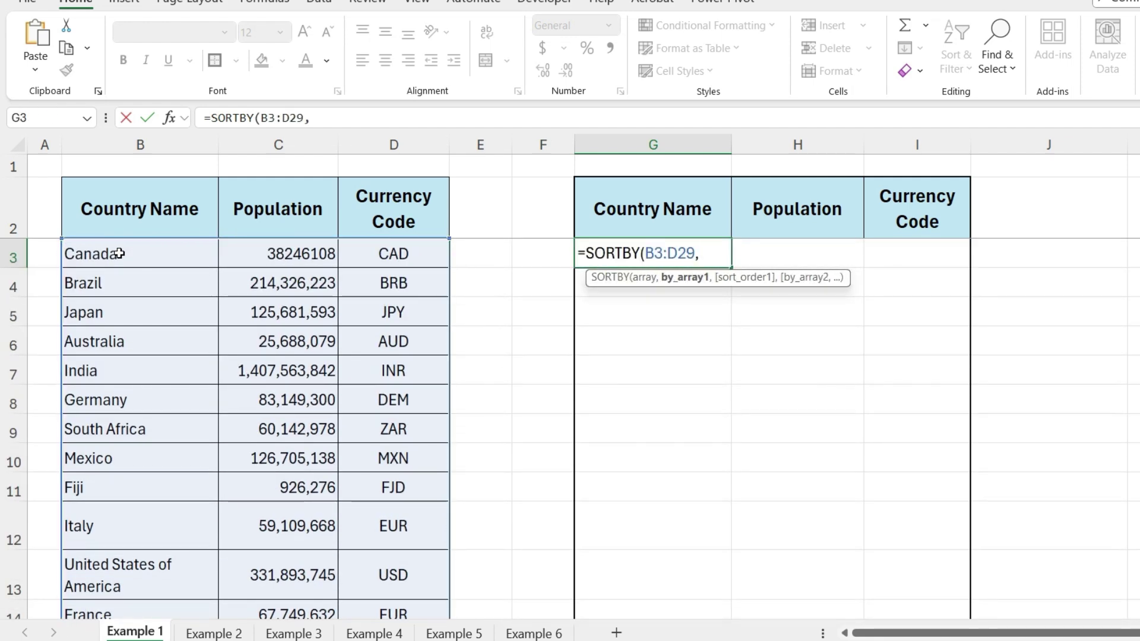
type("LEN(")
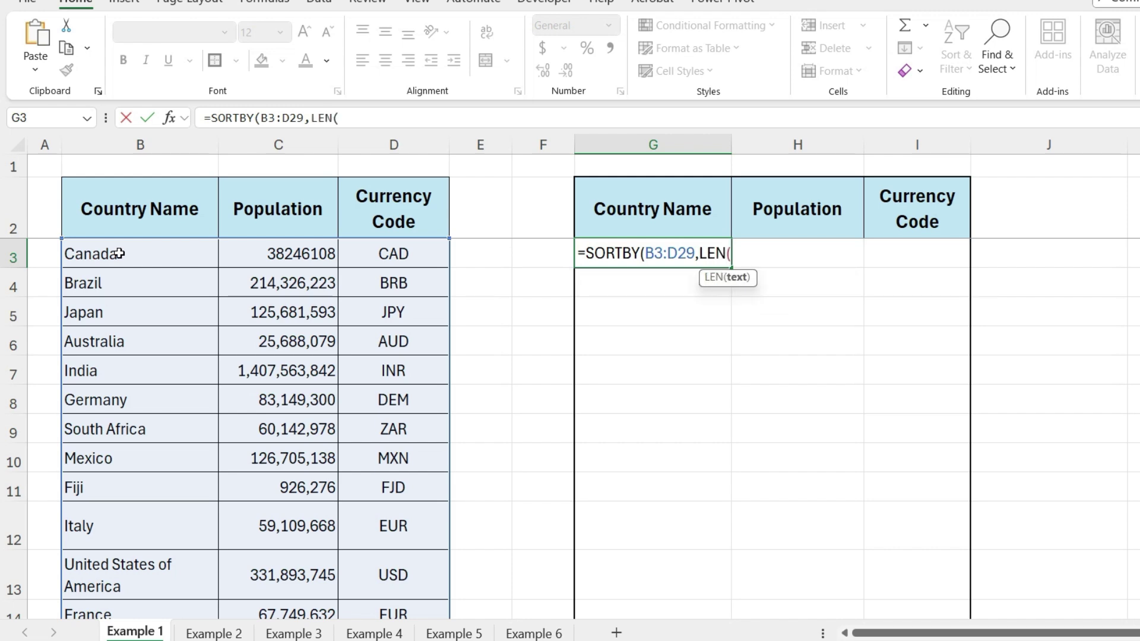
left_click(155, 248)
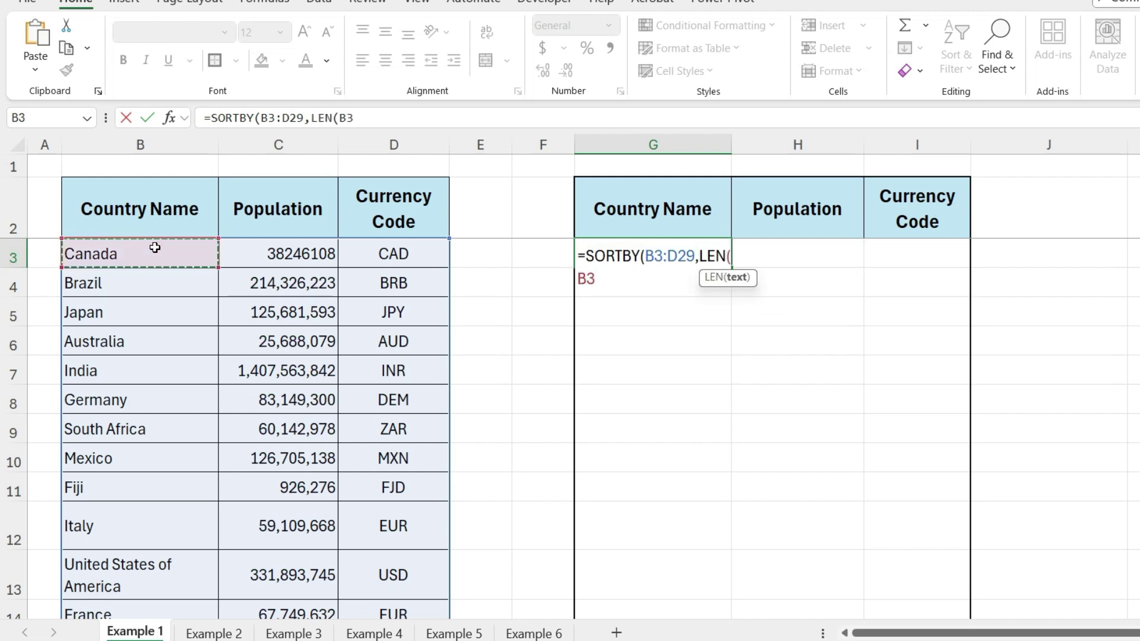
key("ctrl+shift+Down")
type(")")
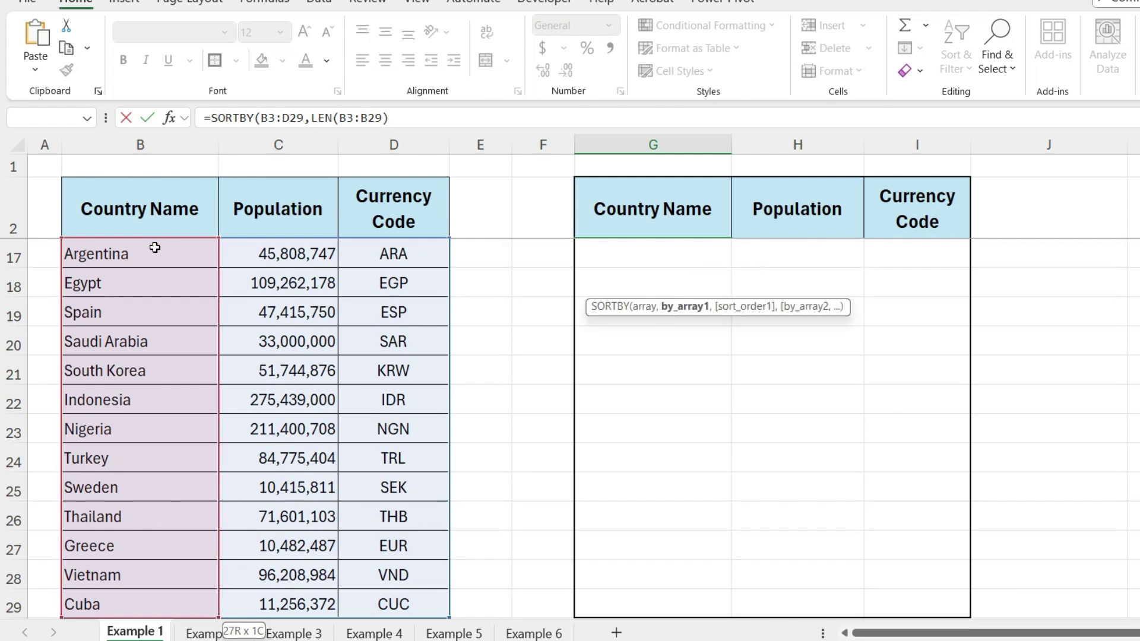
type(")")
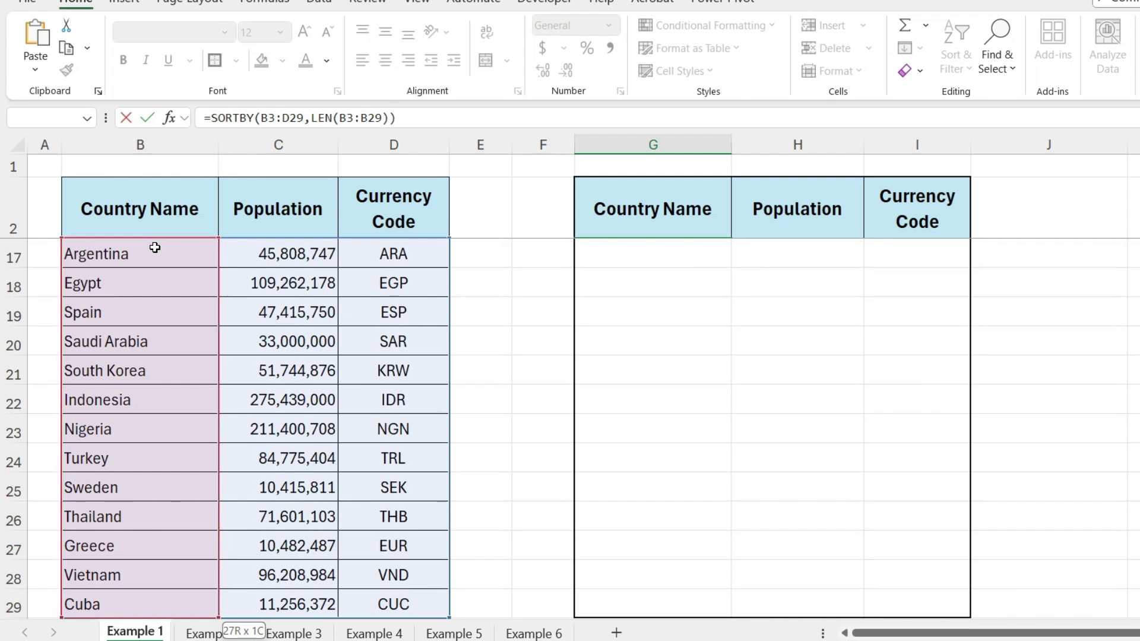
key("Return")
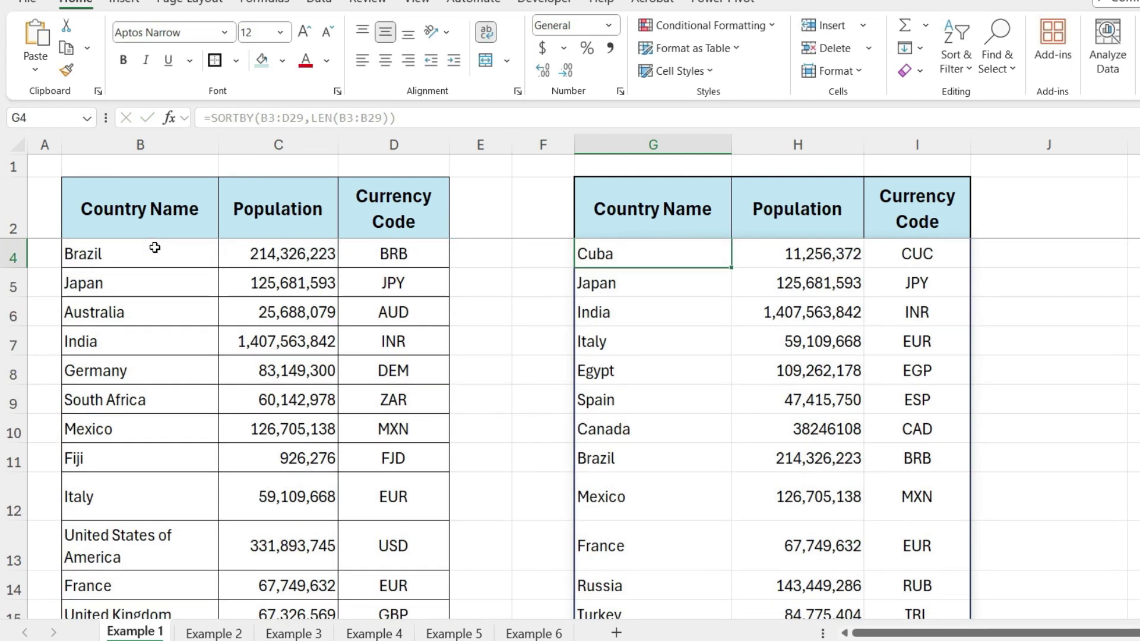
Step: Enter =LEN(G3) in F3 and fill it down column F
key("Up")
key("Up")
key("Down")
key("Left")
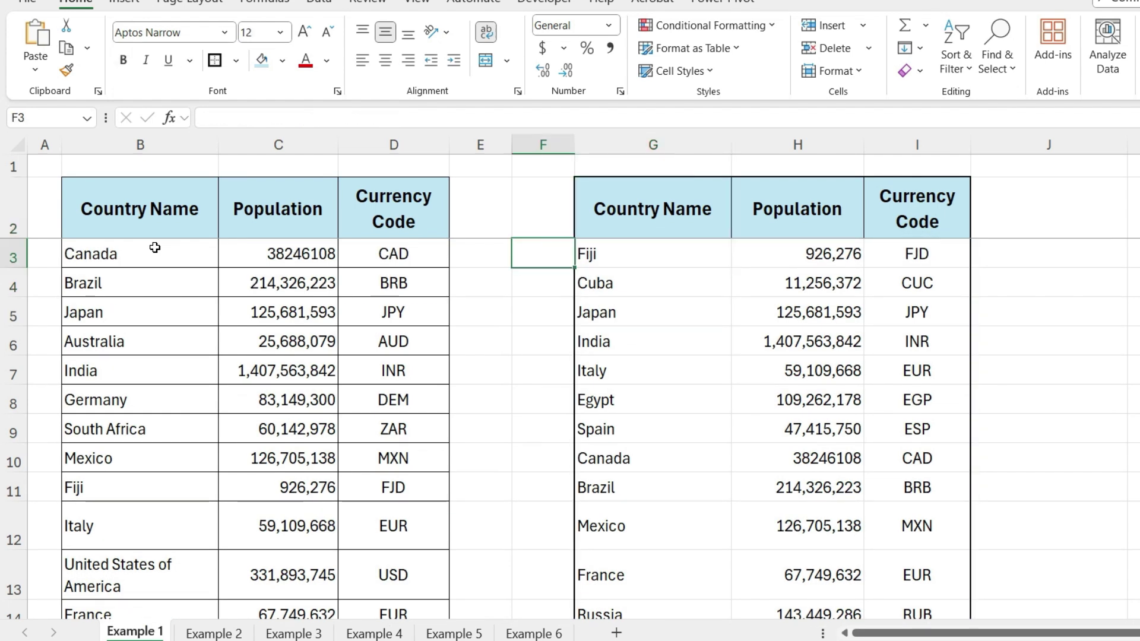
type("=LEN(")
key("Right")
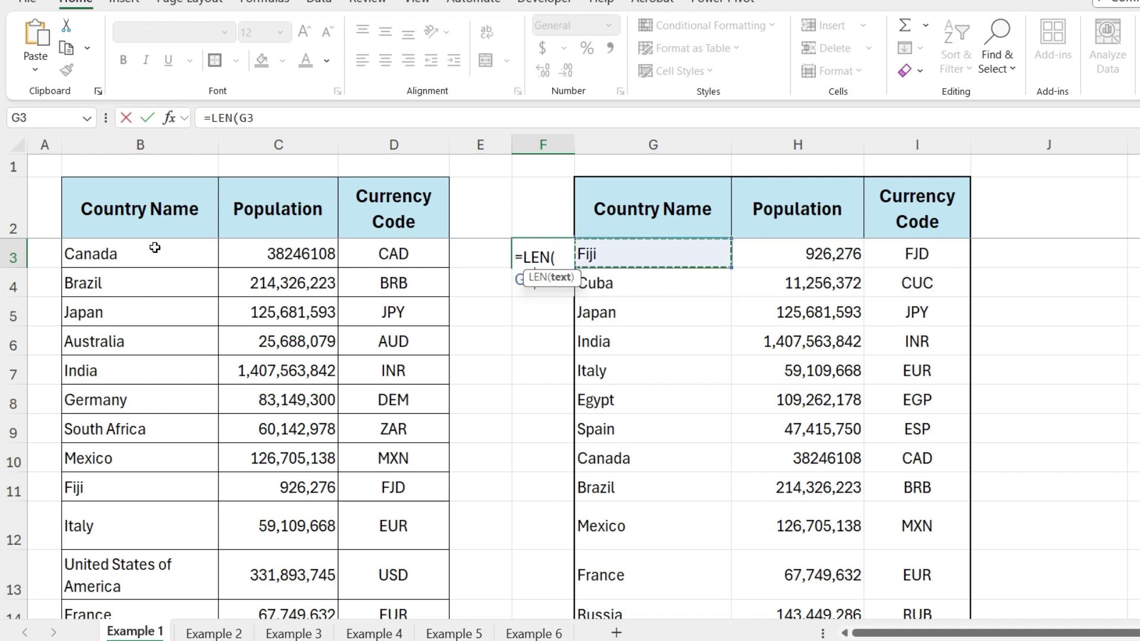
key("Return")
left_click(559, 250)
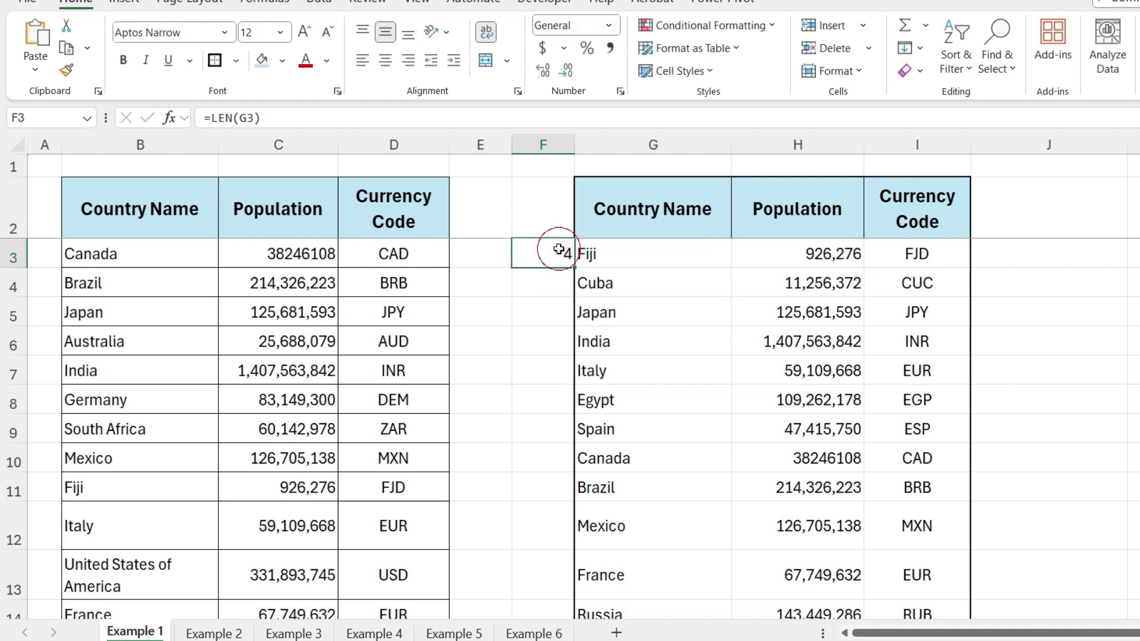
double_click(577, 268)
Step: Check the name lengths, comparing Fiji and Cuba at 4 with Egypt among five-letter names
left_click(516, 420)
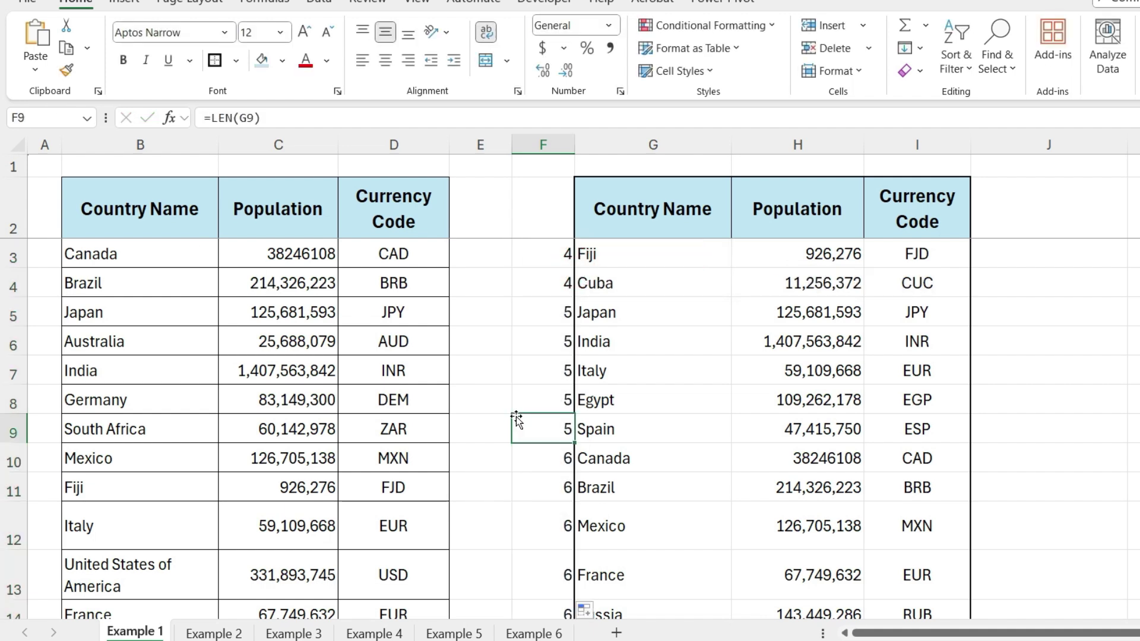
left_click_drag(630, 266, 623, 445)
scroll(620, 506, "down", 6)
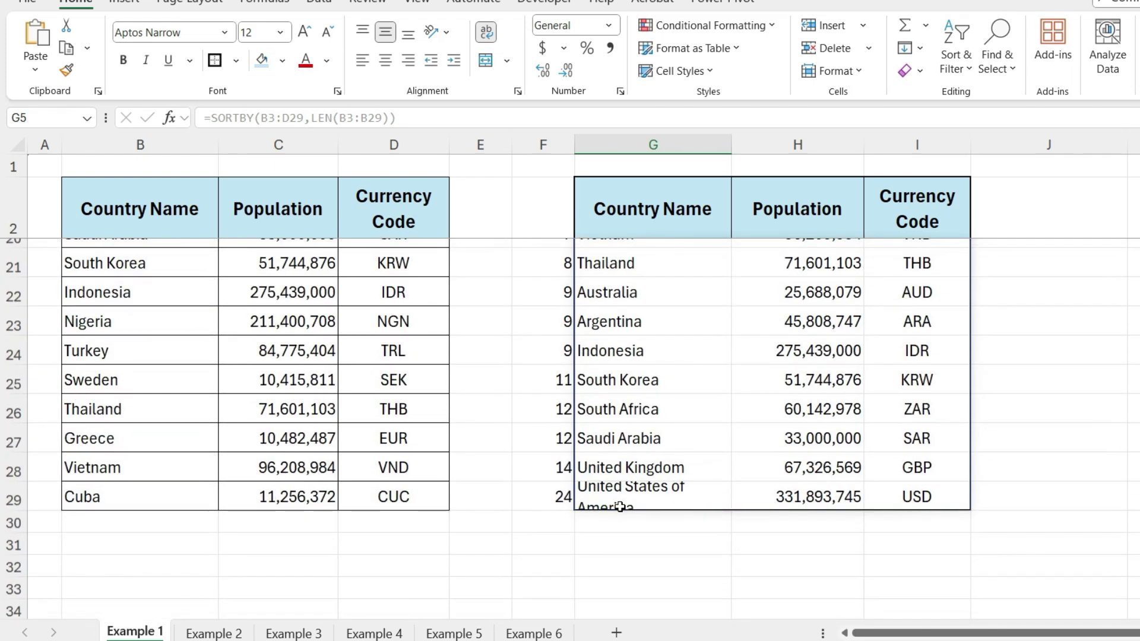
scroll(620, 506, "up", 6)
left_click(636, 403)
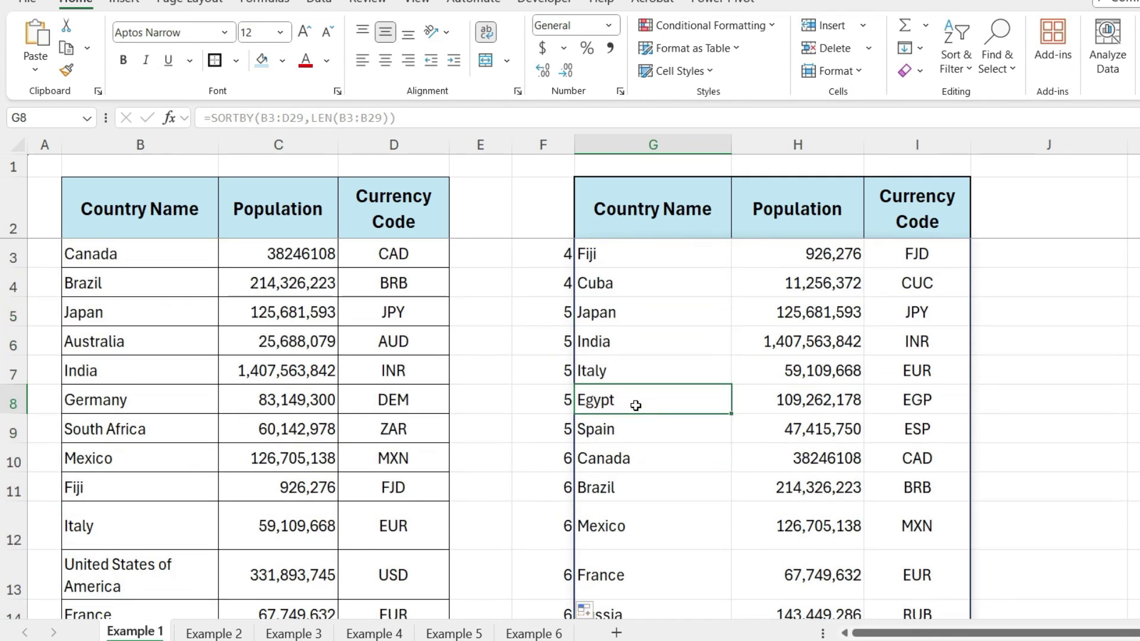
left_click(637, 256)
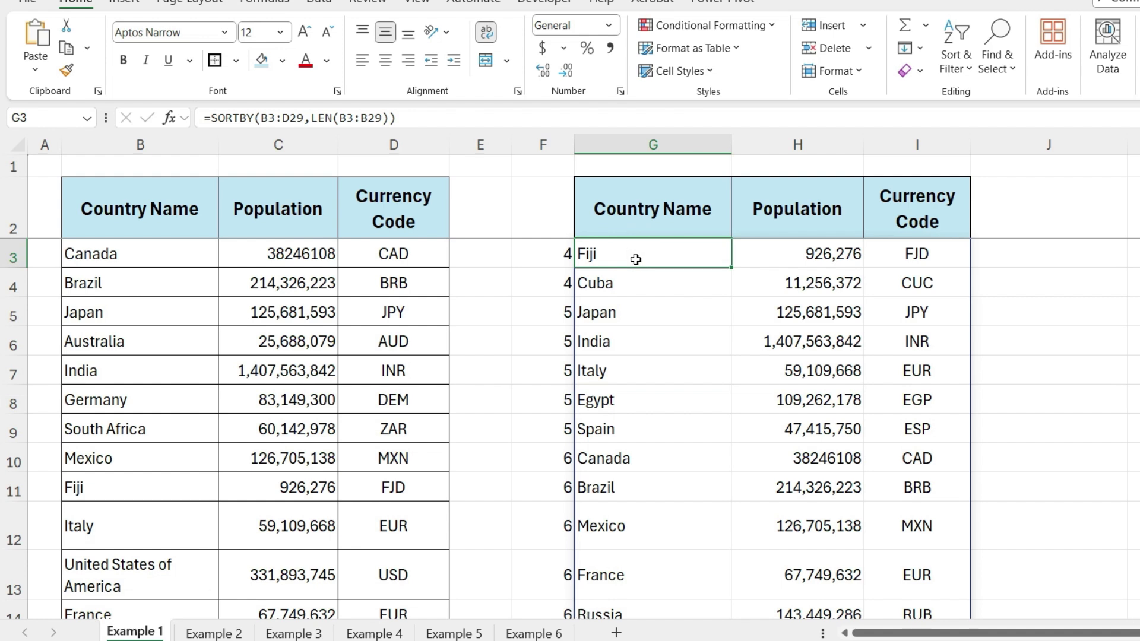
Step: Edit G3 to =SORTBY(B3:D29,LEN(B3:B29),,B3:B29,1) so equal-length names sort alphabetically
double_click(634, 256)
left_click(633, 281)
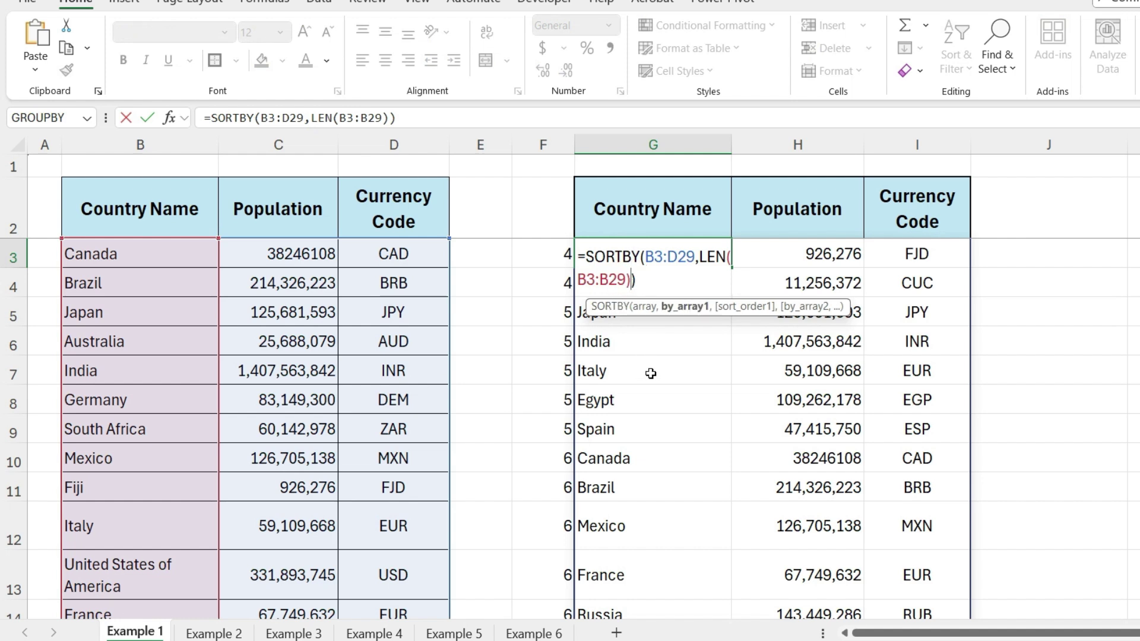
type(",,")
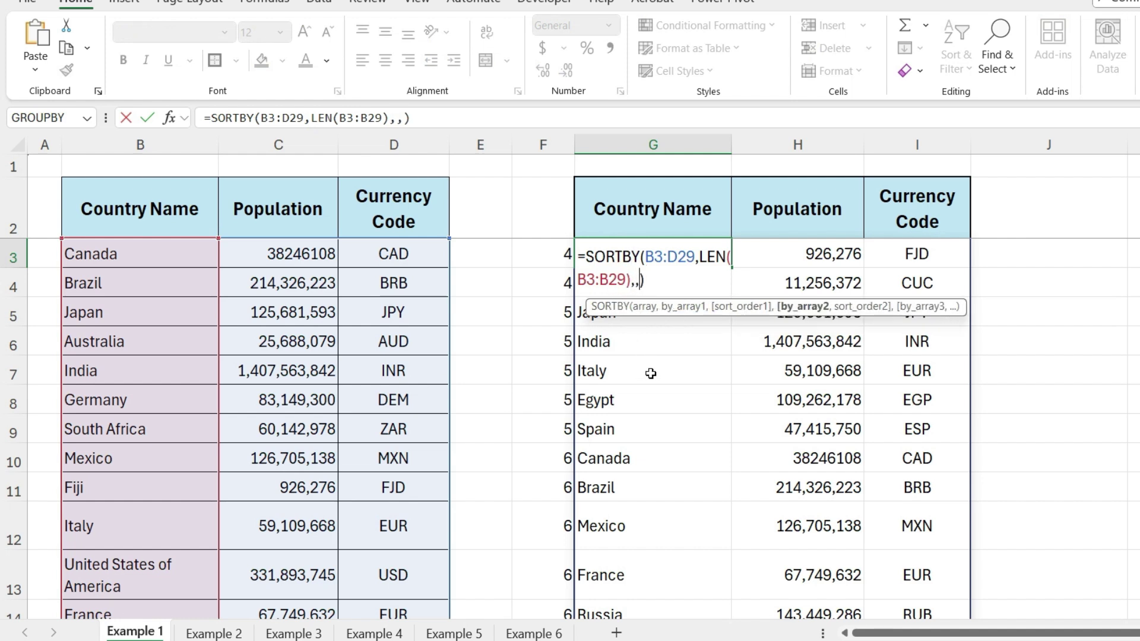
left_click(99, 256)
key("ctrl+shift+Down")
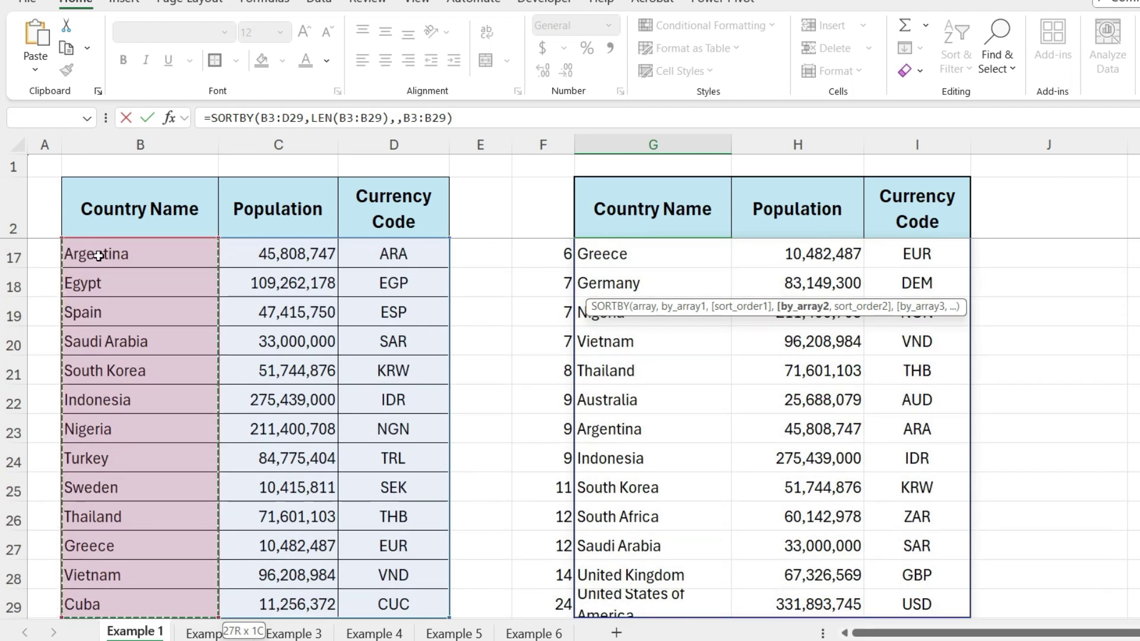
type(",1")
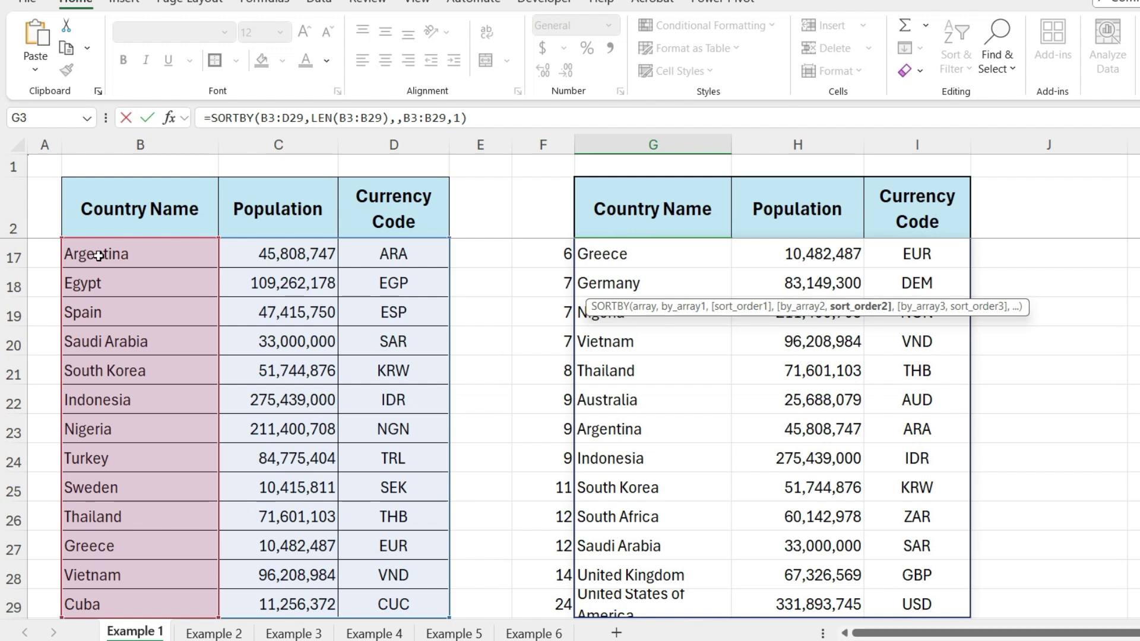
key("Return")
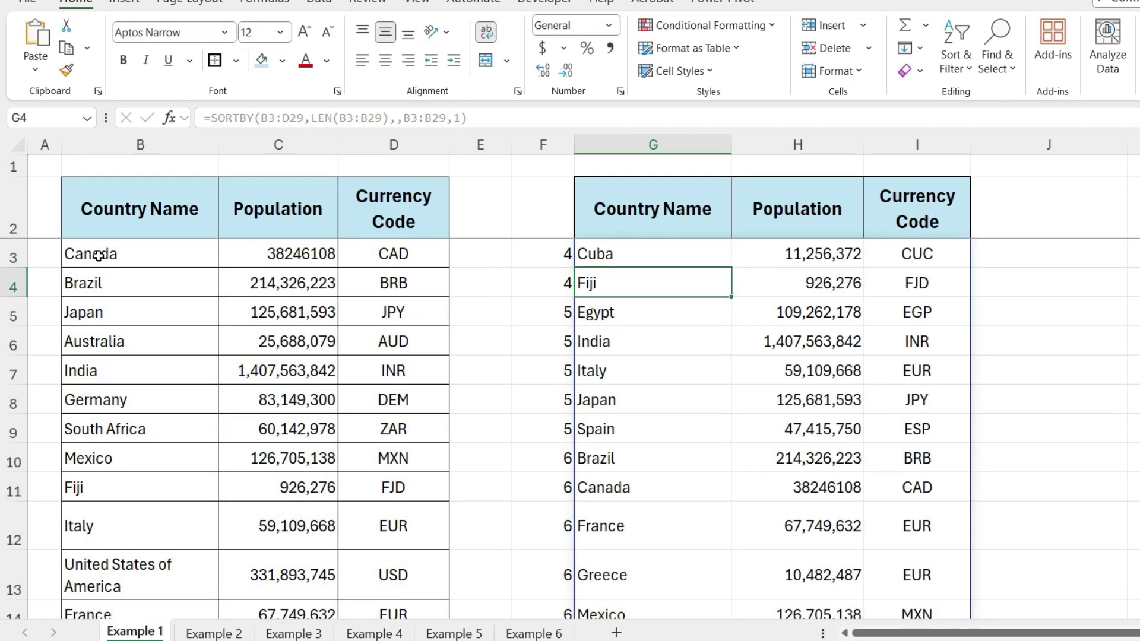
key("Down")
key("Down")
key("Down")
key("Down")
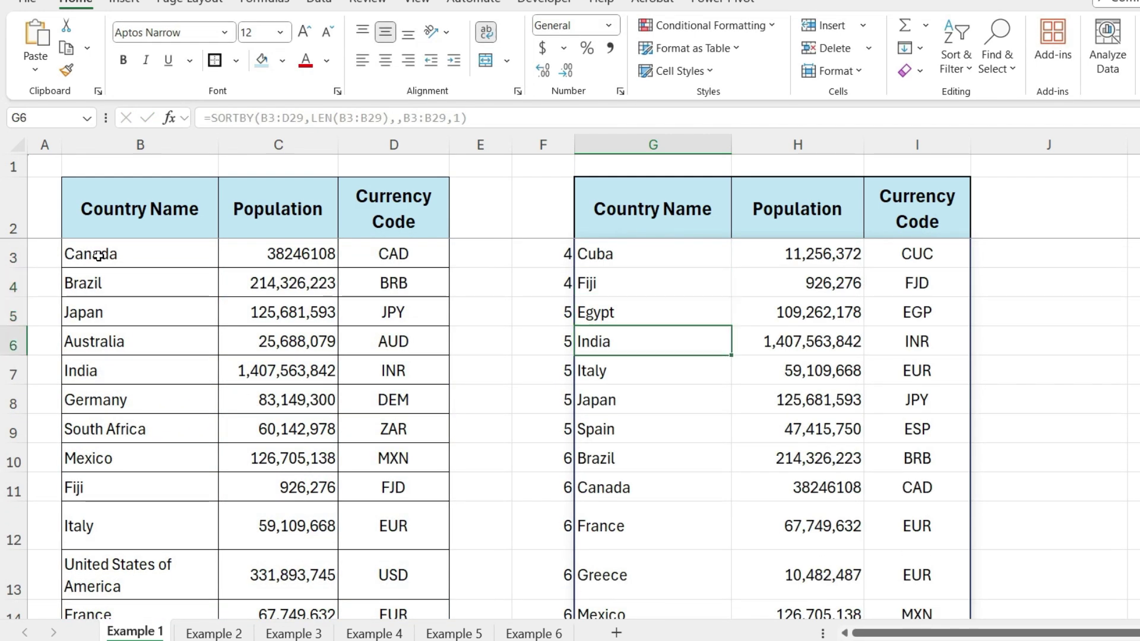
key("Down")
key("Down")
key("Down")
key("Down")
key("Down")
key("Down")
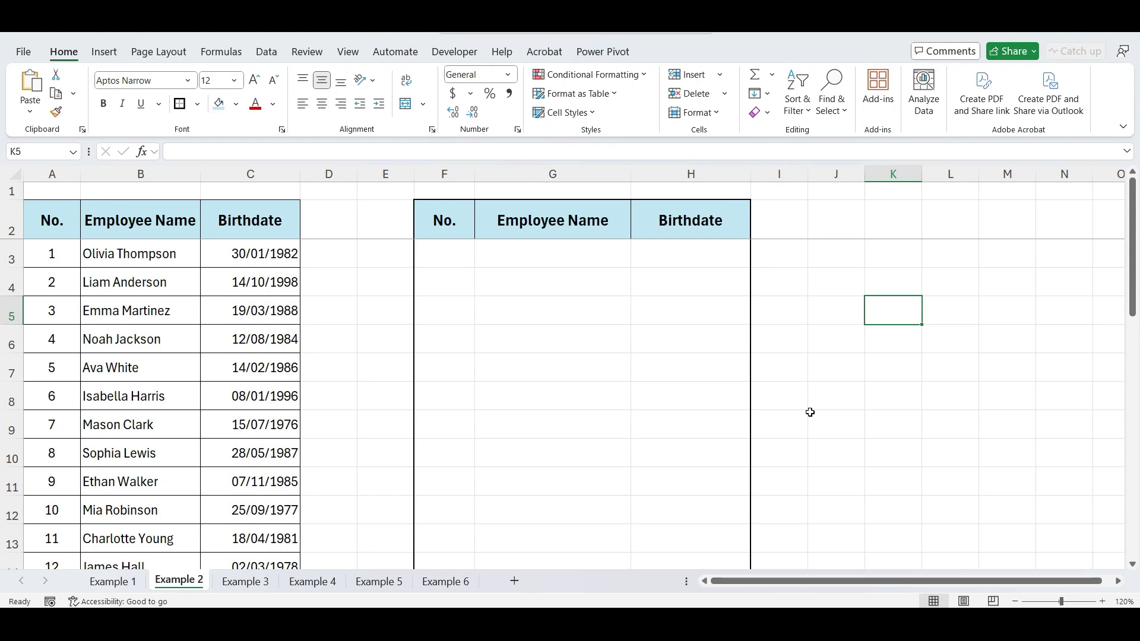
Step: Turn on header filters with Ctrl+Shift+L and sort the Birthdate column Oldest to Newest
scroll(810, 413, "down", 5)
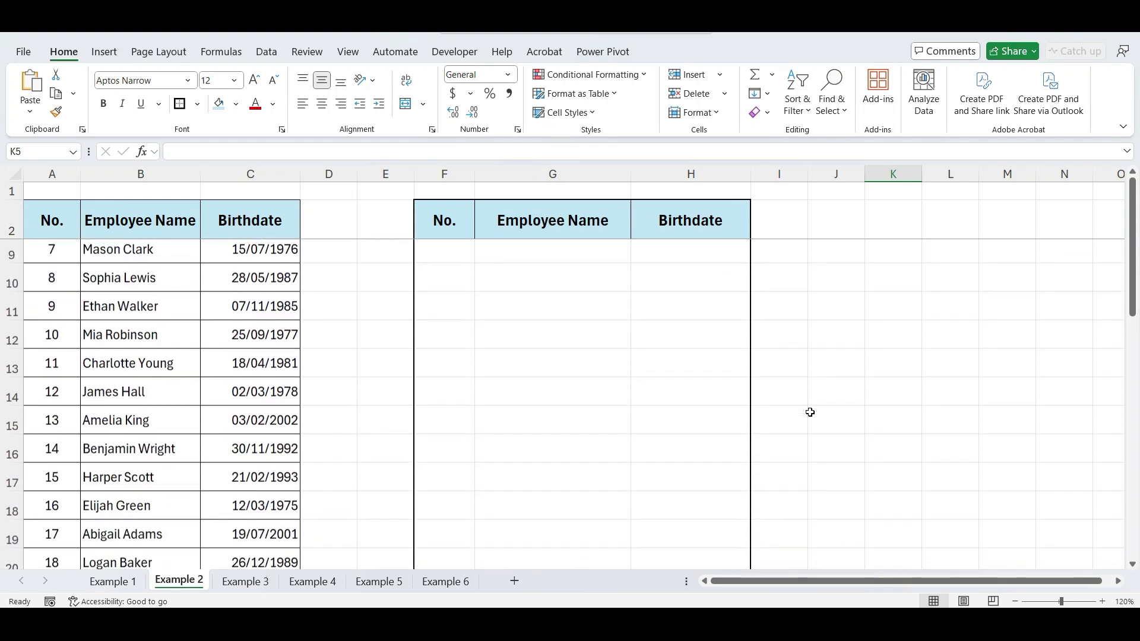
scroll(810, 412, "down", 1)
scroll(809, 412, "up", 6)
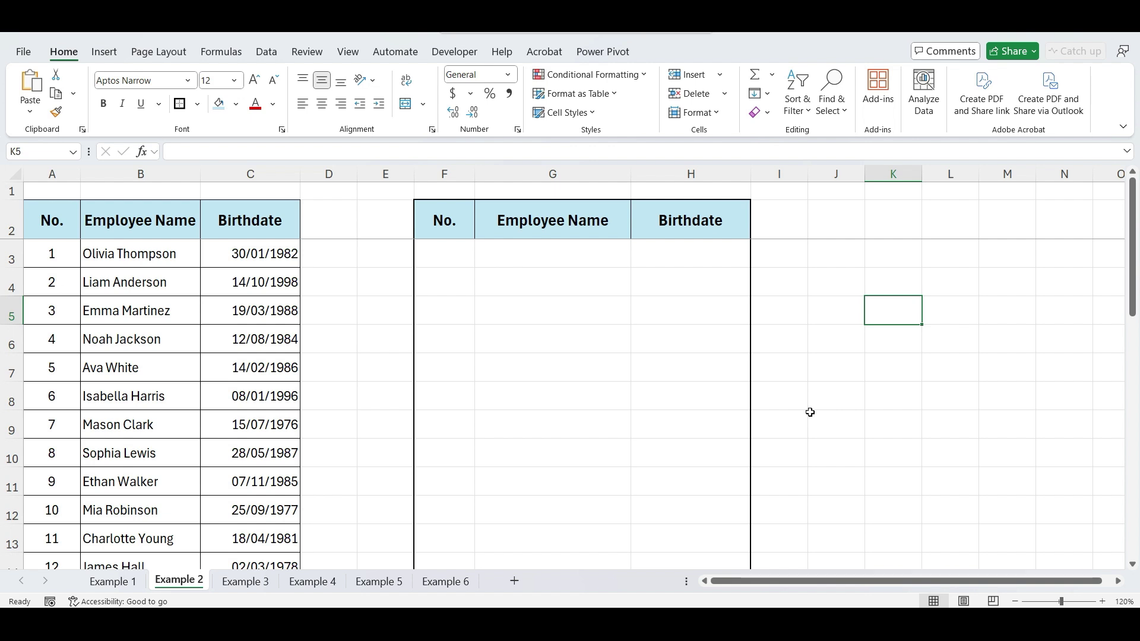
left_click(431, 261)
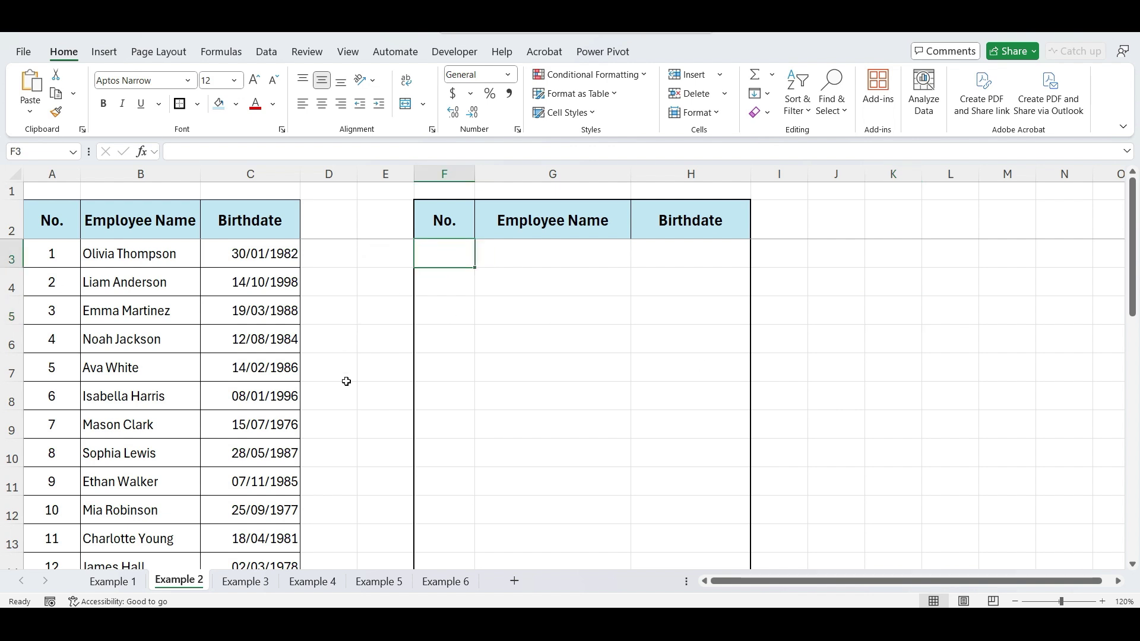
left_click(107, 220)
key("ctrl+shift+l")
left_click(293, 231)
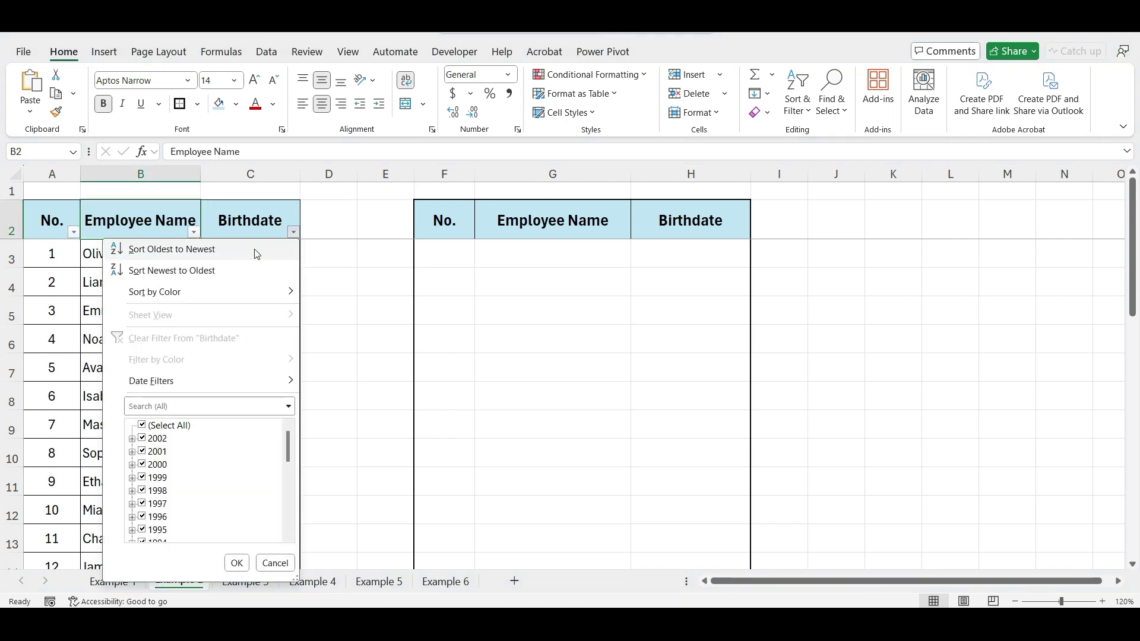
left_click(253, 250)
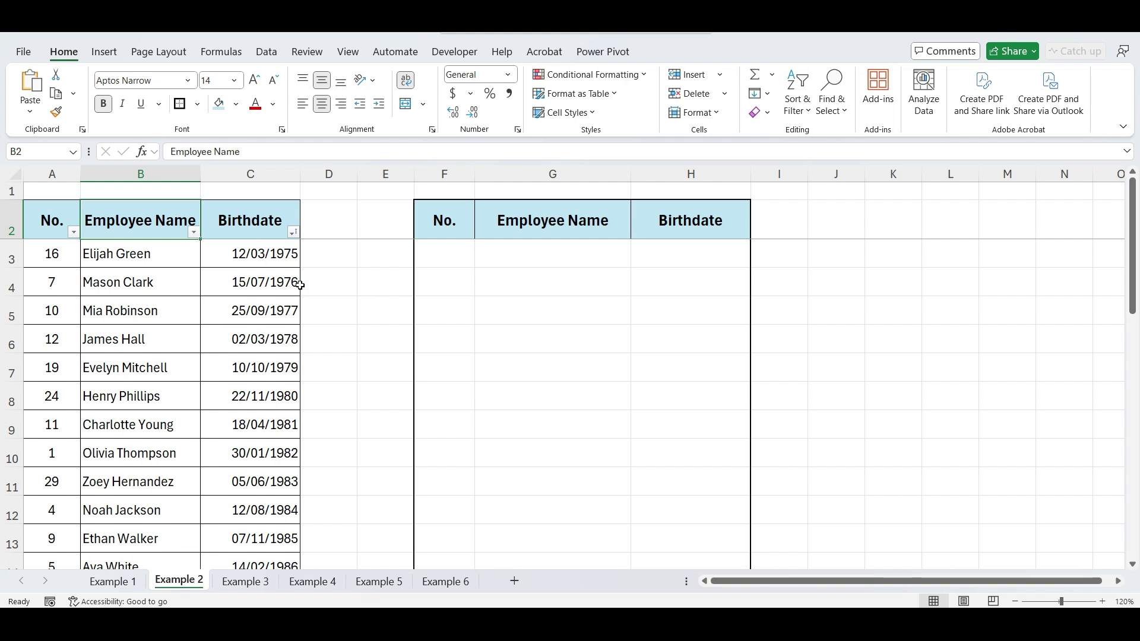
left_click_drag(294, 257, 291, 455)
left_click(371, 370)
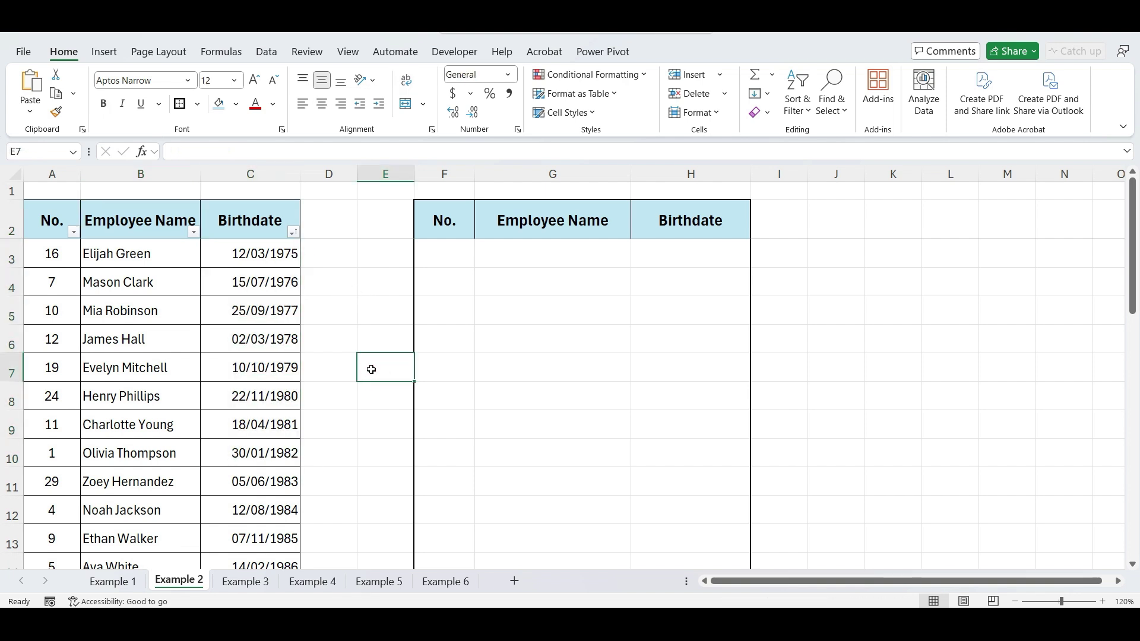
Step: Undo the filter sort and start a SORTBY of A3:C32 in F3
key("ctrl+z")
left_click_drag(449, 261, 447, 254)
type("=")
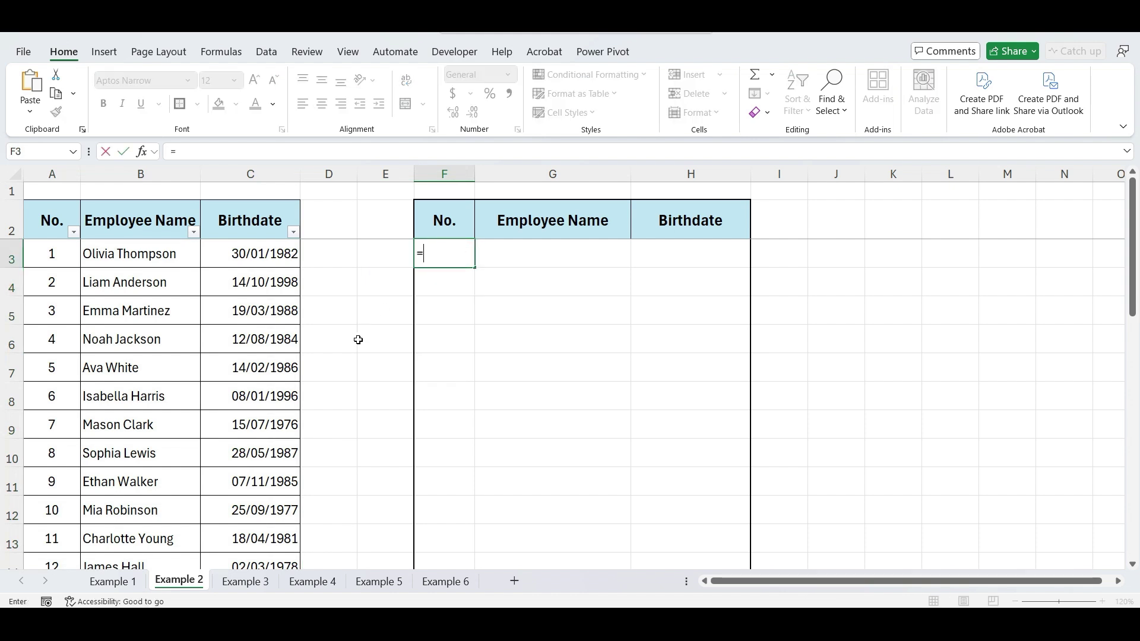
type("SORTBY(")
left_click(49, 261)
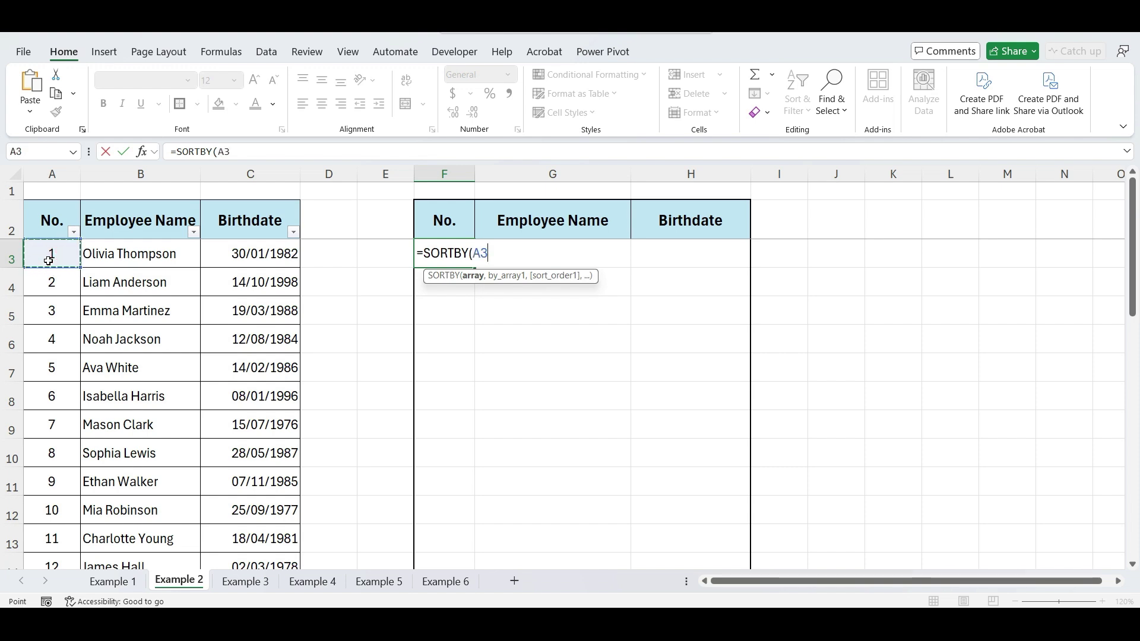
key("ctrl+shift+Right")
key("ctrl+shift+Down")
scroll(49, 261, "up", 6)
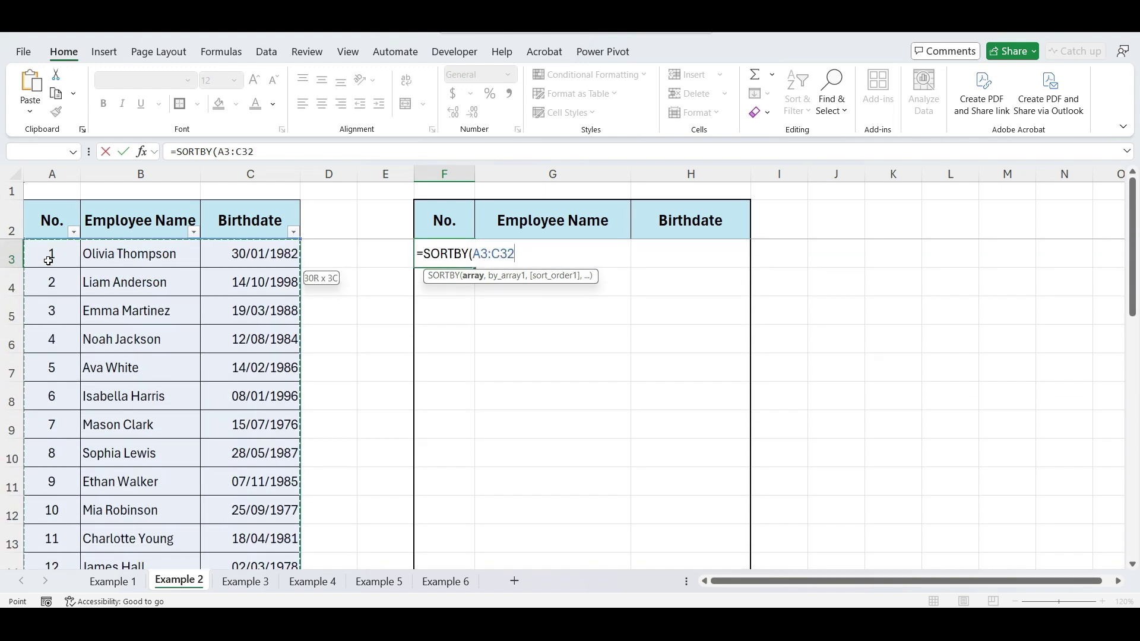
Step: Add ascending MONTH(C3:C32) and DAY(C3:C32) sort keys and commit the formula
type(",MONTH(")
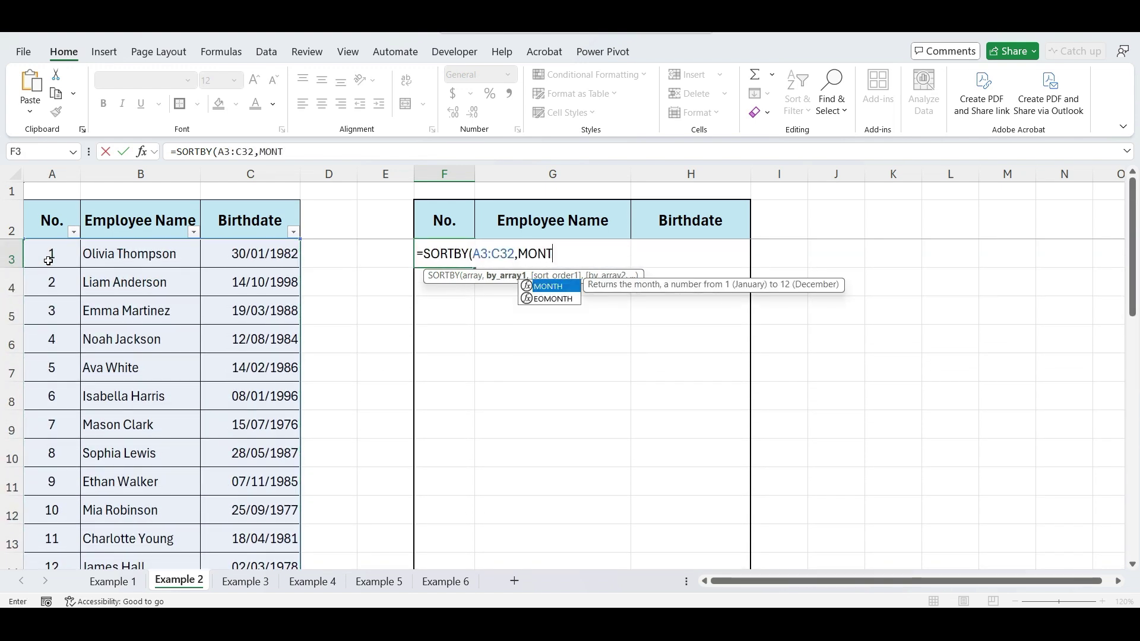
left_click(220, 259)
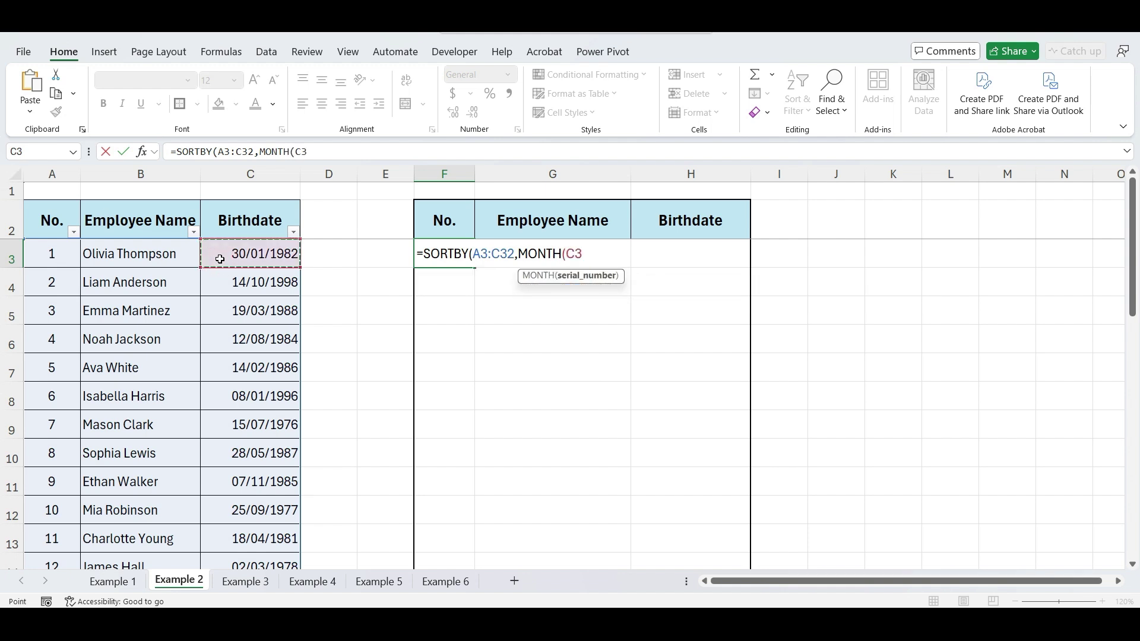
key("ctrl+shift+Down")
type(")")
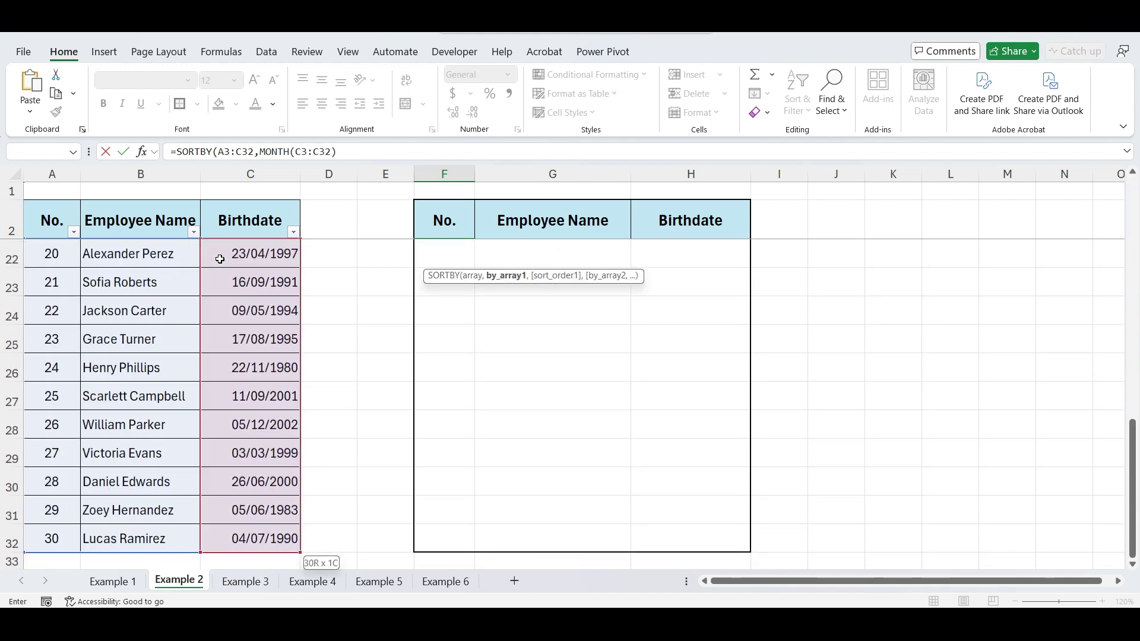
type(",")
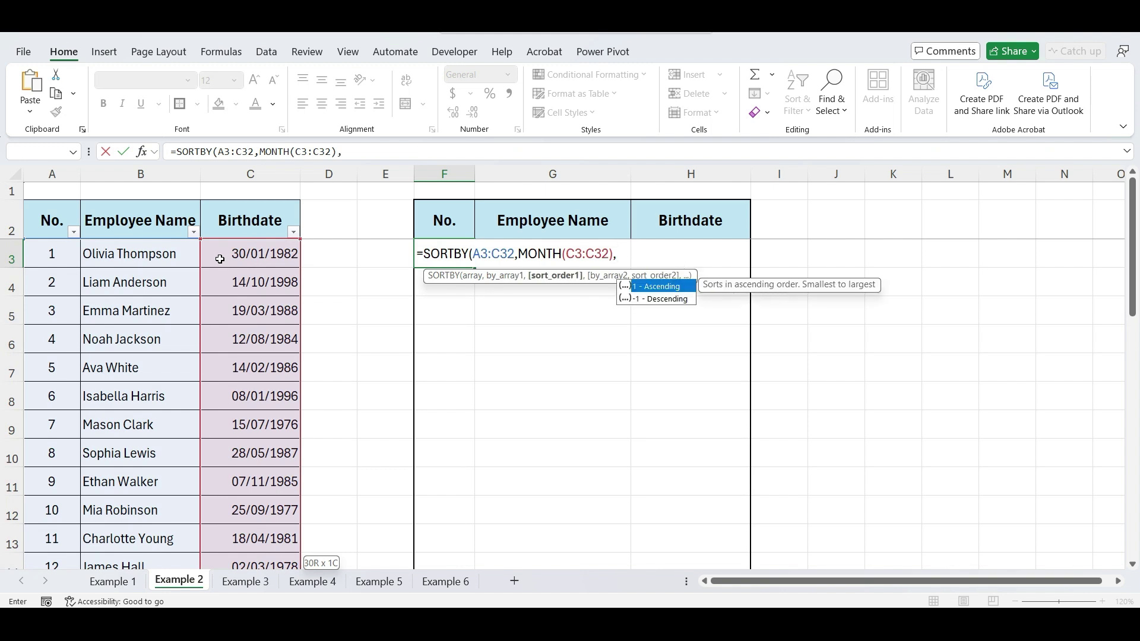
type("1,DAY(")
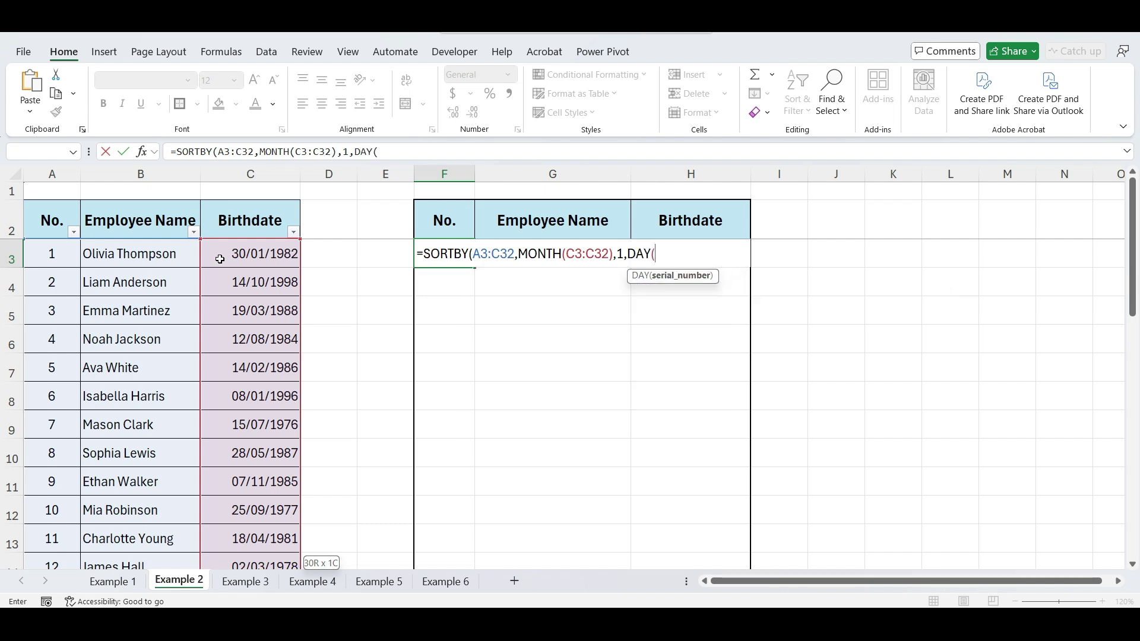
left_click(239, 258)
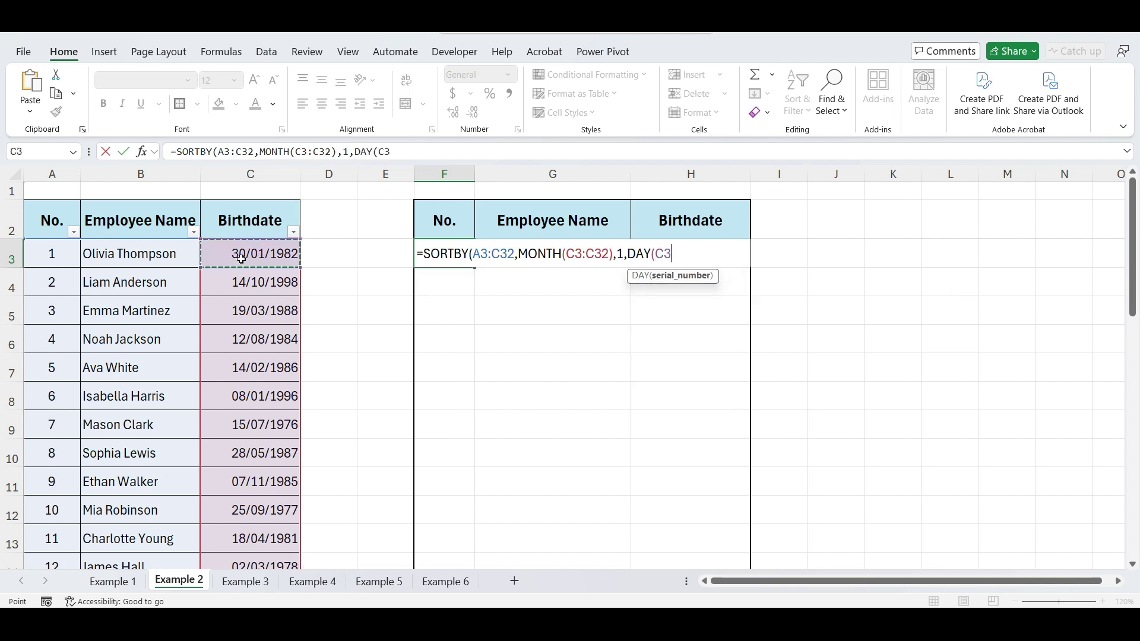
key("ctrl+shift+Down")
type(")")
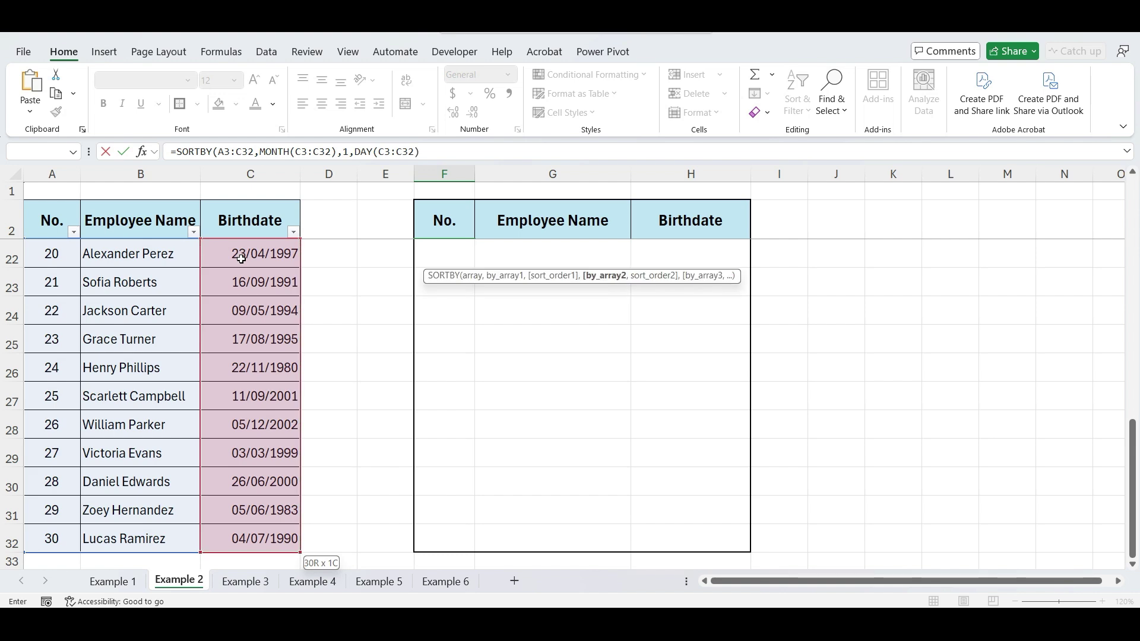
scroll(241, 258, "up", 7)
type(",")
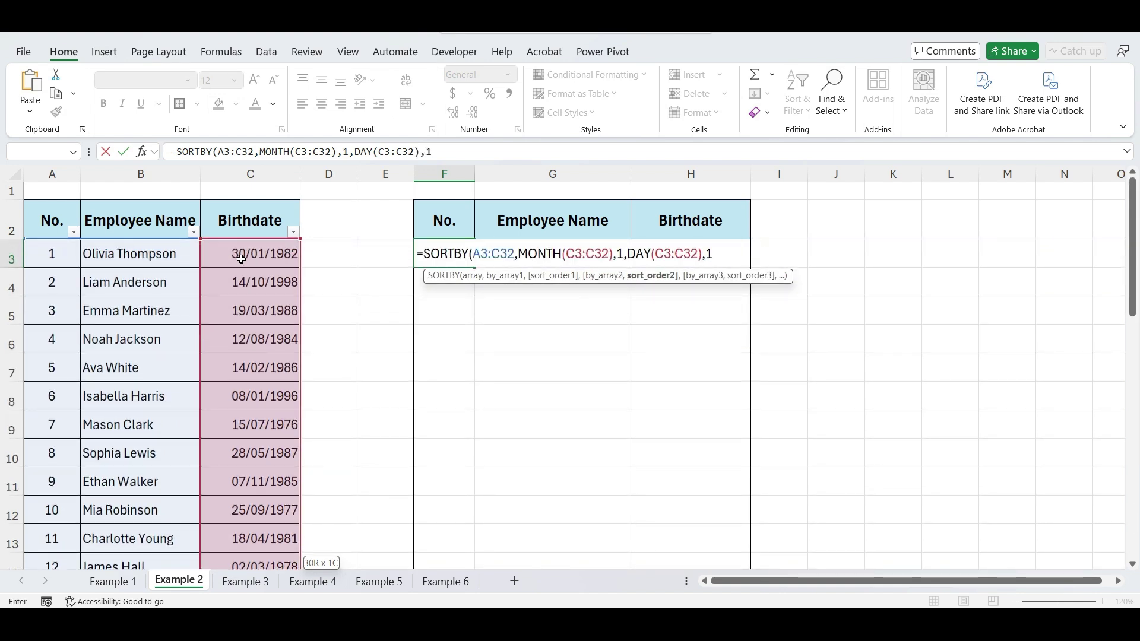
type("1)")
key("Return")
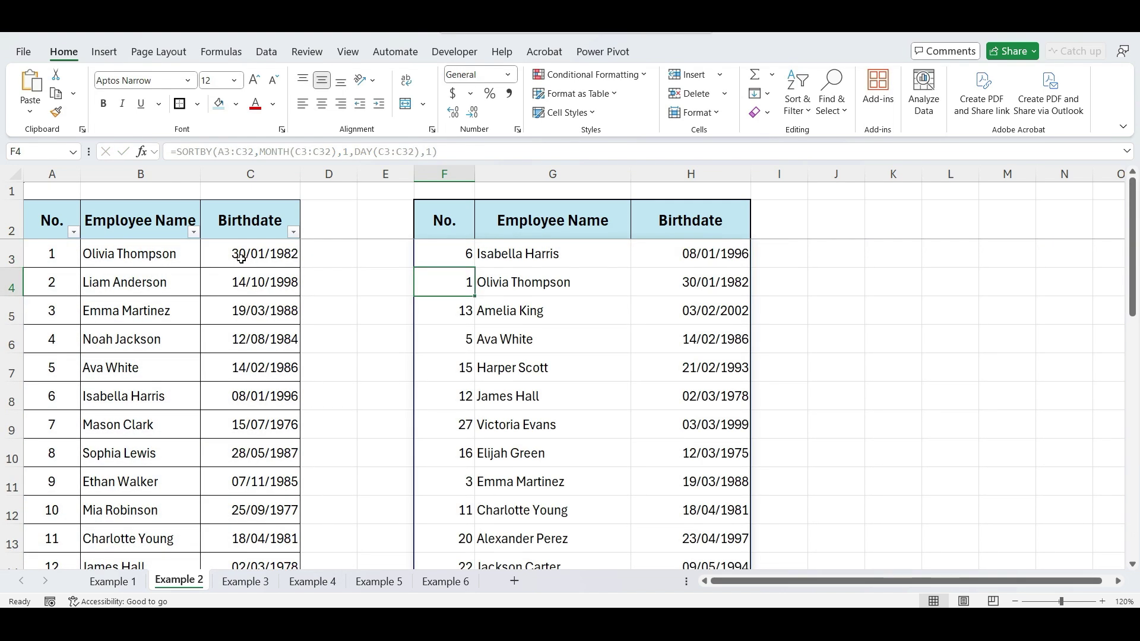
Step: Check that the spilled birthdates run in month-then-day order
left_click_drag(737, 255, 738, 488)
scroll(738, 489, "down", 2)
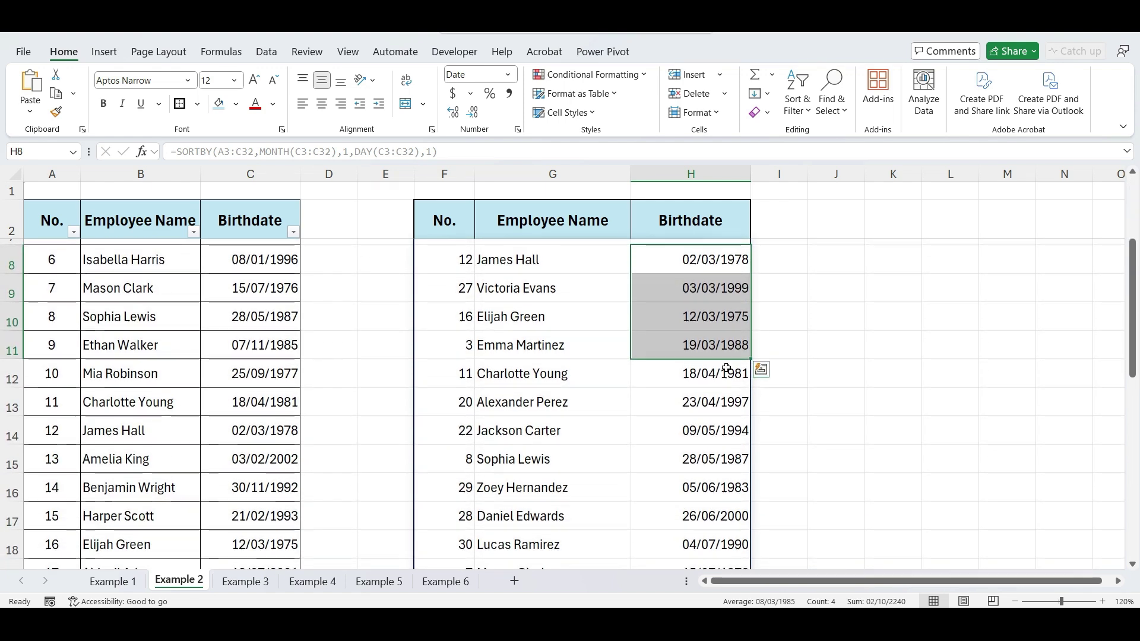
left_click_drag(737, 374, 732, 468)
scroll(732, 468, "down", 1)
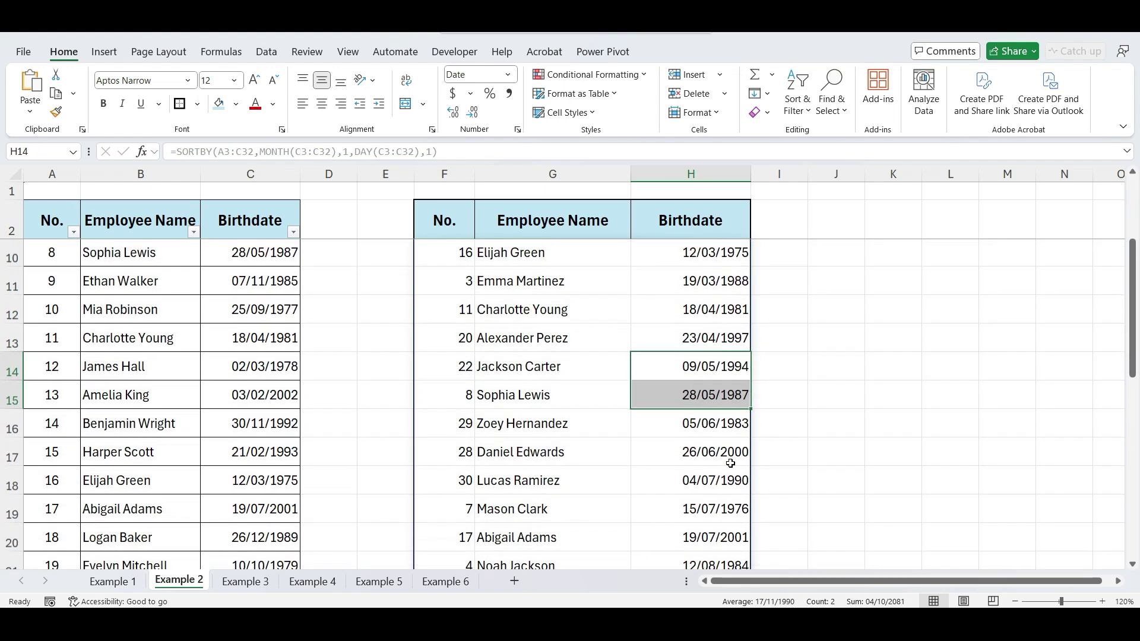
left_click_drag(731, 409, 730, 456)
scroll(730, 455, "down", 4)
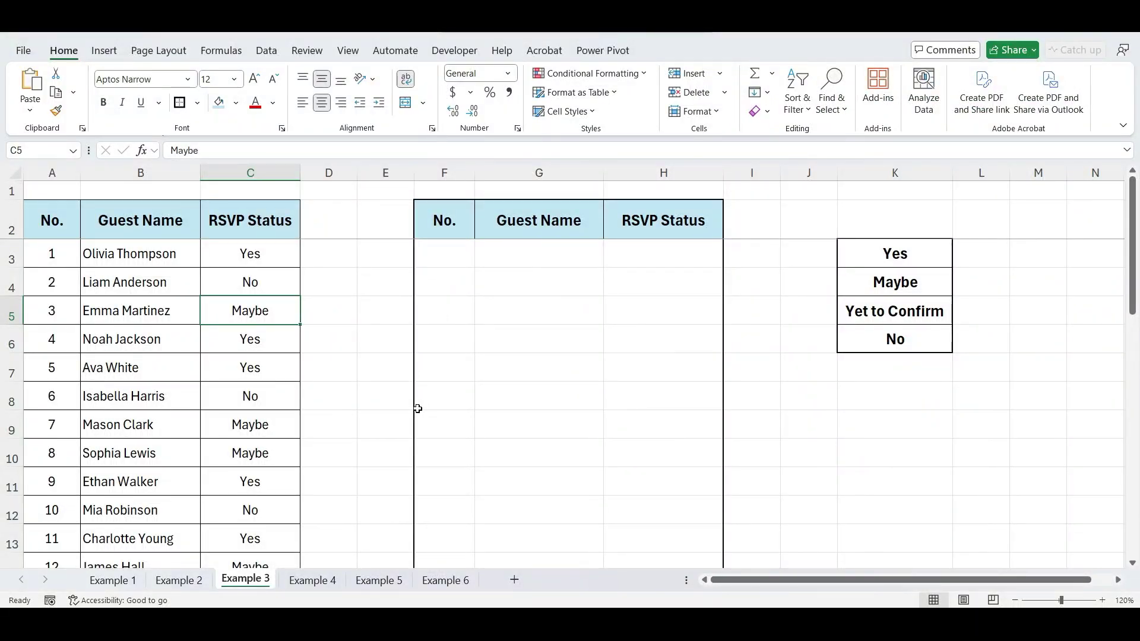
scroll(417, 408, "down", 6)
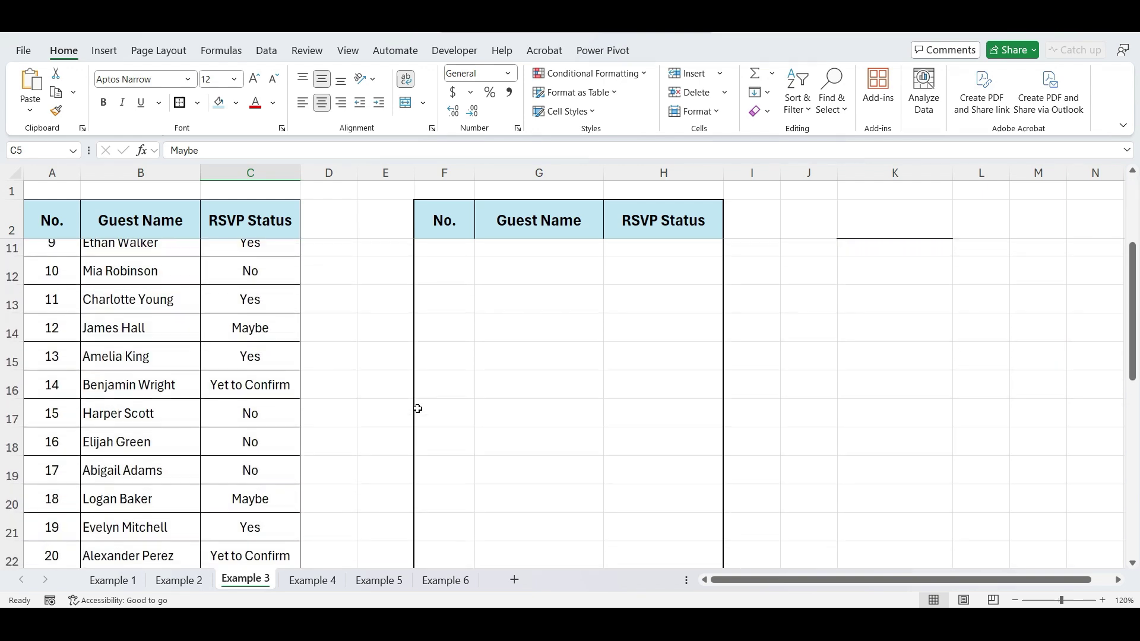
scroll(417, 409, "down", 1)
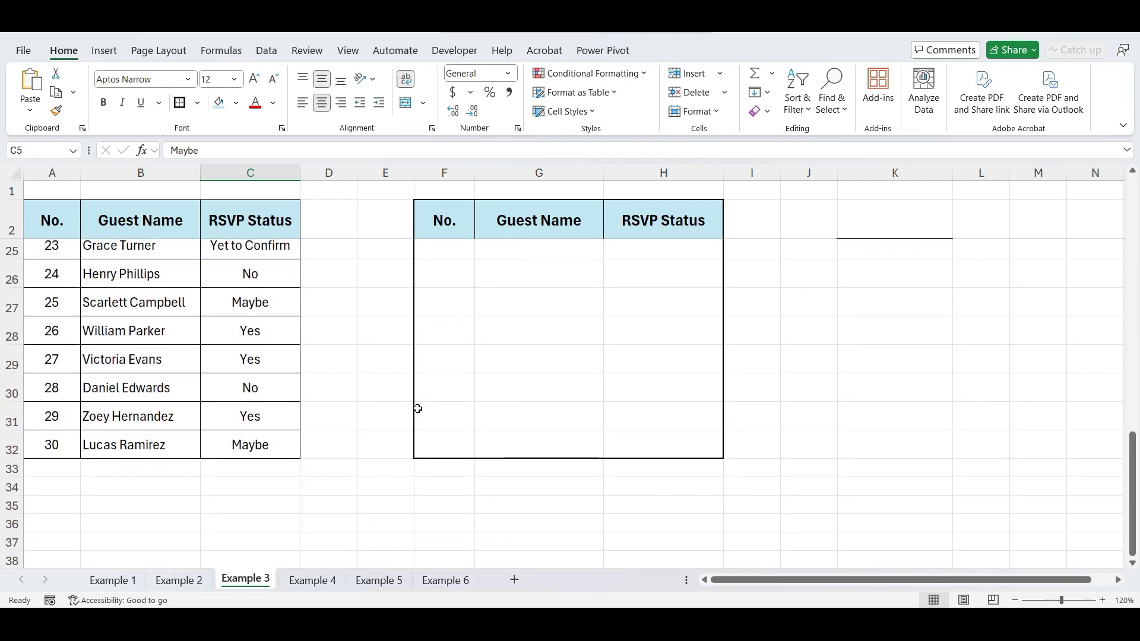
key("ctrl+Home")
left_click(268, 255)
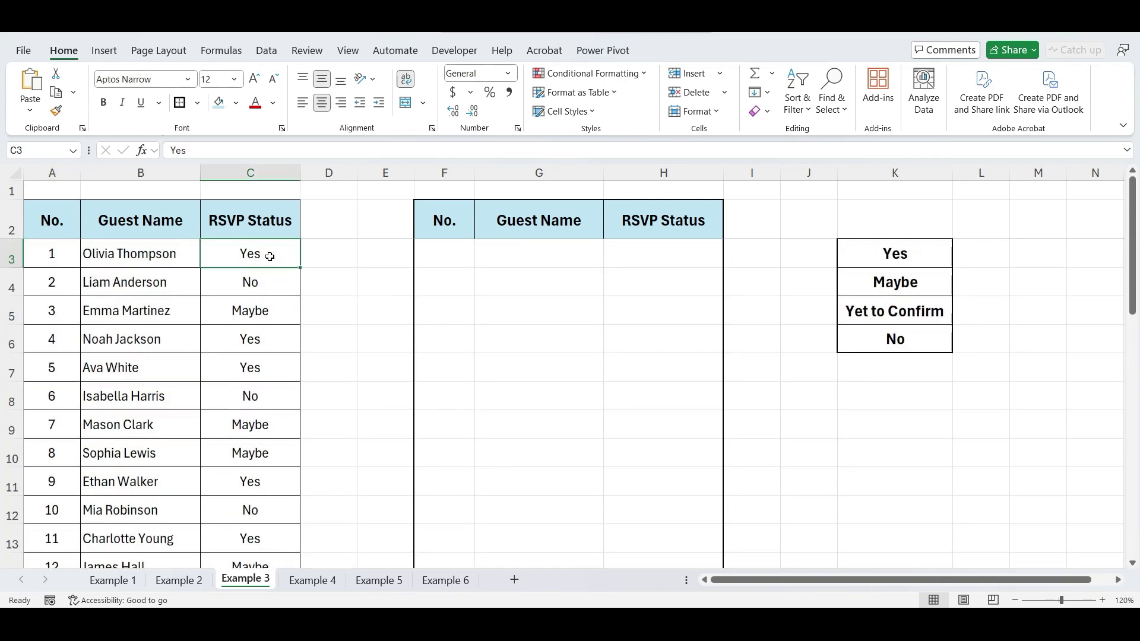
left_click(269, 282)
left_click(272, 306)
scroll(269, 307, "down", 2)
scroll(269, 308, "down", 1)
left_click(268, 344)
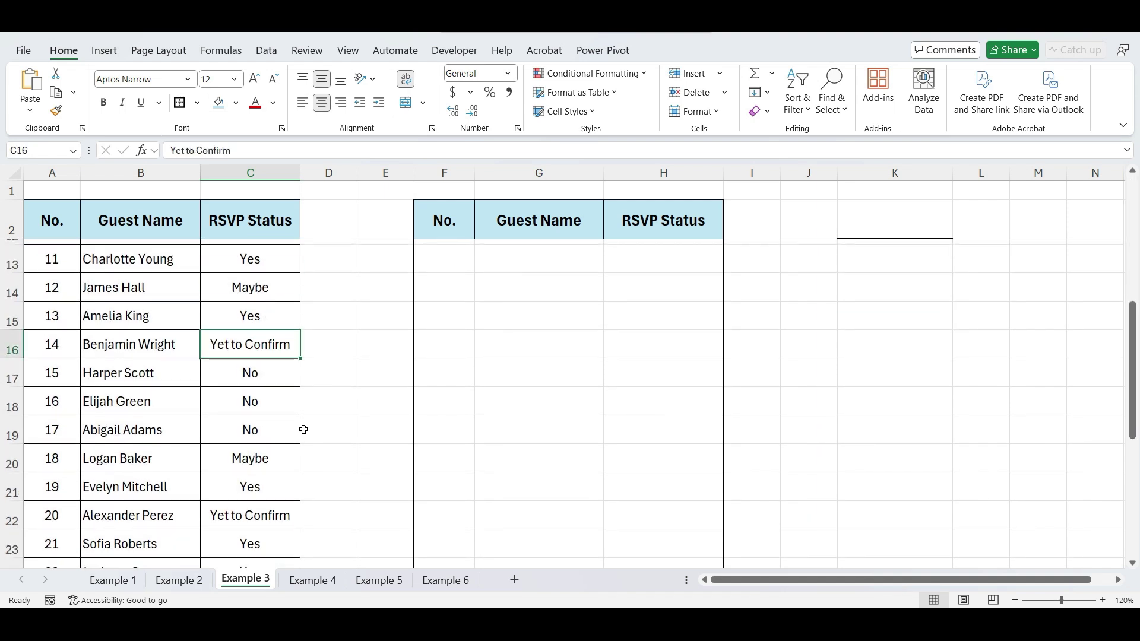
key("ctrl+Home")
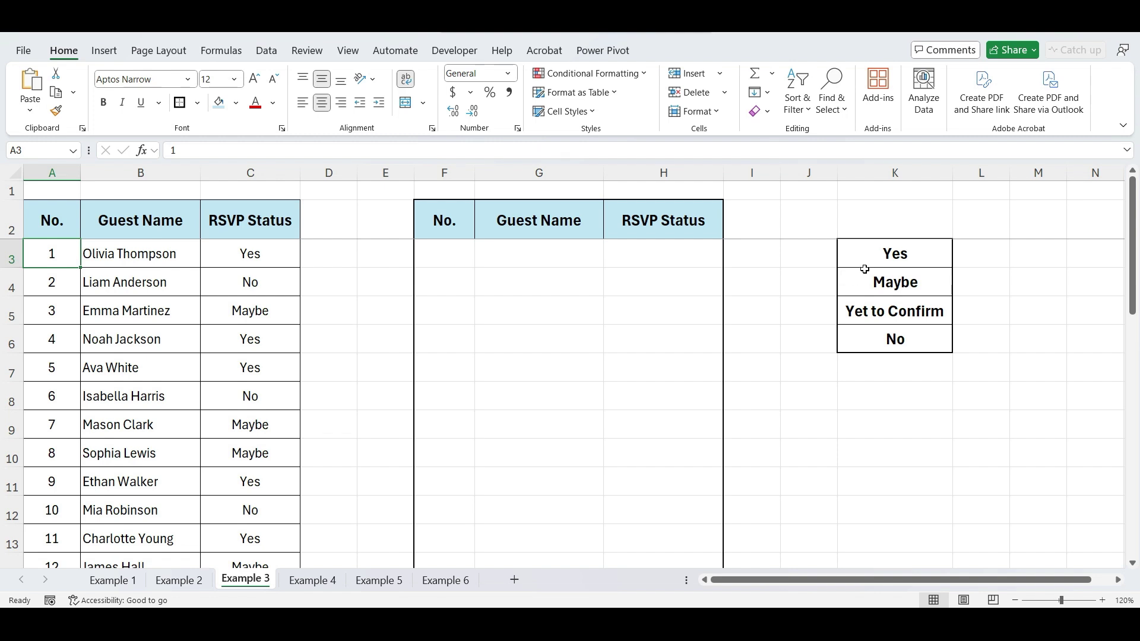
left_click_drag(868, 252, 872, 333)
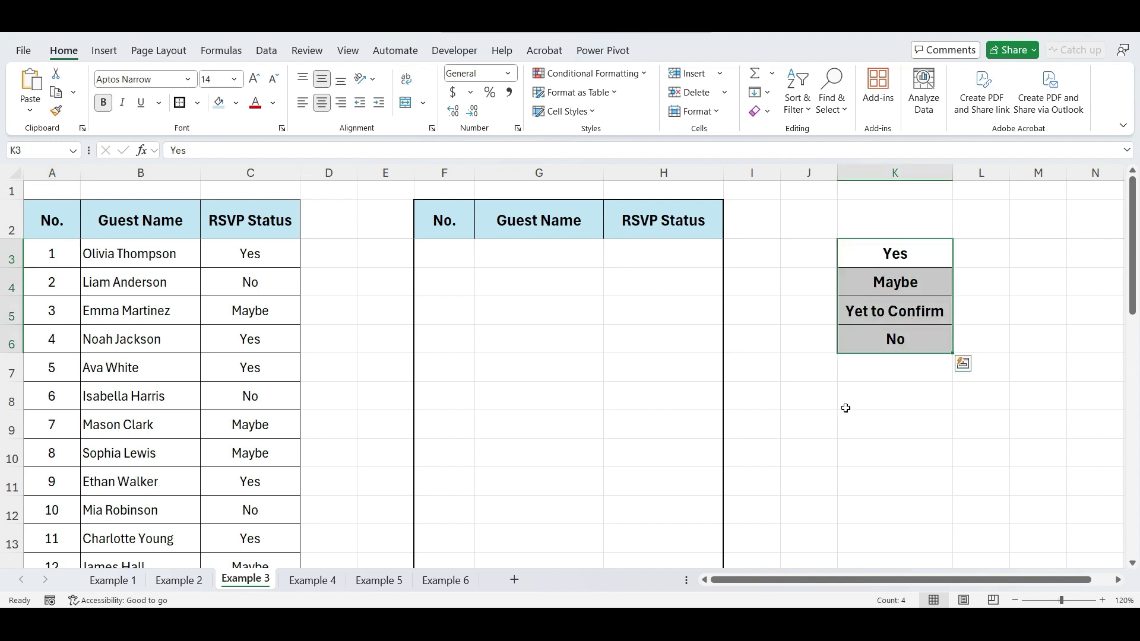
left_click(862, 283)
left_click(854, 311)
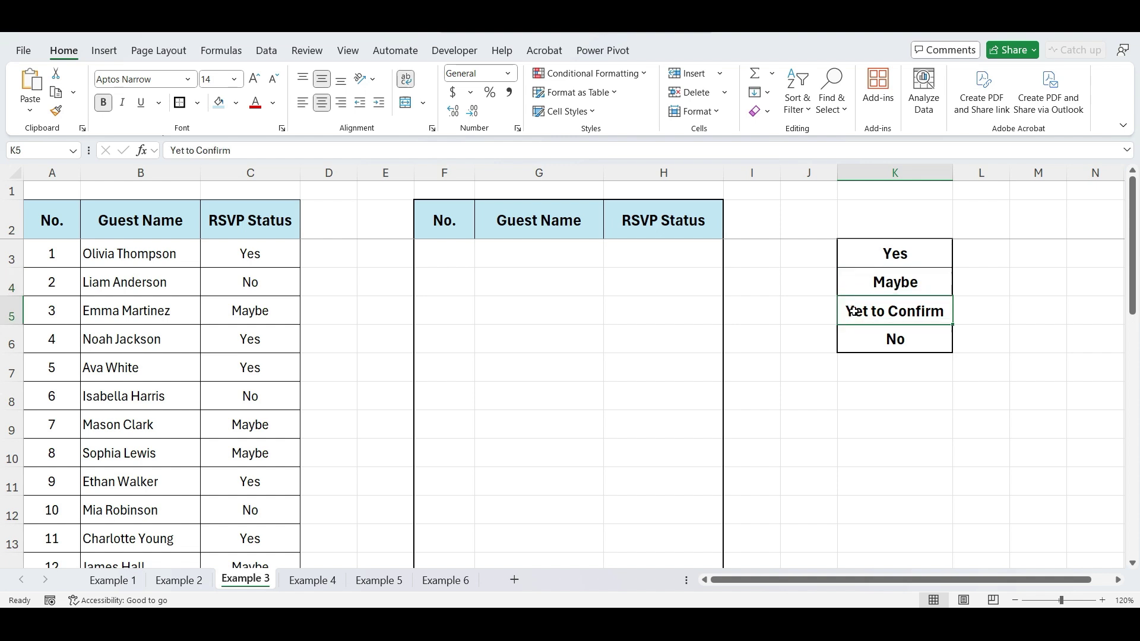
left_click(845, 346)
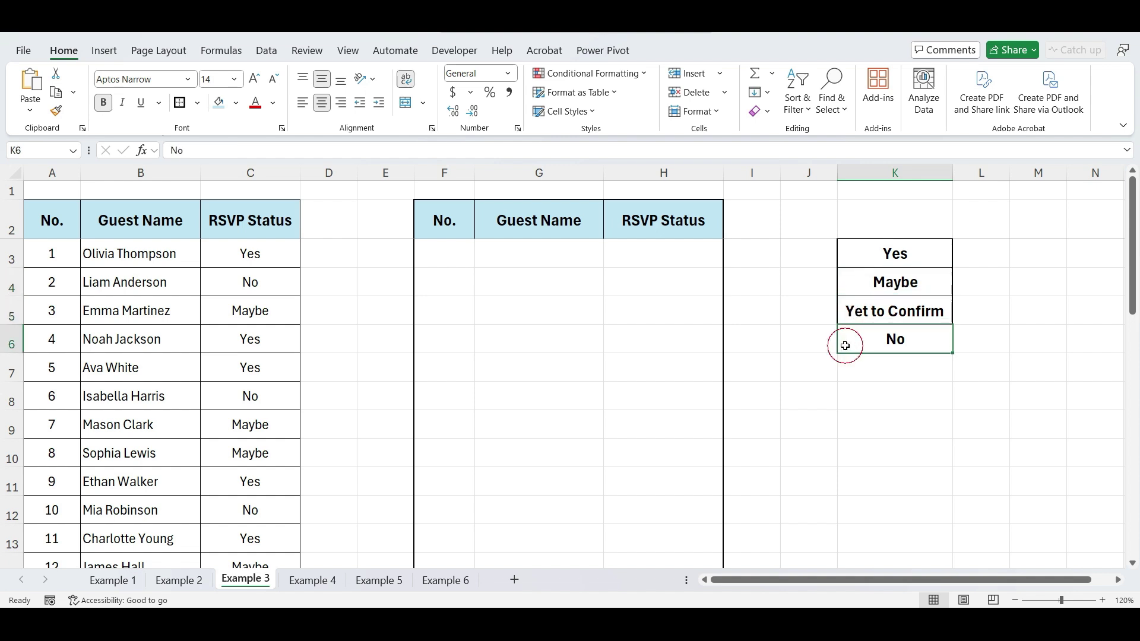
left_click(819, 386)
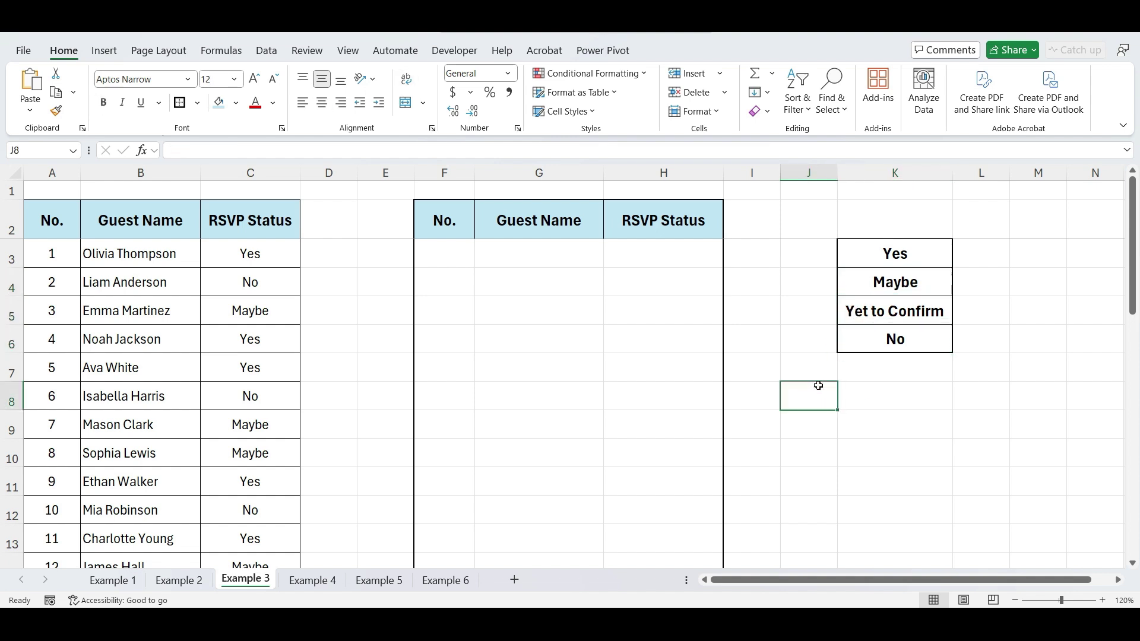
left_click(448, 257)
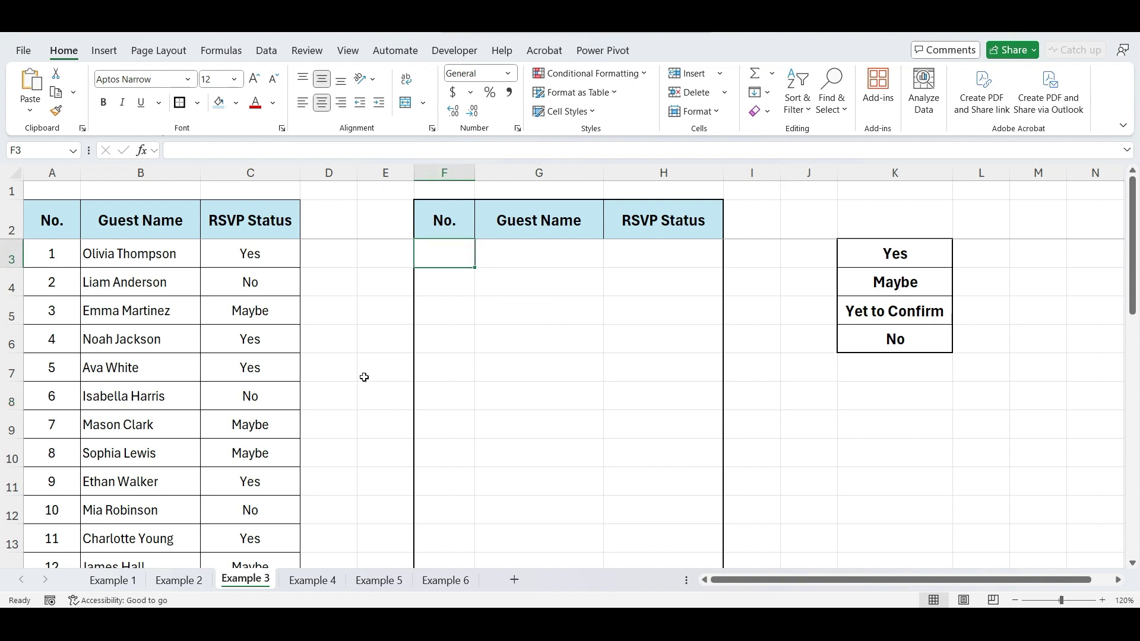
type("=SORTBY")
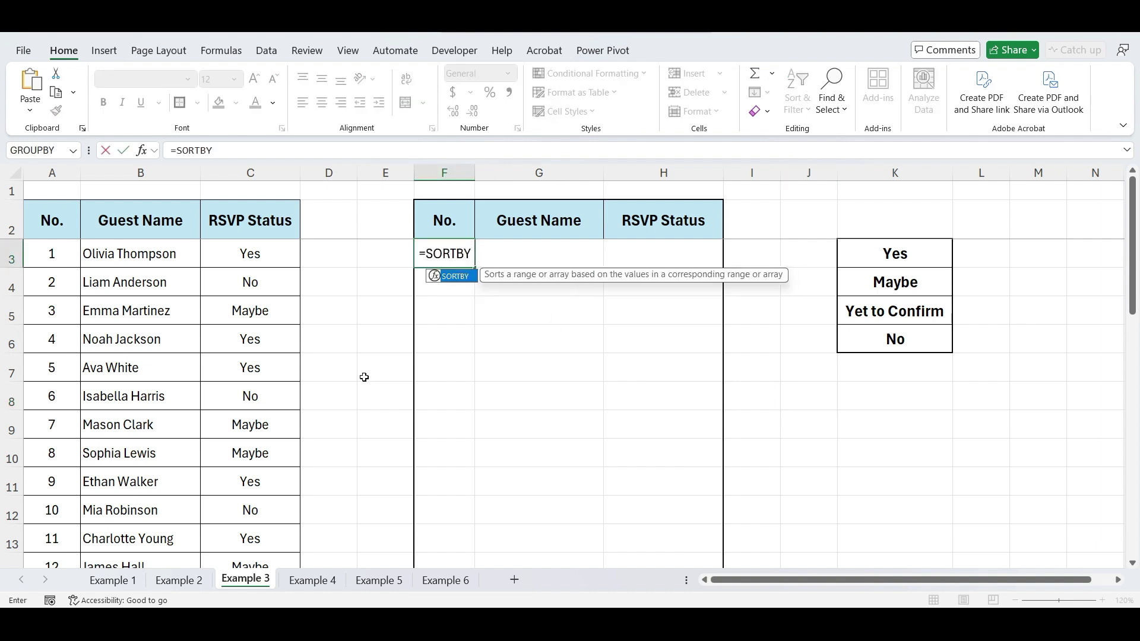
type("(")
left_click(68, 261)
key("ctrl+shift+Right")
key("ctrl+shift+Down")
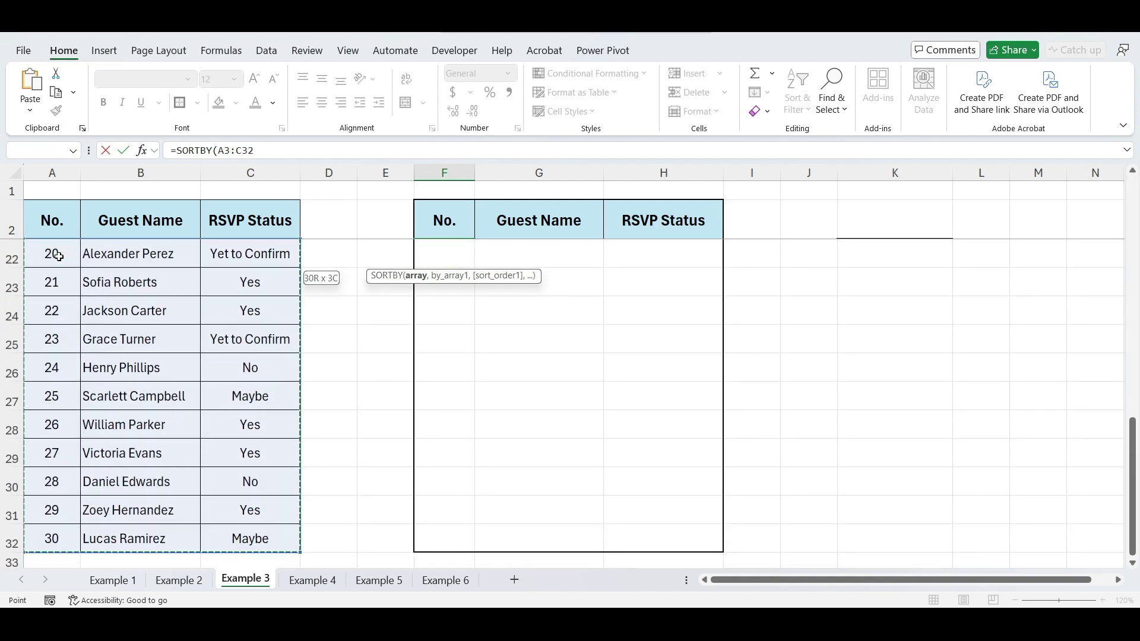
scroll(57, 256, "up", 6)
type(",")
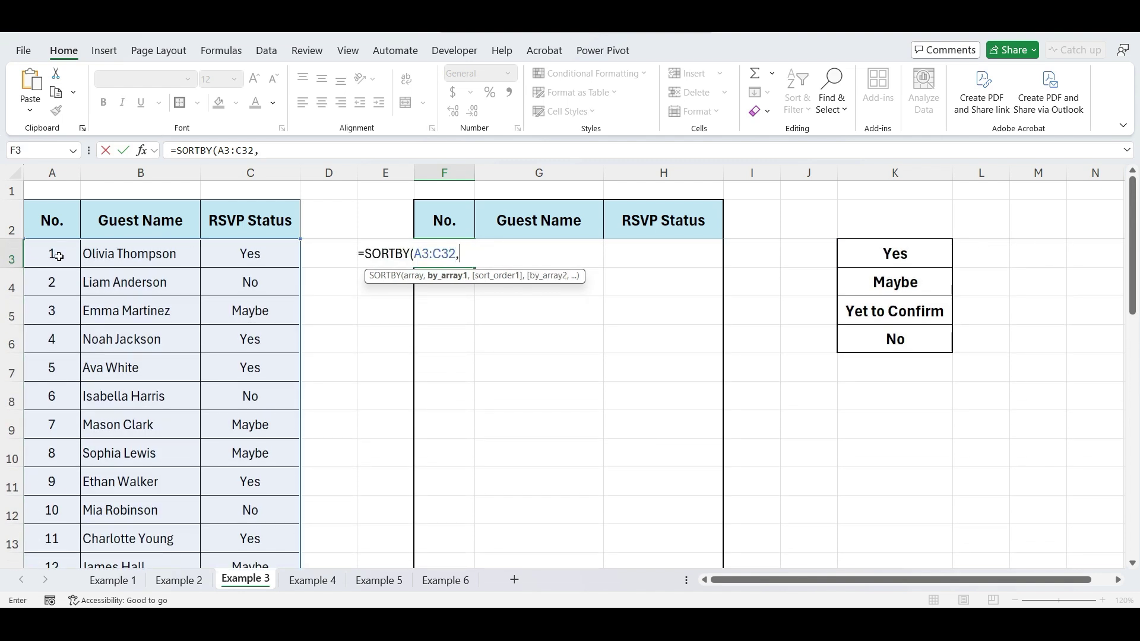
type("MATC")
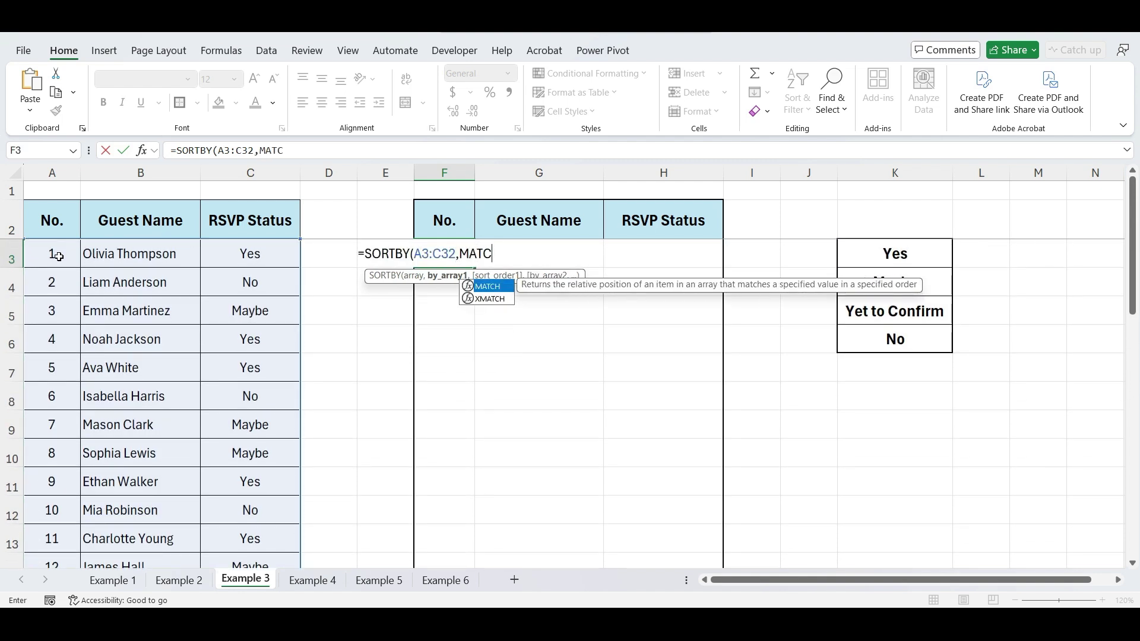
type("H")
key("Escape")
key("Escape")
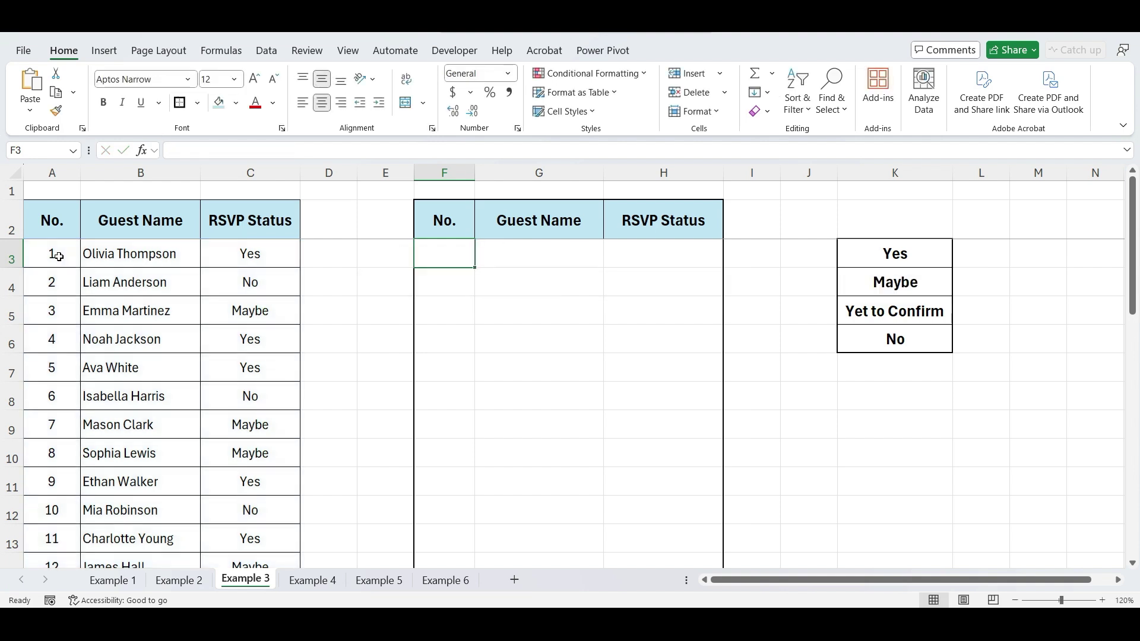
Step: Enter =MATCH(C3:C32,K3:K6,0) in D3 so status positions spill down column D
left_click(315, 249)
type("=M")
type("ATC")
key("BackSpace")
type("TCH(")
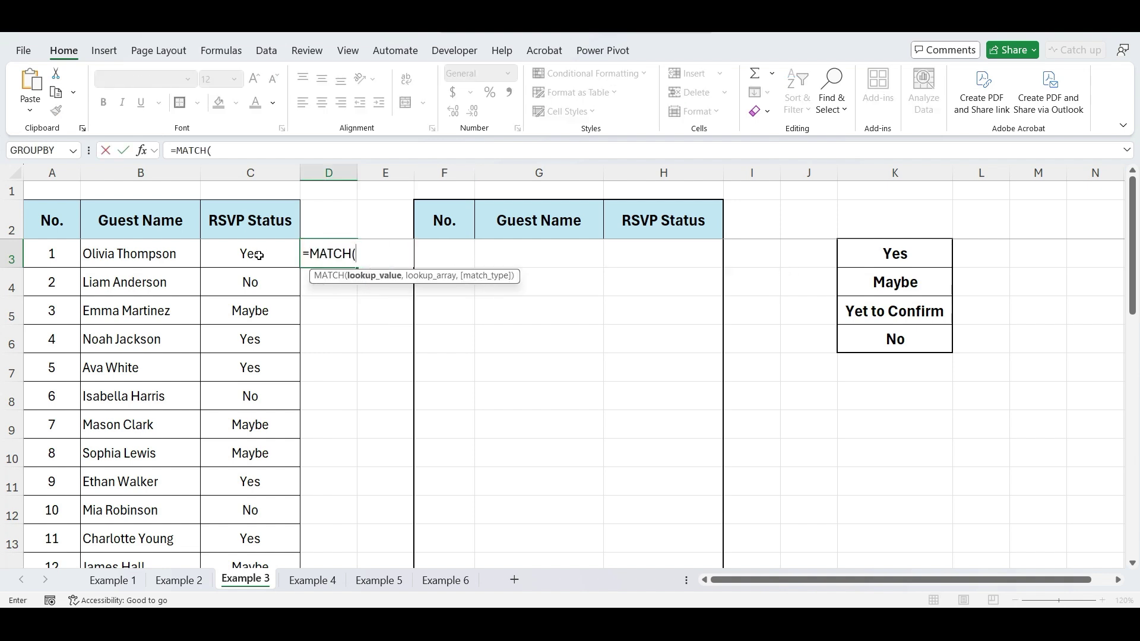
left_click(255, 254)
key("ctrl+shift+Down")
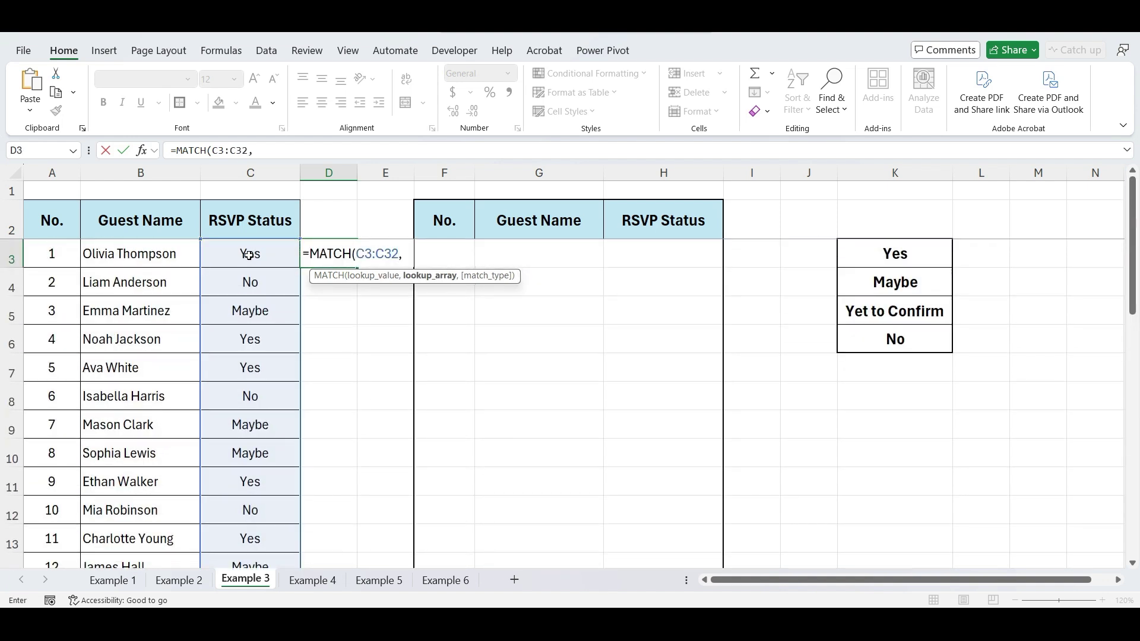
left_click_drag(928, 259, 929, 354)
type(",0")
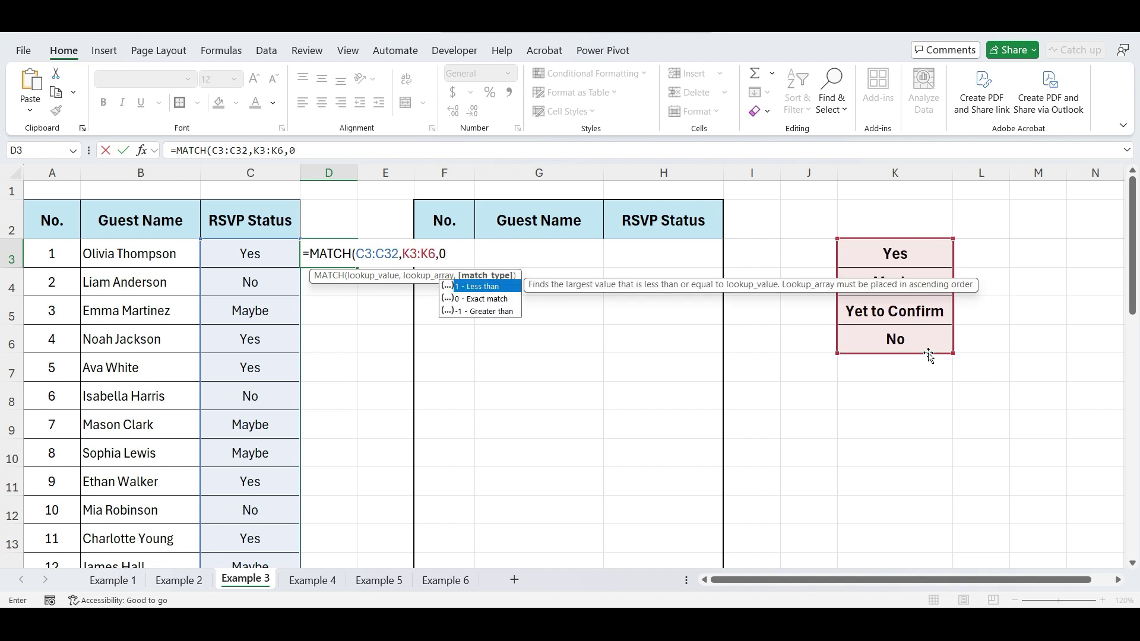
type(")")
key("Return")
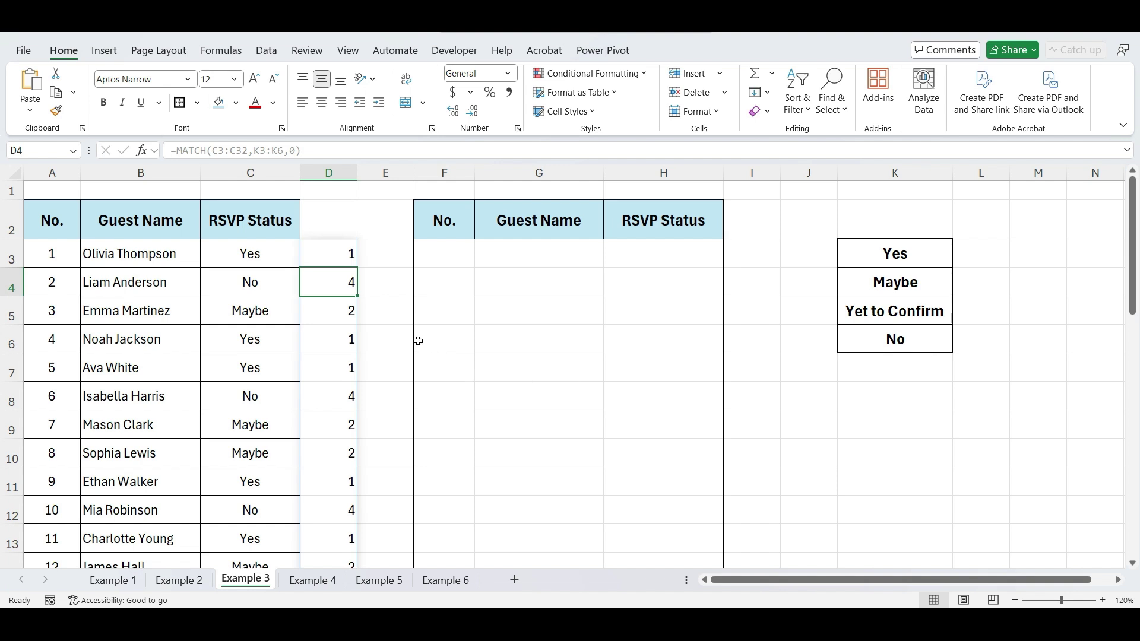
Step: Verify the positions: Yes gives 1, No gives 4, Maybe gives 2
left_click(338, 259)
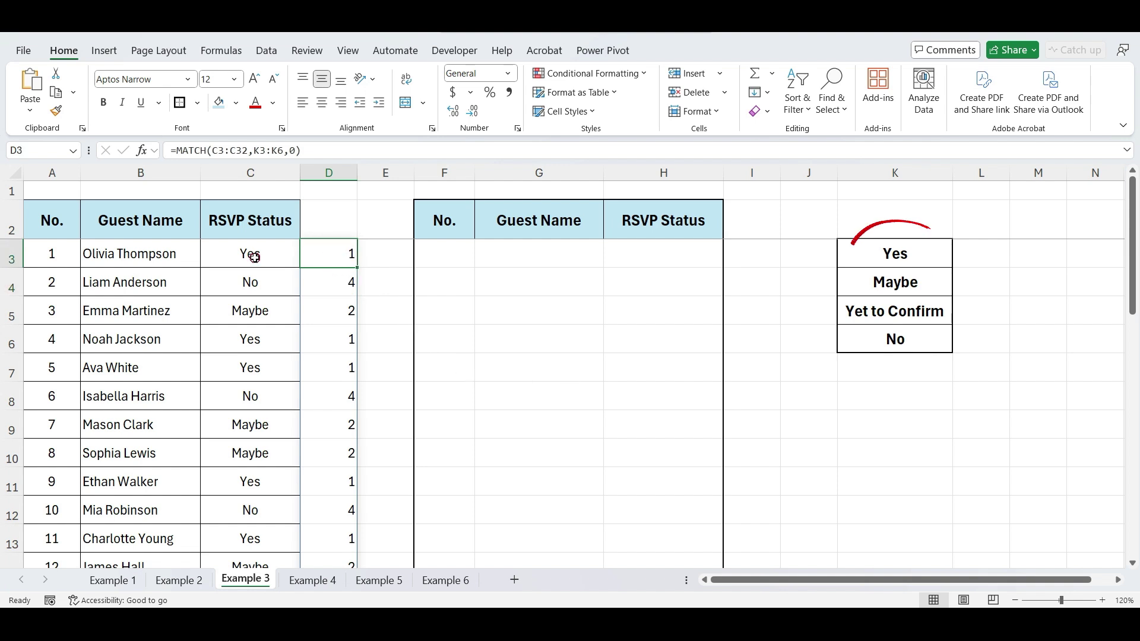
left_click_drag(254, 254, 338, 257)
left_click_drag(280, 288, 331, 285)
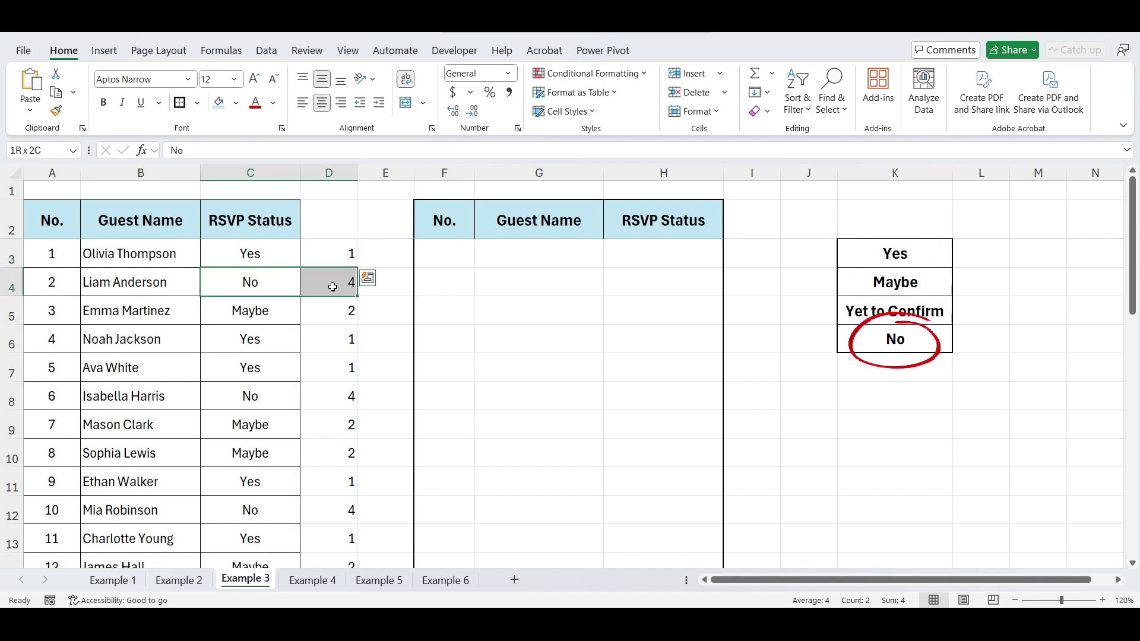
left_click_drag(276, 312, 331, 310)
left_click(403, 475)
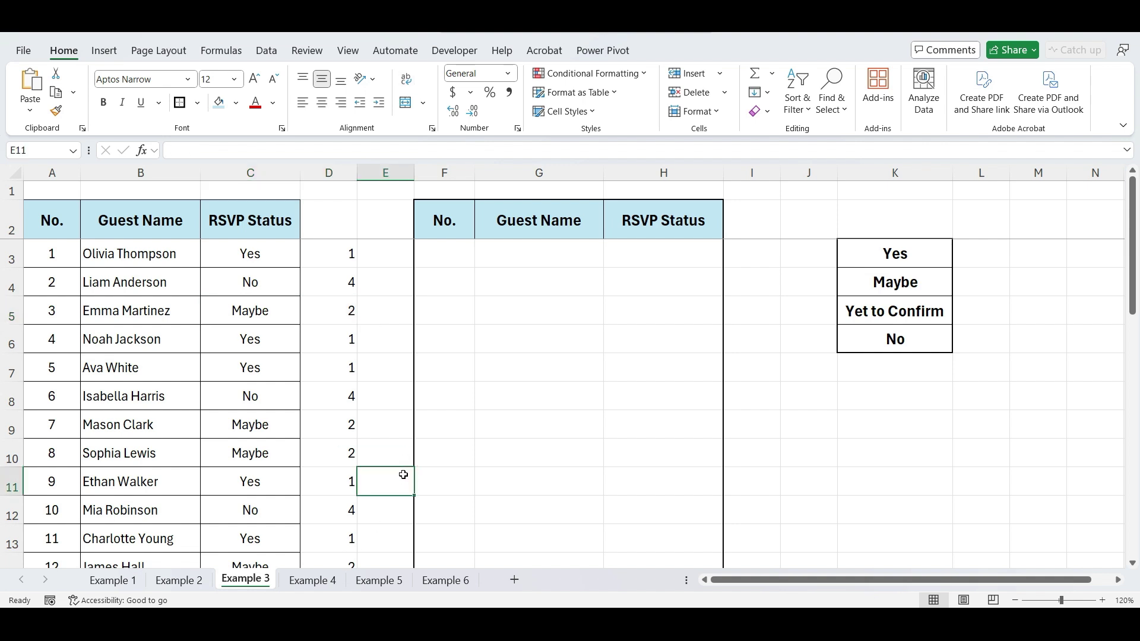
left_click(461, 251)
left_click(335, 259)
Step: Enter =SORTBY(A3:C32,MATCH(C3:C32,K3:K6,0)) in F3, grouping guests Yes, Maybe, Yet to Confirm, No
triple_click(181, 155)
key("Return")
left_click(453, 264)
type("=SOR")
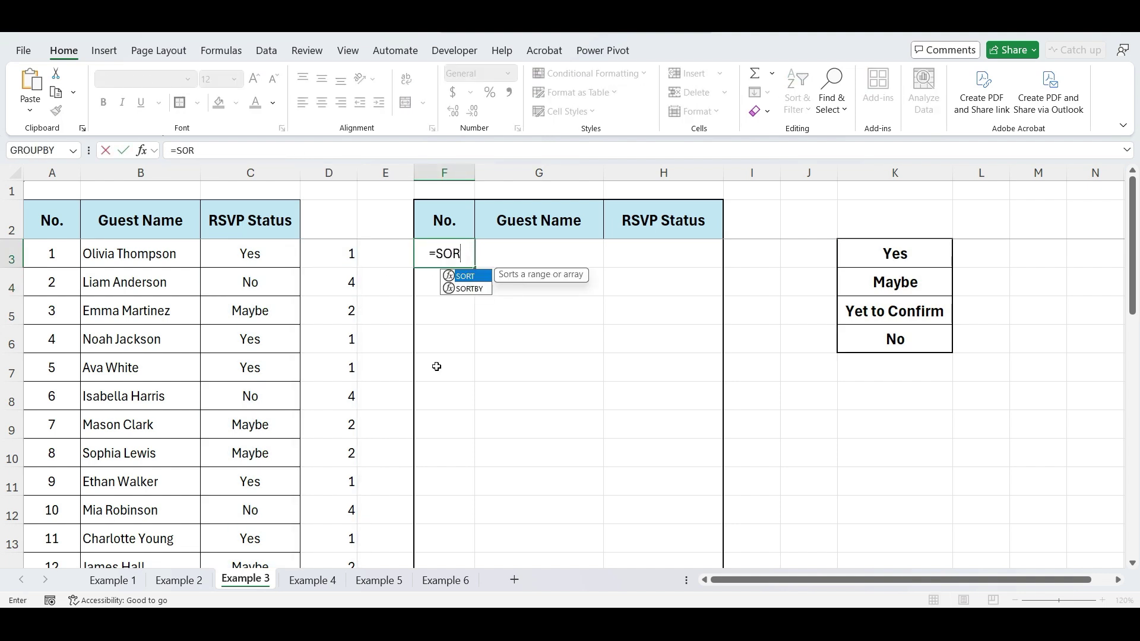
type("TBY(")
left_click(64, 255)
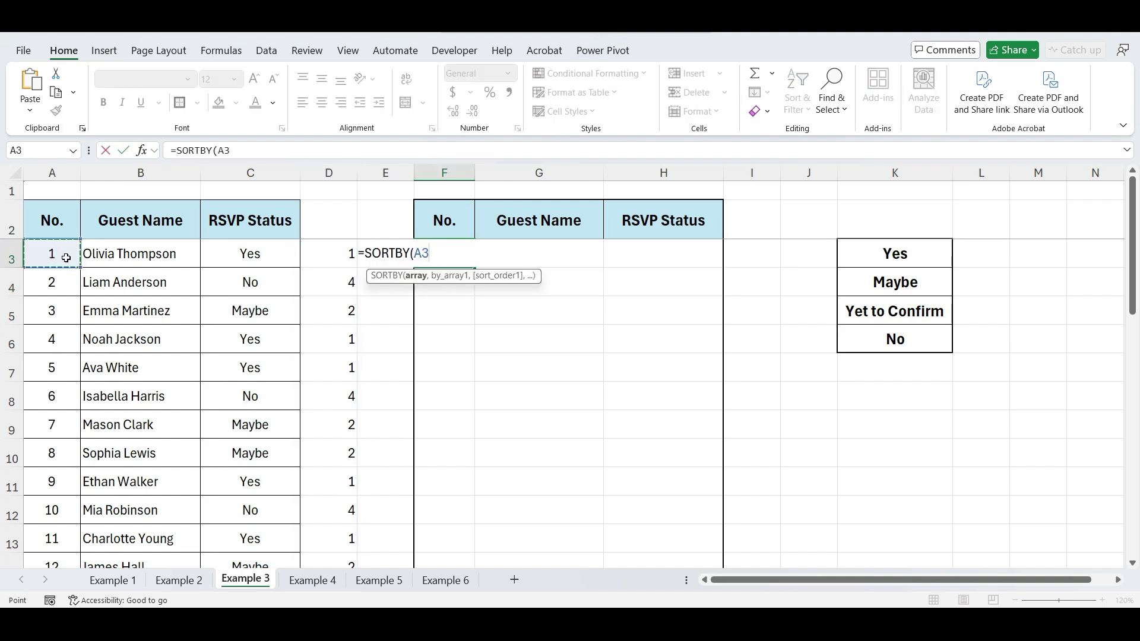
key("ctrl+shift+Right")
key("ctrl+shift+Down")
key("shift+Left")
scroll(66, 258, "up", 6)
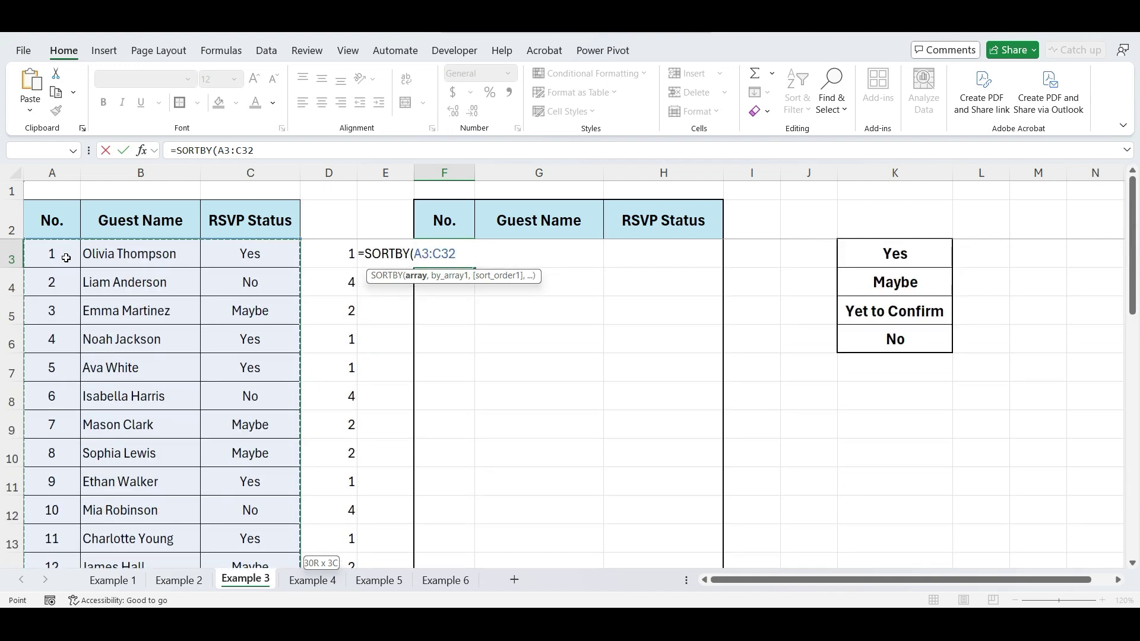
type(",MATCH(C3:C32,K3:K6,0))")
key("Return")
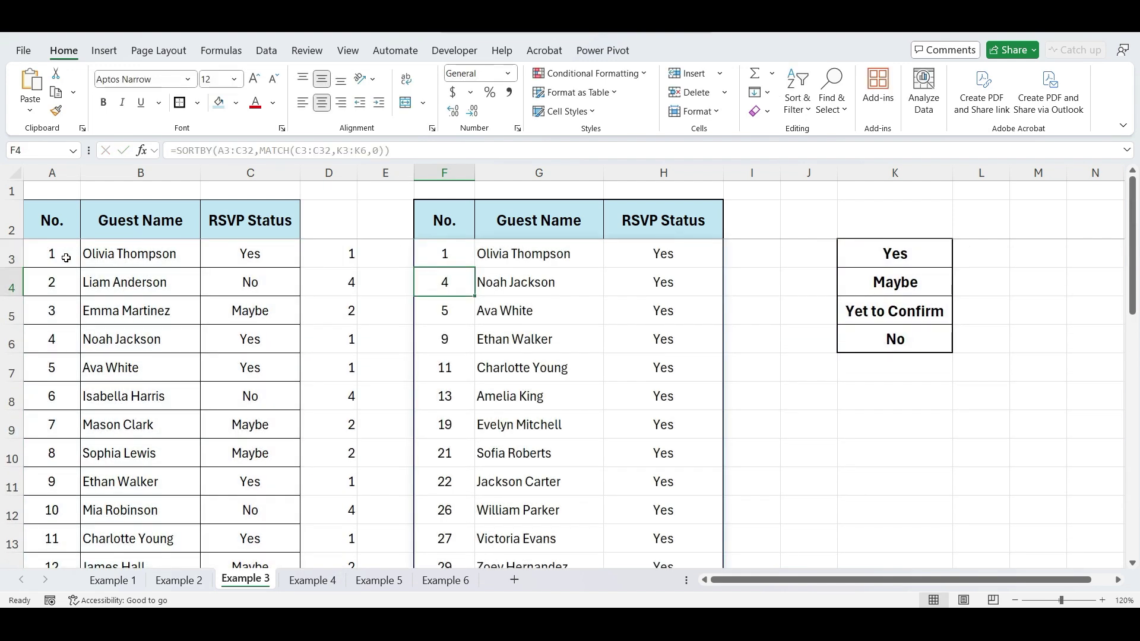
scroll(531, 396, "down", 5)
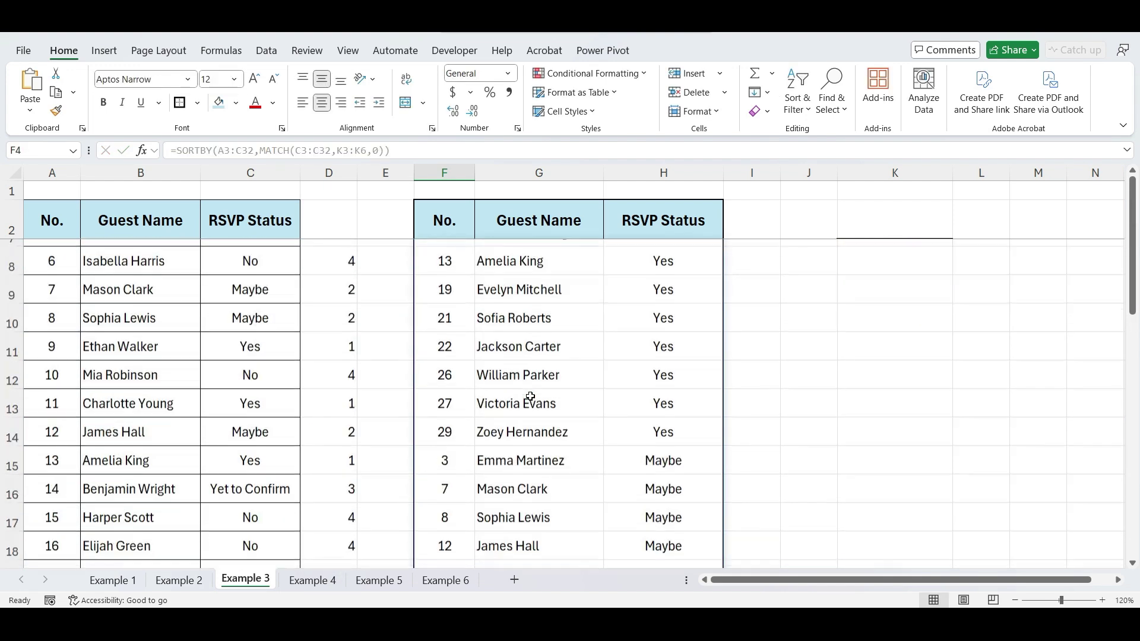
scroll(530, 396, "down", 2)
Step: Replace K3:K6 in F3's formula with the constant {"YES","MAYBE","YET TO CONFIRM","NO"}
scroll(531, 397, "up", 7)
left_click(445, 253)
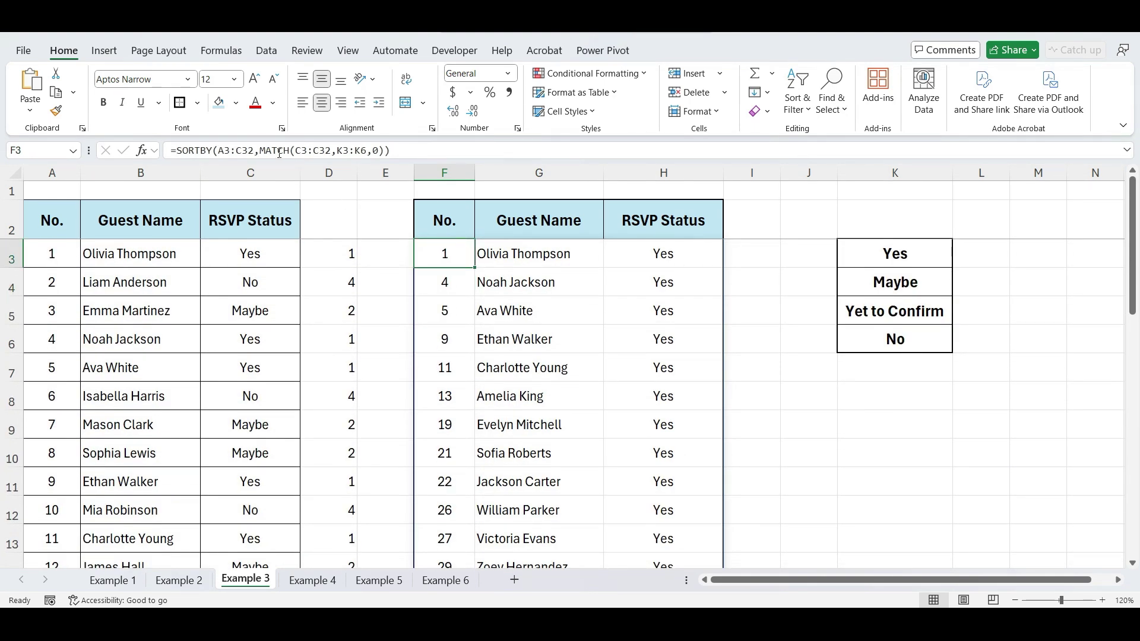
left_click_drag(337, 151, 368, 150)
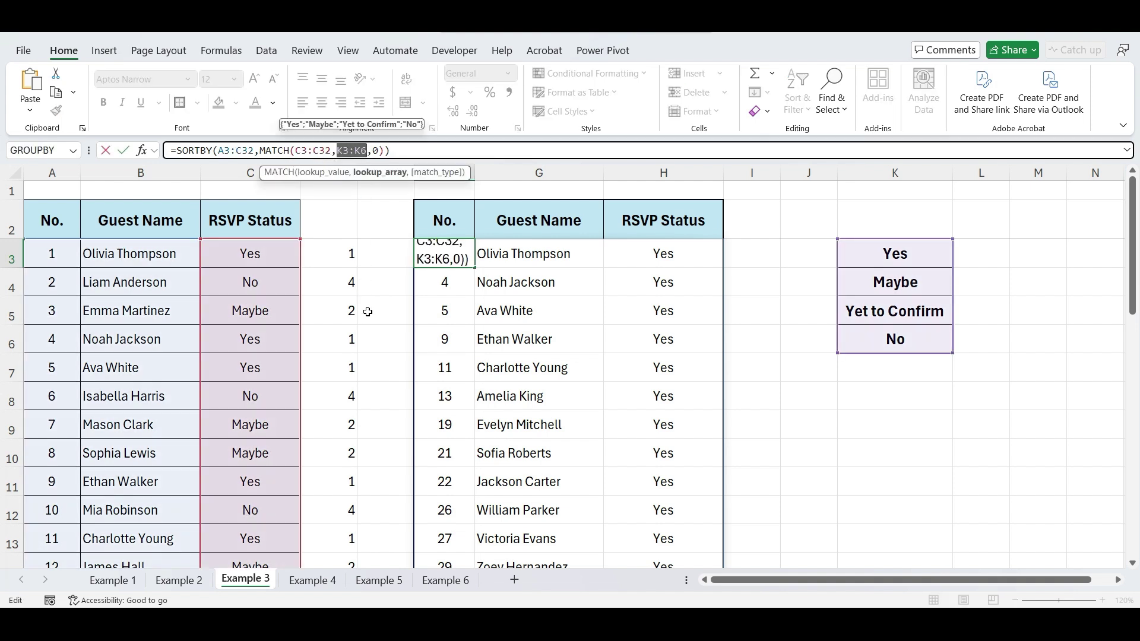
key("BackSpace")
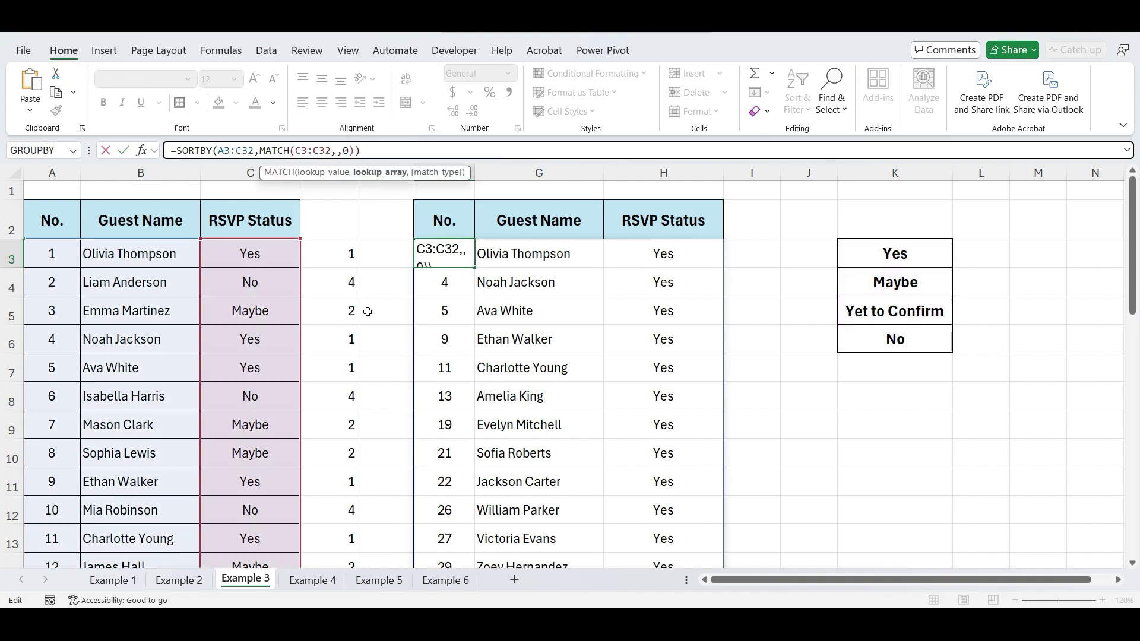
type("{\"YES\",\"MAYBE\",\"YET TO CONFIRM\",")
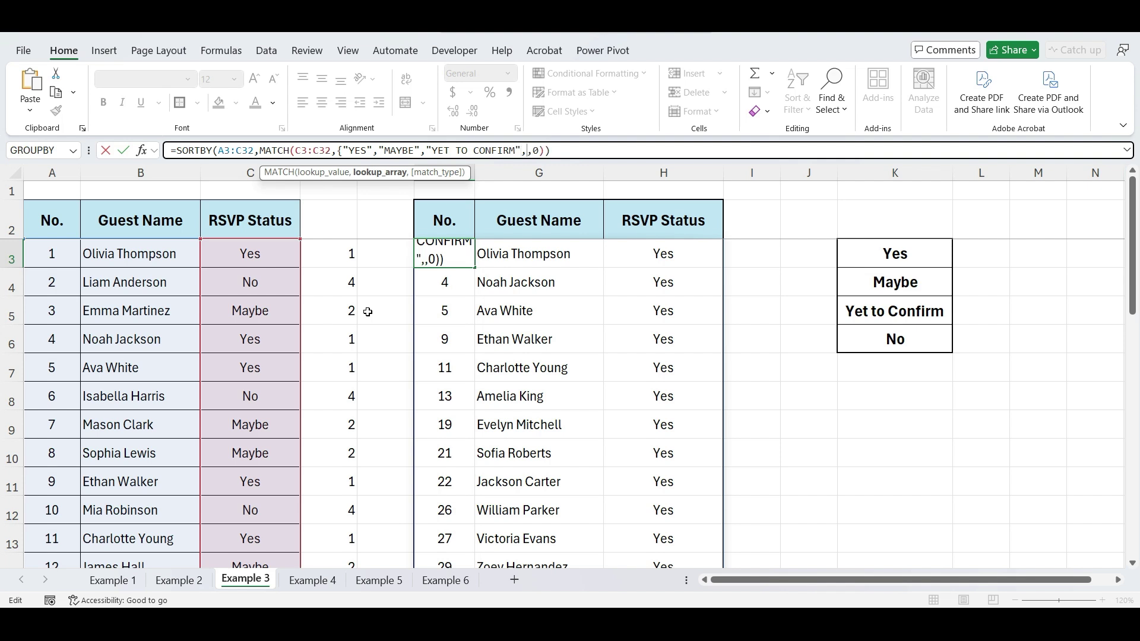
type("\"NO\"}")
key("Return")
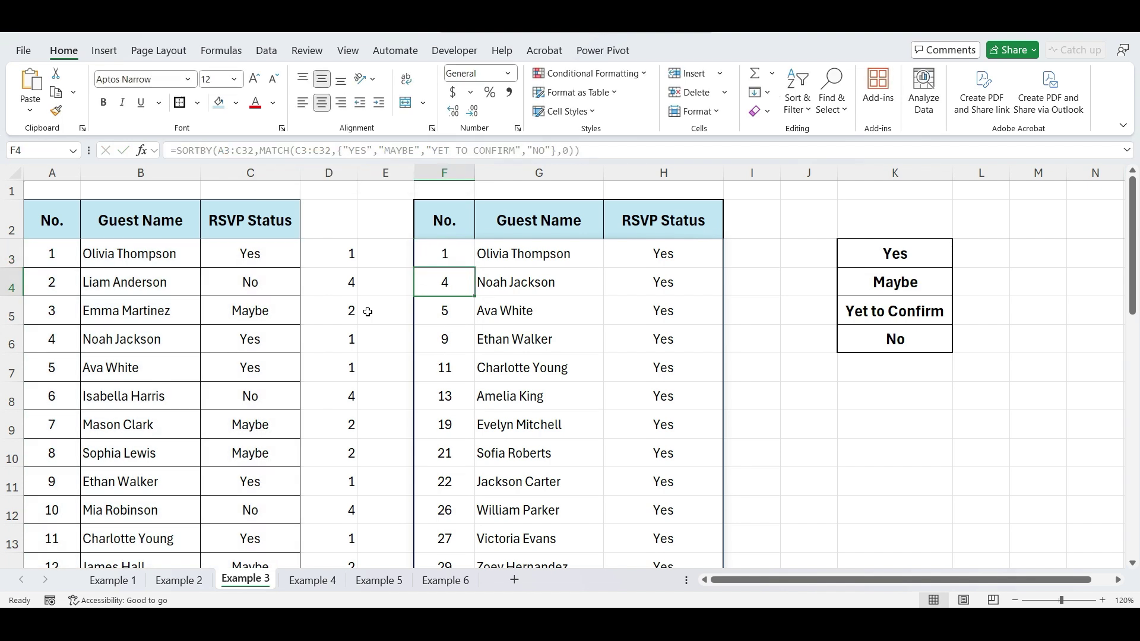
key("Up")
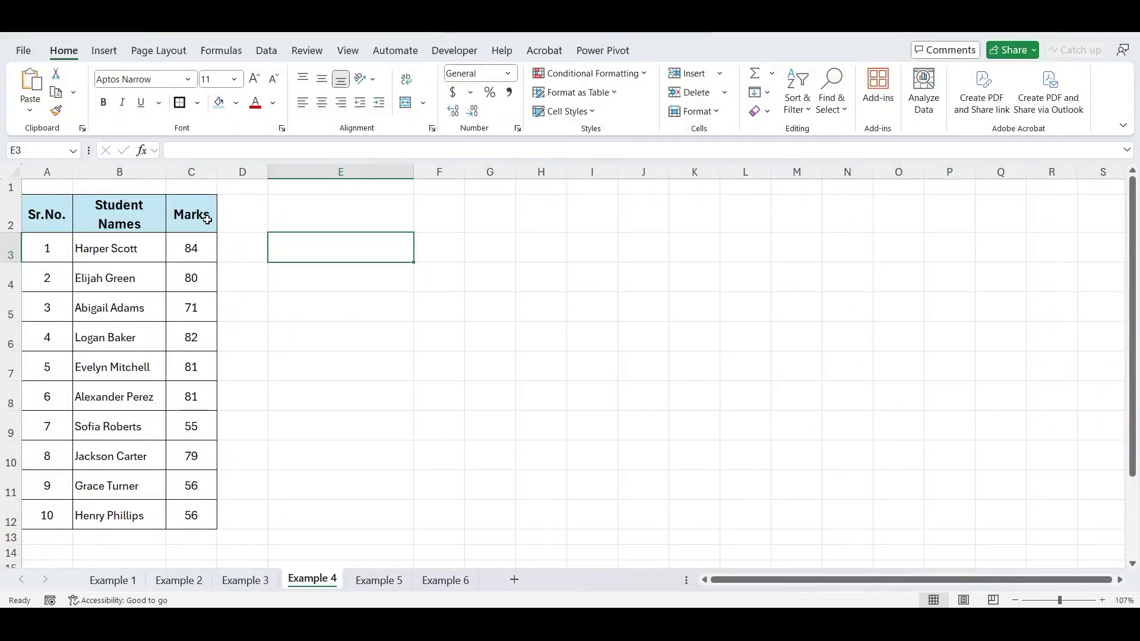
Step: Look over the 10-student marks table, selecting the Student Names and Marks columns and cell E3
left_click_drag(137, 173, 202, 185)
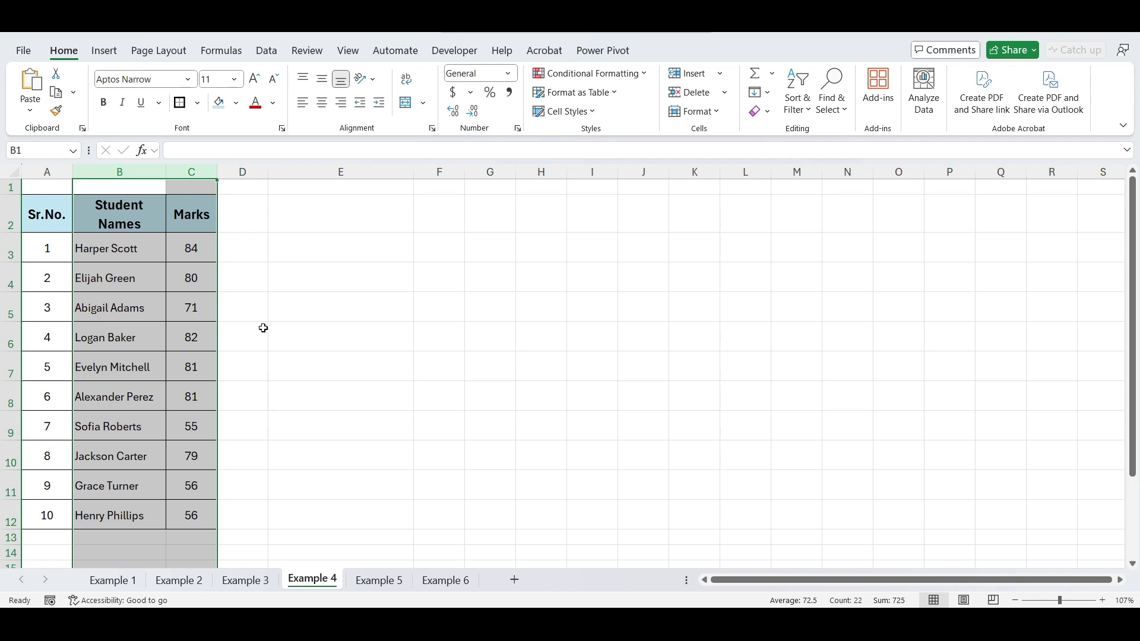
left_click(193, 172)
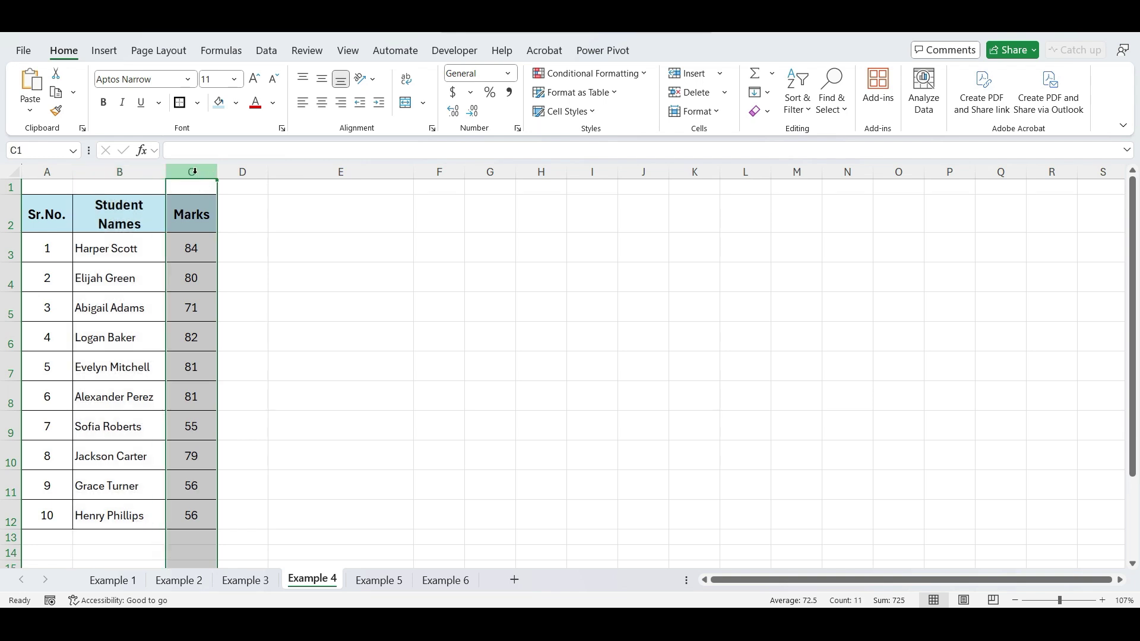
left_click(245, 296)
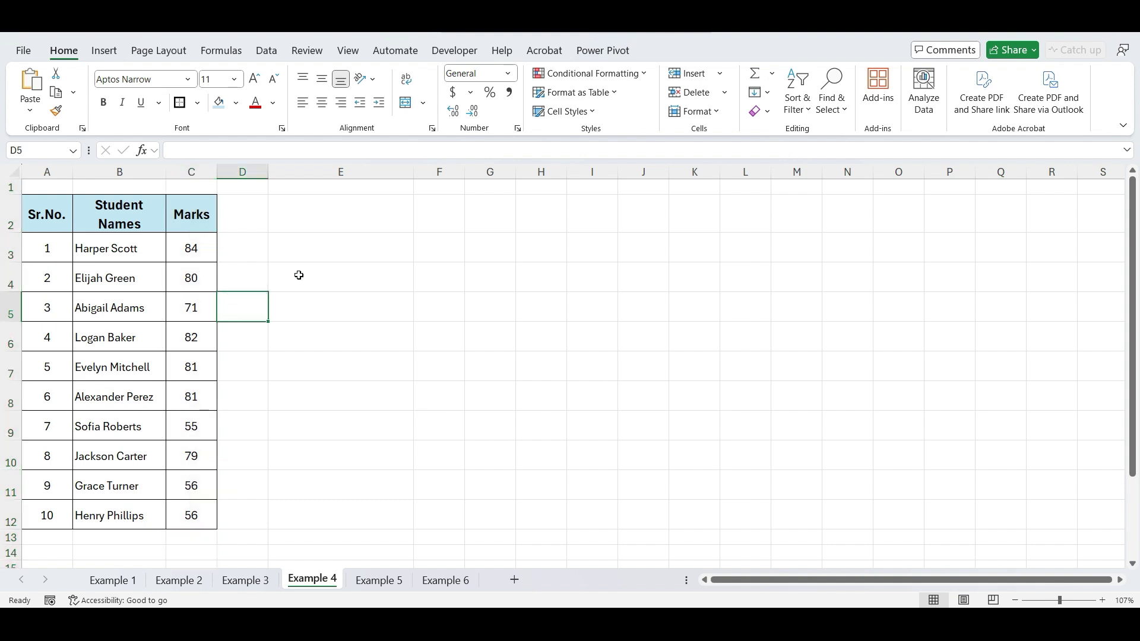
left_click(317, 255)
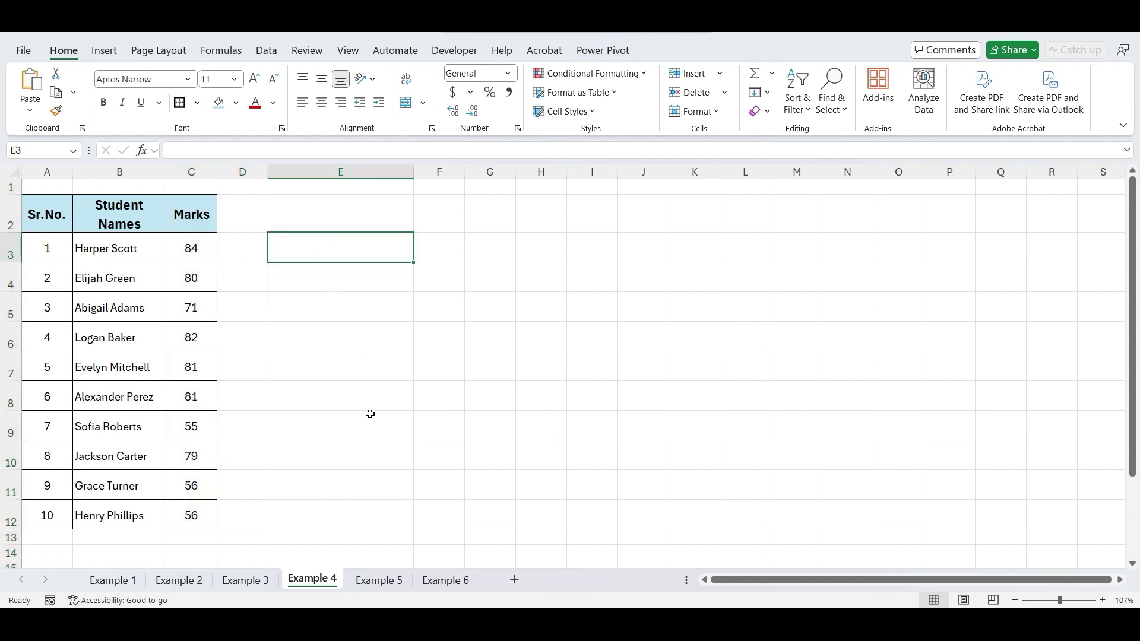
left_click_drag(135, 255, 195, 257)
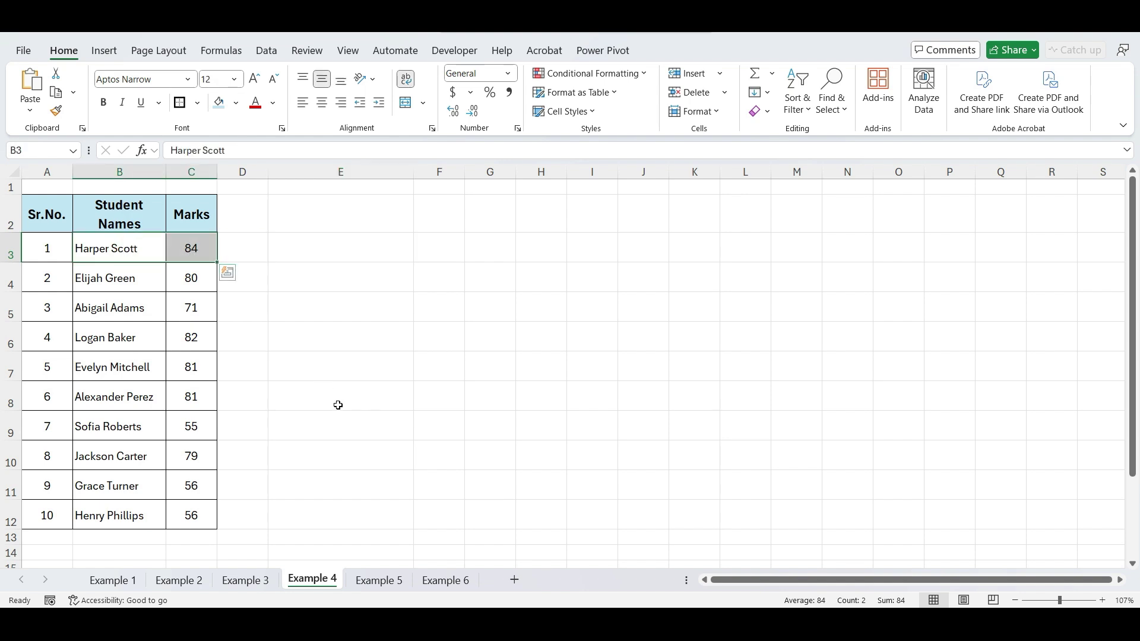
Step: In E3 enter =SORTBY(B3:B12&" - "&C3:C12,C3:C12,-1) to sort name-mark pairs descending
left_click(317, 254)
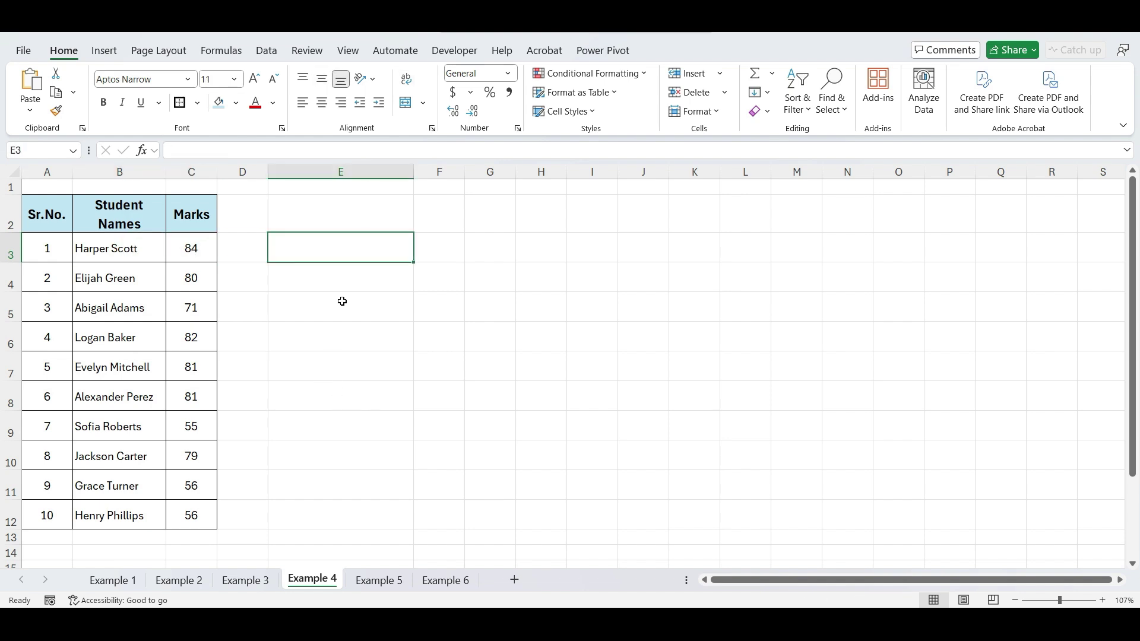
type("=SORTBY(")
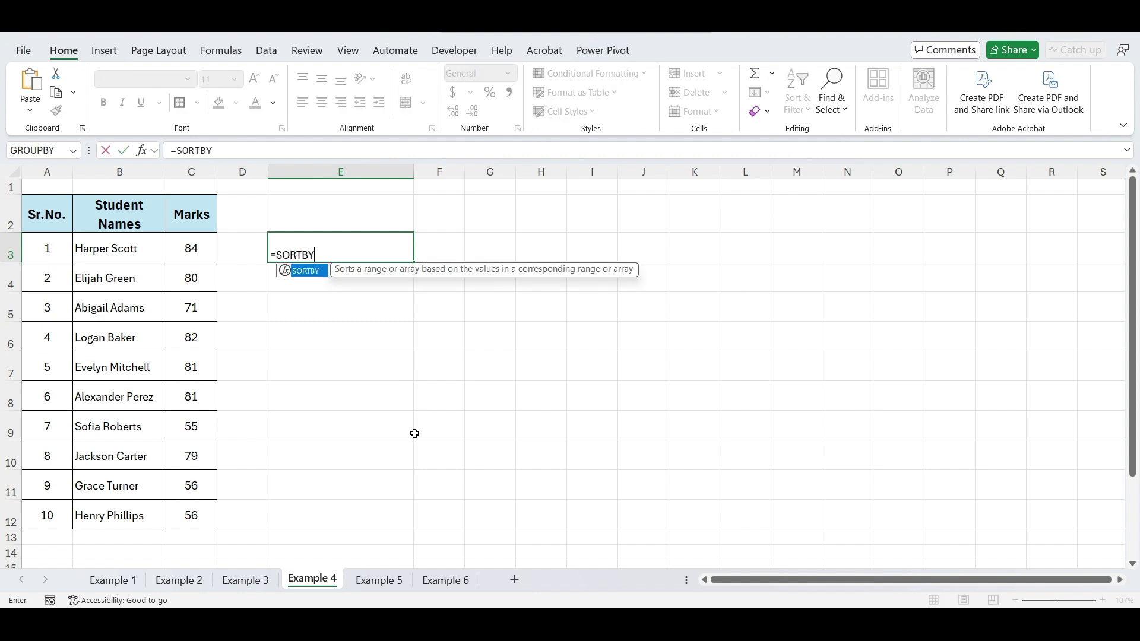
left_click(132, 248)
key("ctrl+shift+Down")
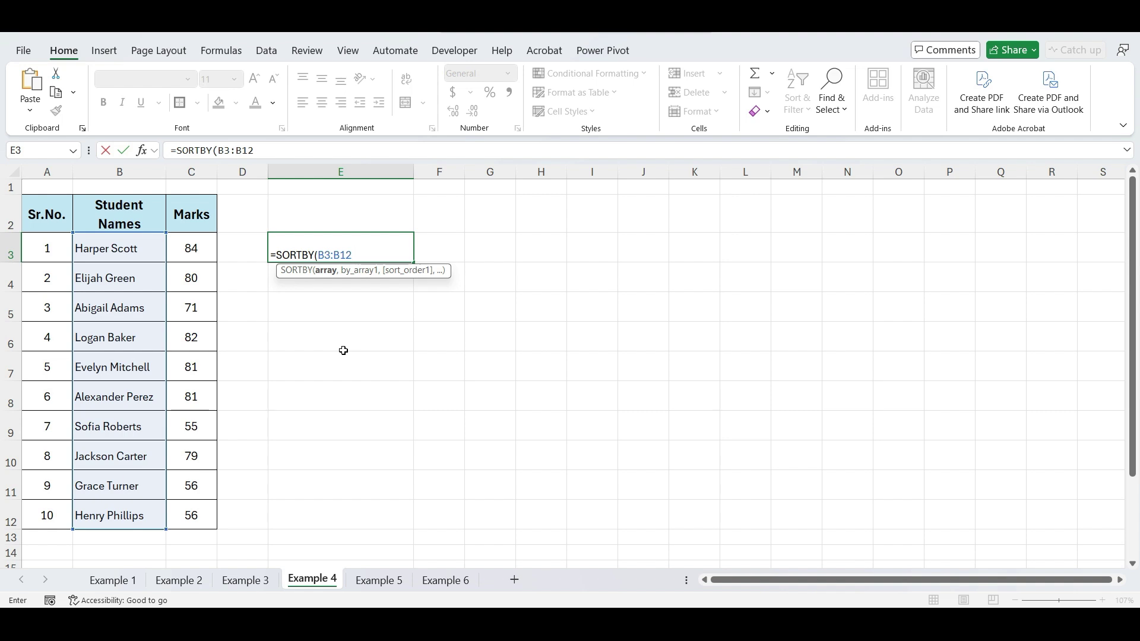
type("& \"")
type("&")
left_click_drag(192, 248, 191, 516)
type(",")
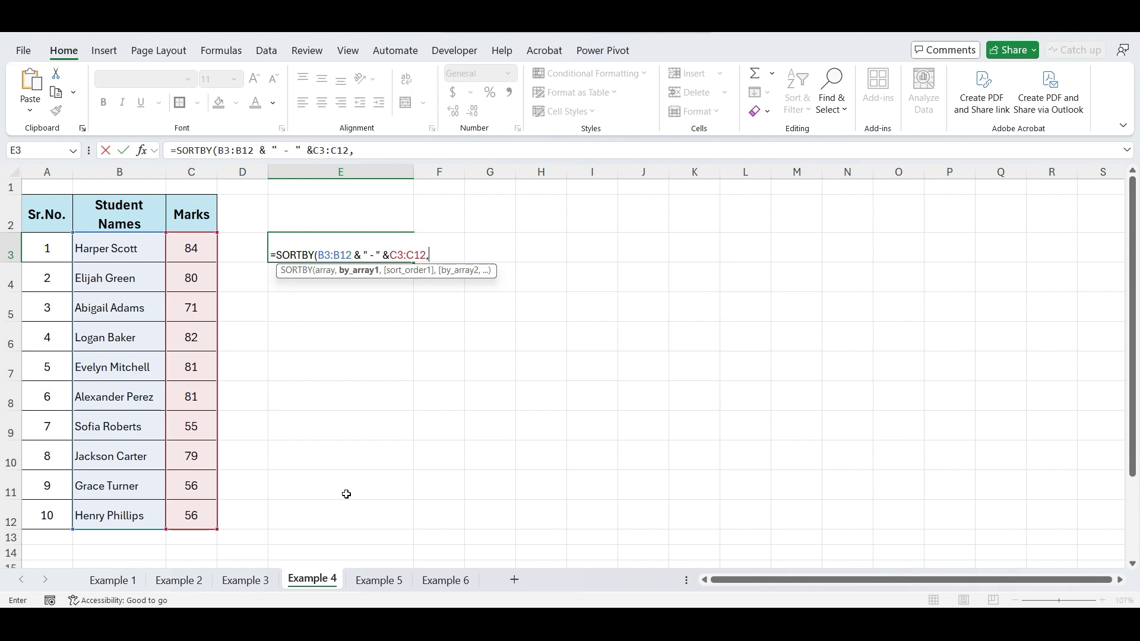
left_click_drag(191, 247, 191, 517)
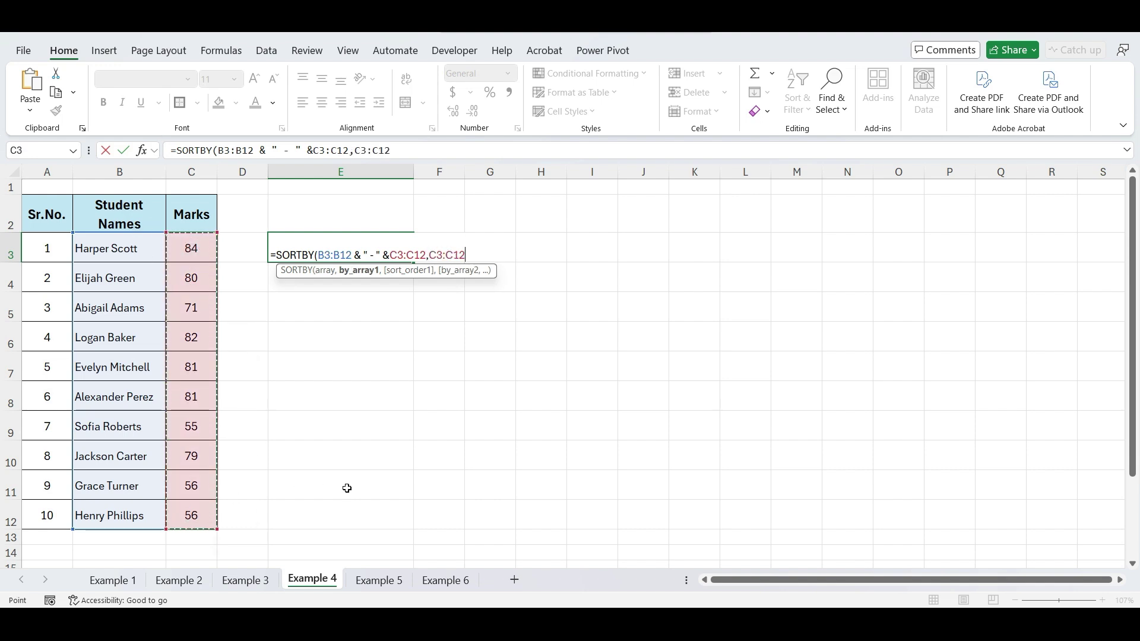
type(",")
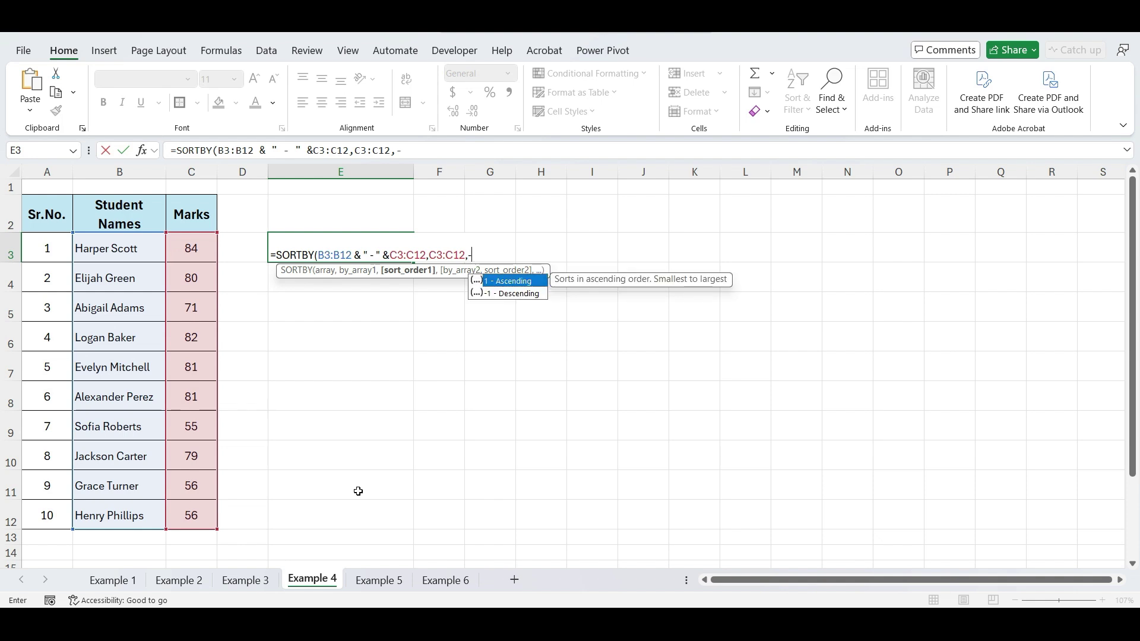
type("-1")
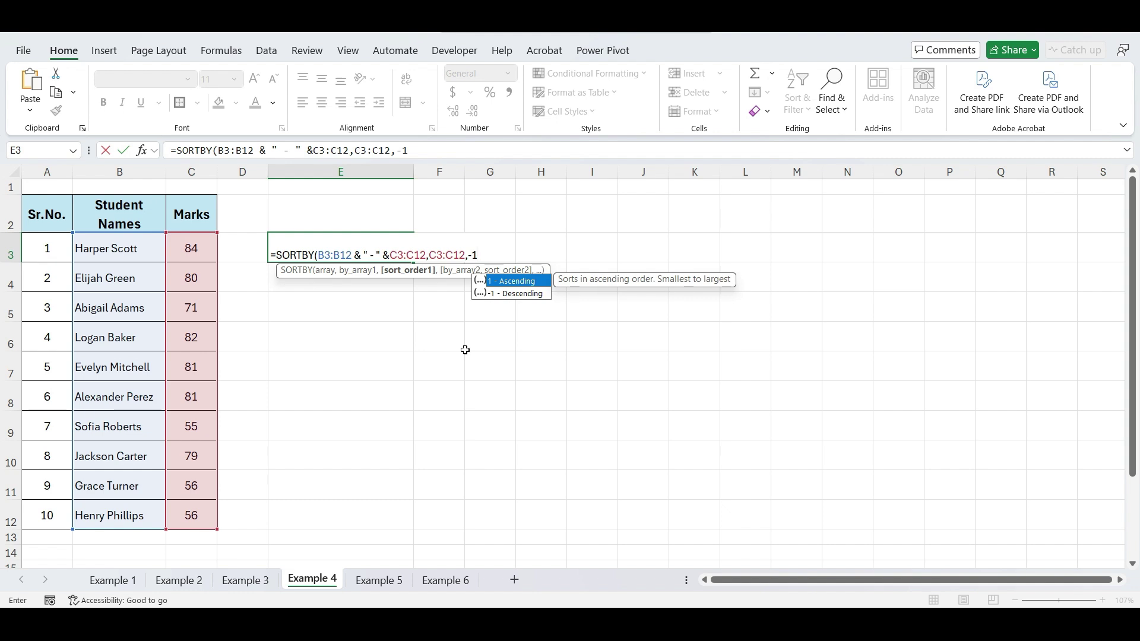
type(")")
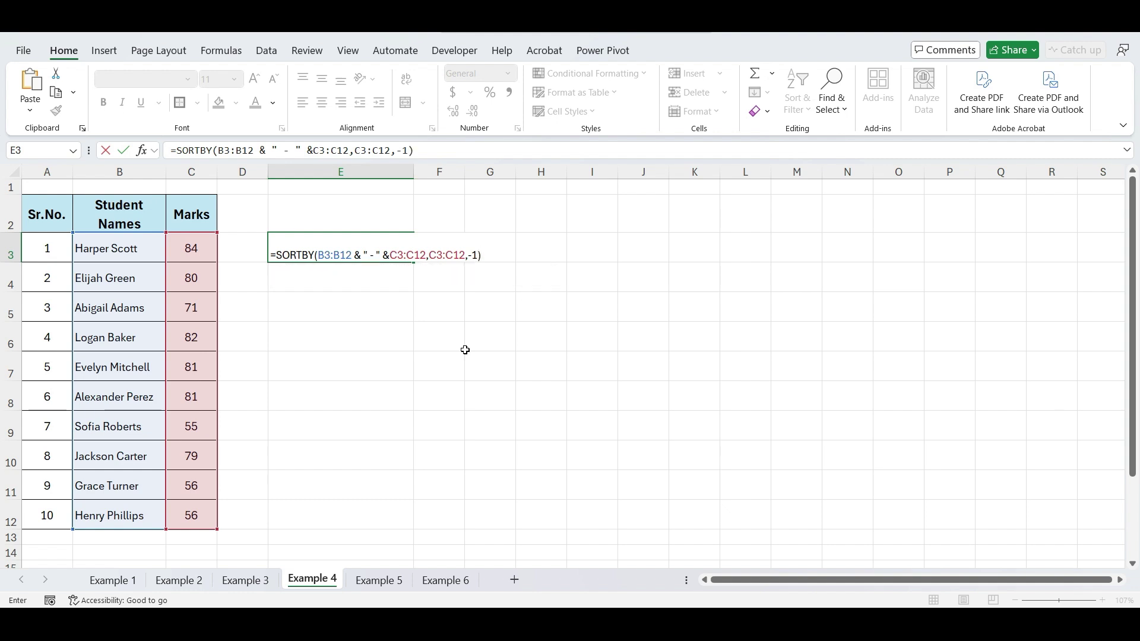
key("Return")
Step: Check the spilled name-mark results from 84 down to 55 in column E
left_click(465, 350)
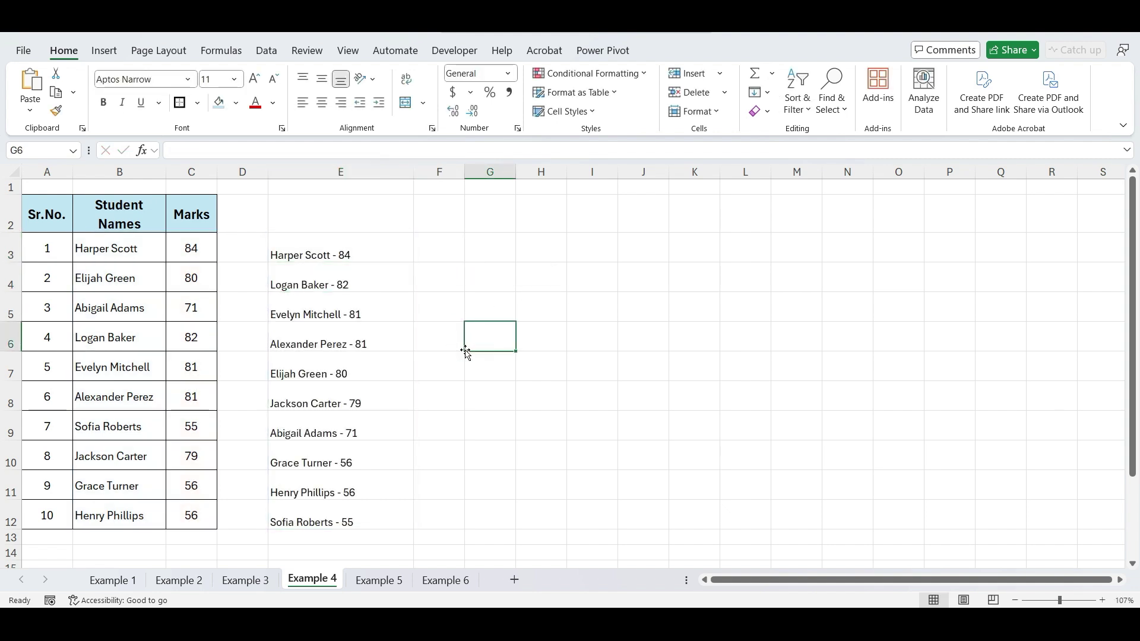
left_click(375, 244)
left_click(376, 274)
left_click(380, 302)
left_click(389, 337)
left_click(390, 374)
left_click(393, 404)
left_click(392, 421)
left_click(391, 459)
left_click(387, 491)
left_click(387, 511)
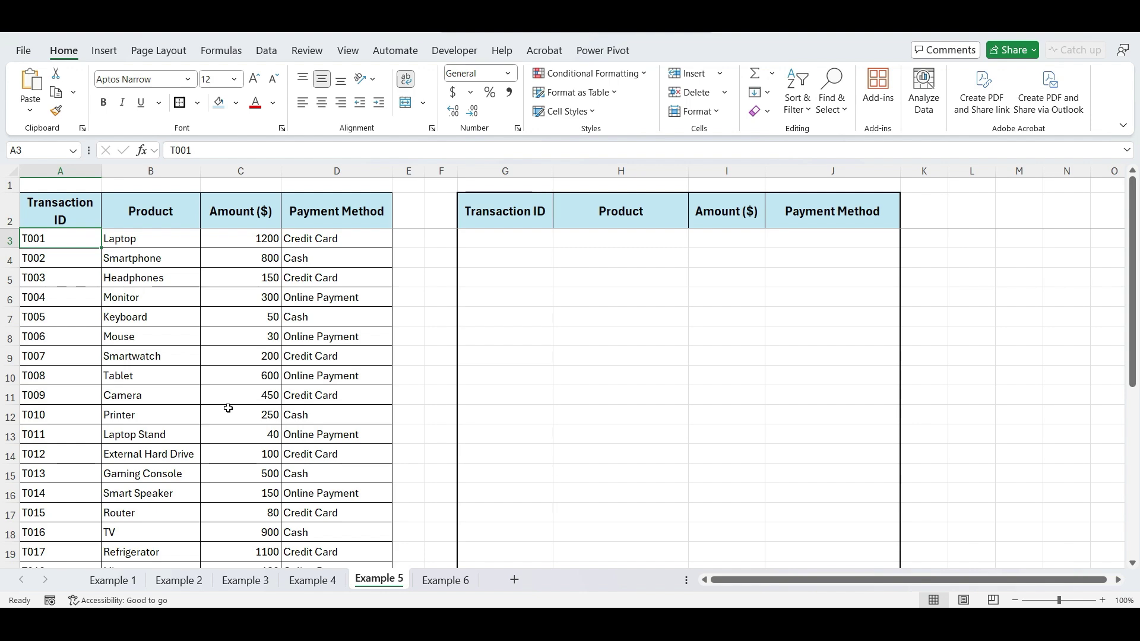
Step: Review the 30 transactions, selecting the Payment Method column and the first output cell
scroll(228, 408, "down", 6)
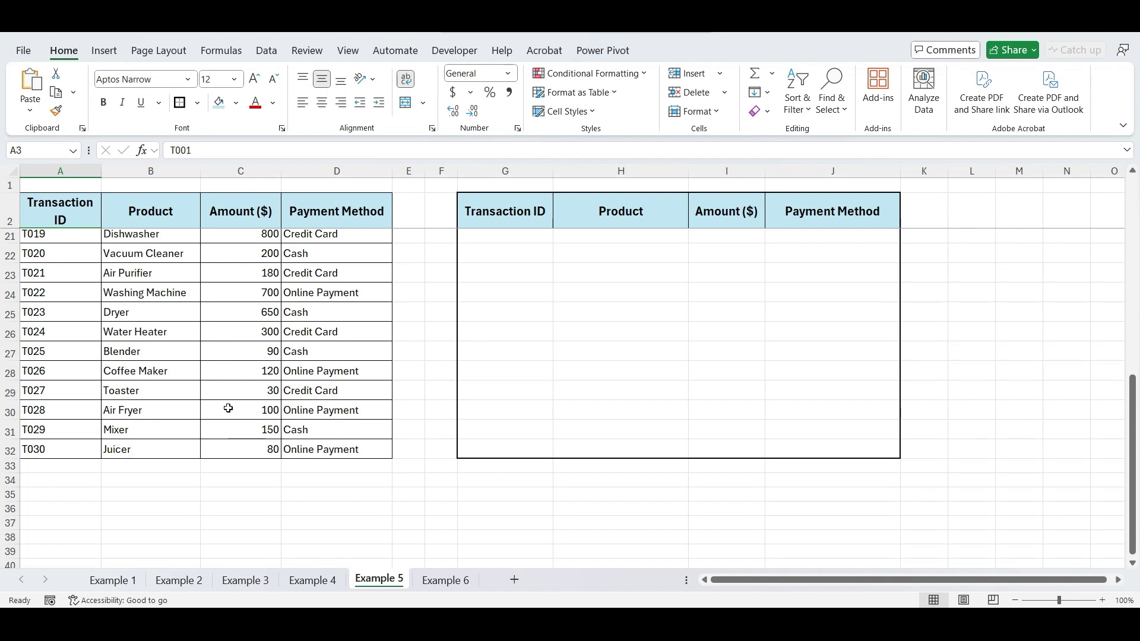
scroll(228, 408, "up", 6)
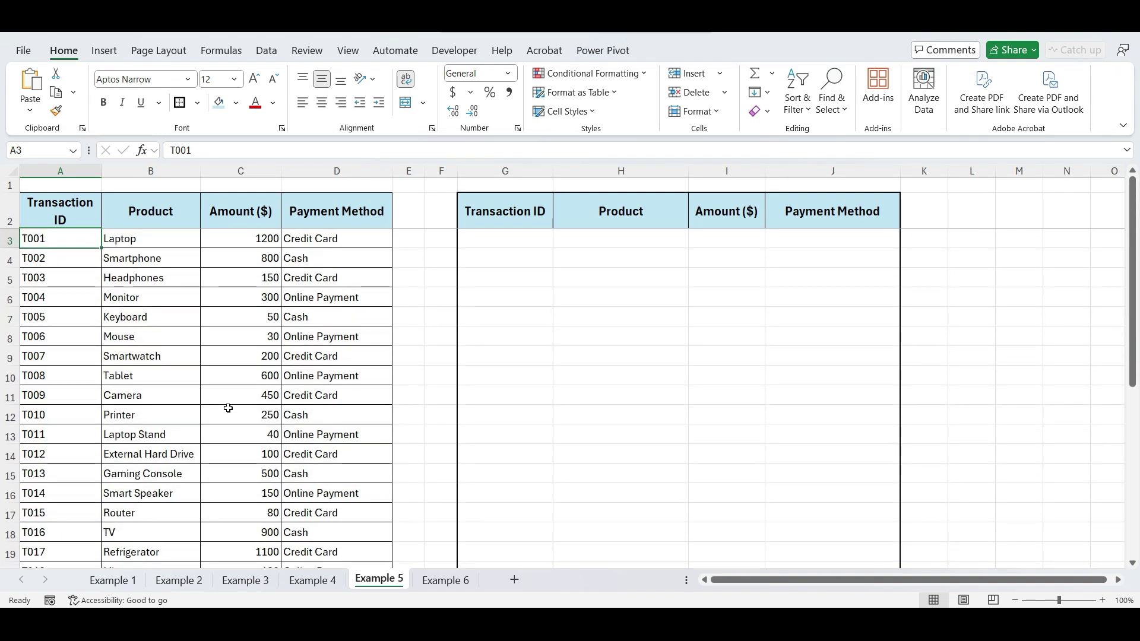
left_click(323, 169)
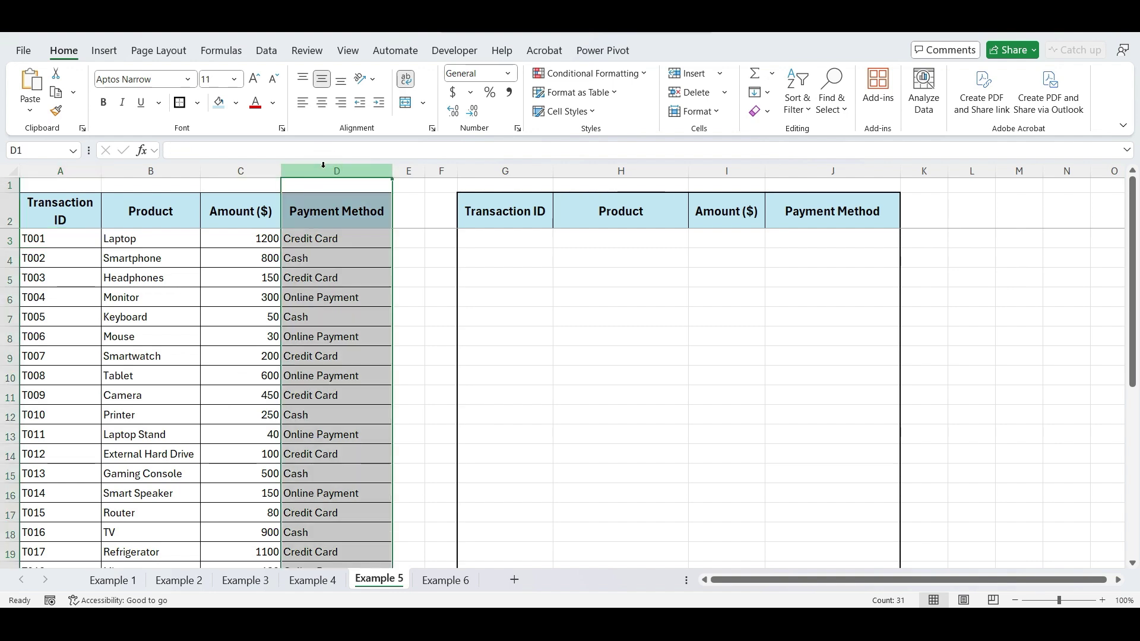
scroll(319, 443, "down", 3)
scroll(318, 444, "up", 2)
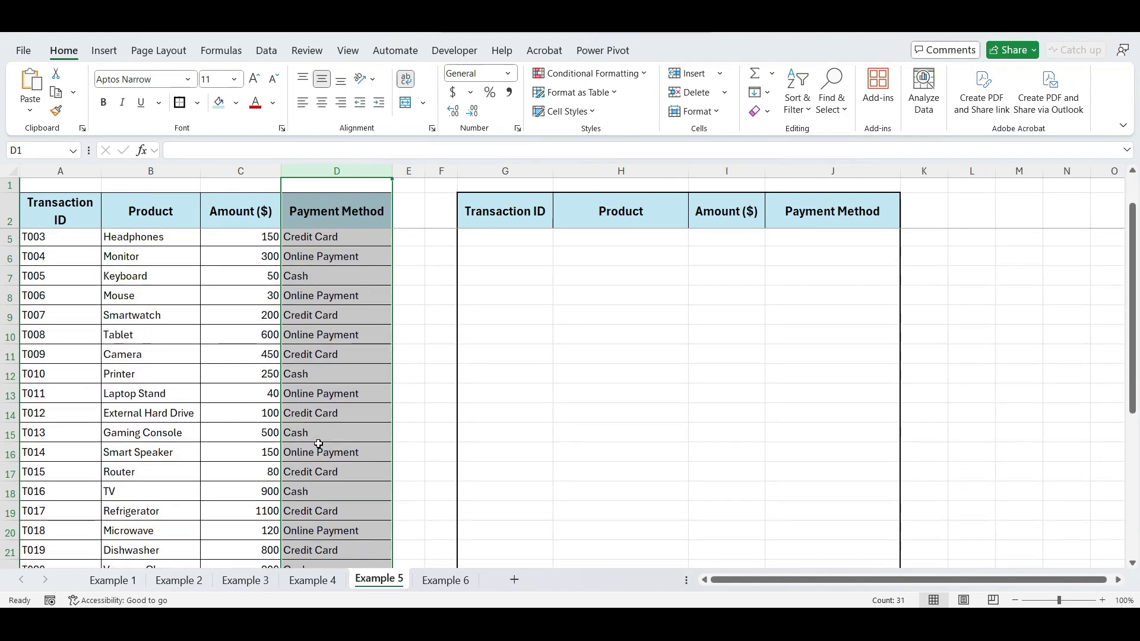
left_click(543, 223)
Step: In G3 enter =SORTBY(A3:D32,COUNTIF(D3:D32,D3:D32),-1) to sort by payment-method frequency
key("Down")
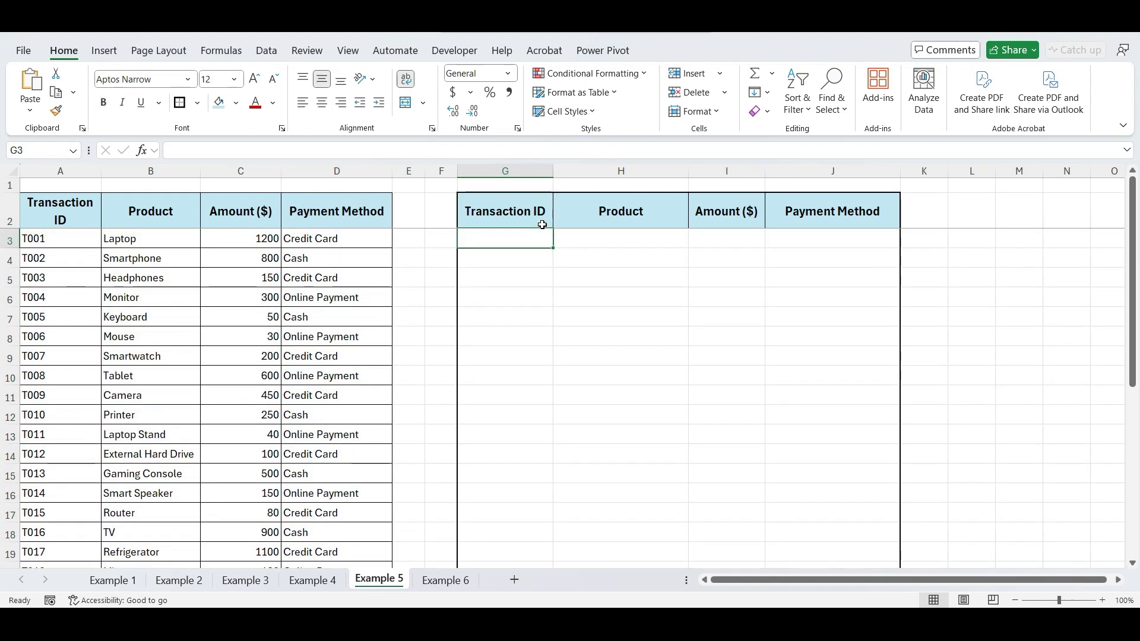
type("=SORT")
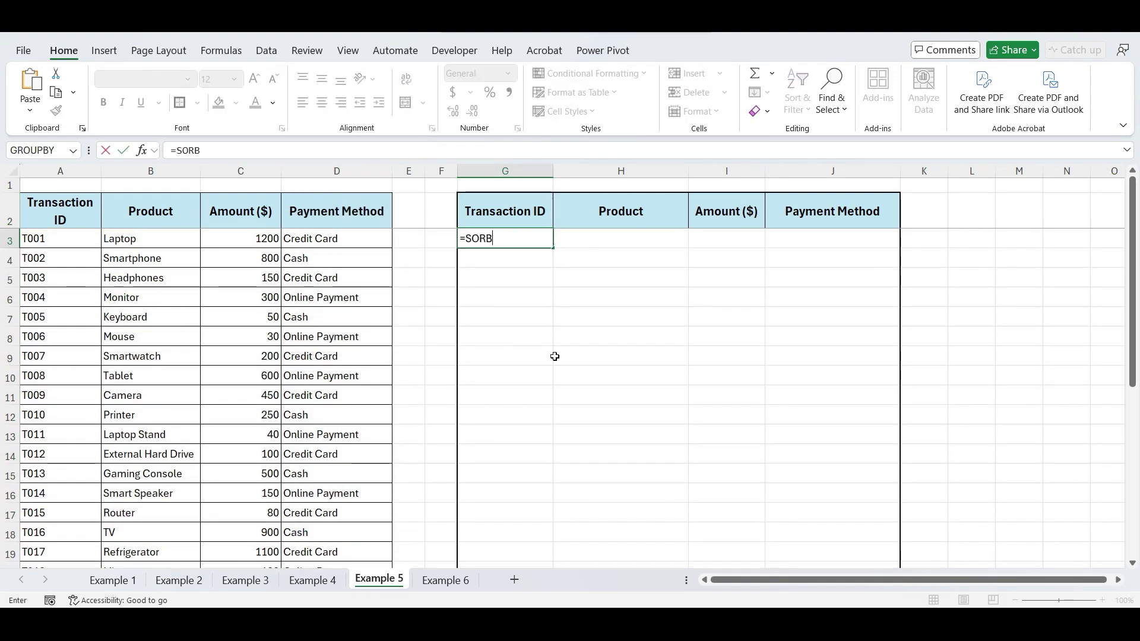
type("BY(")
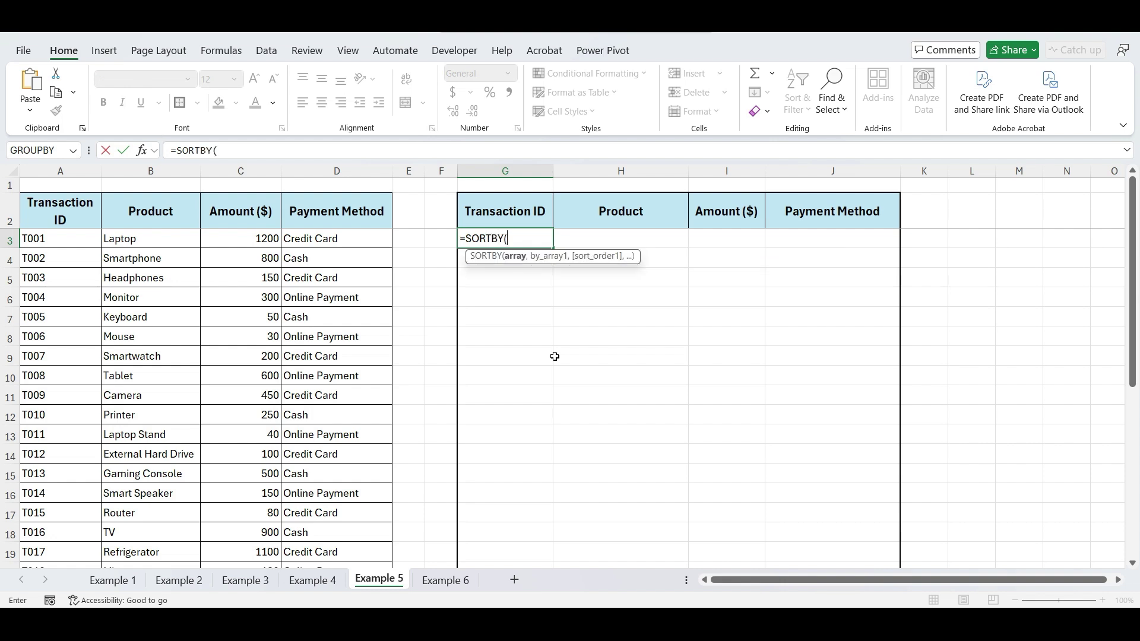
left_click(49, 234)
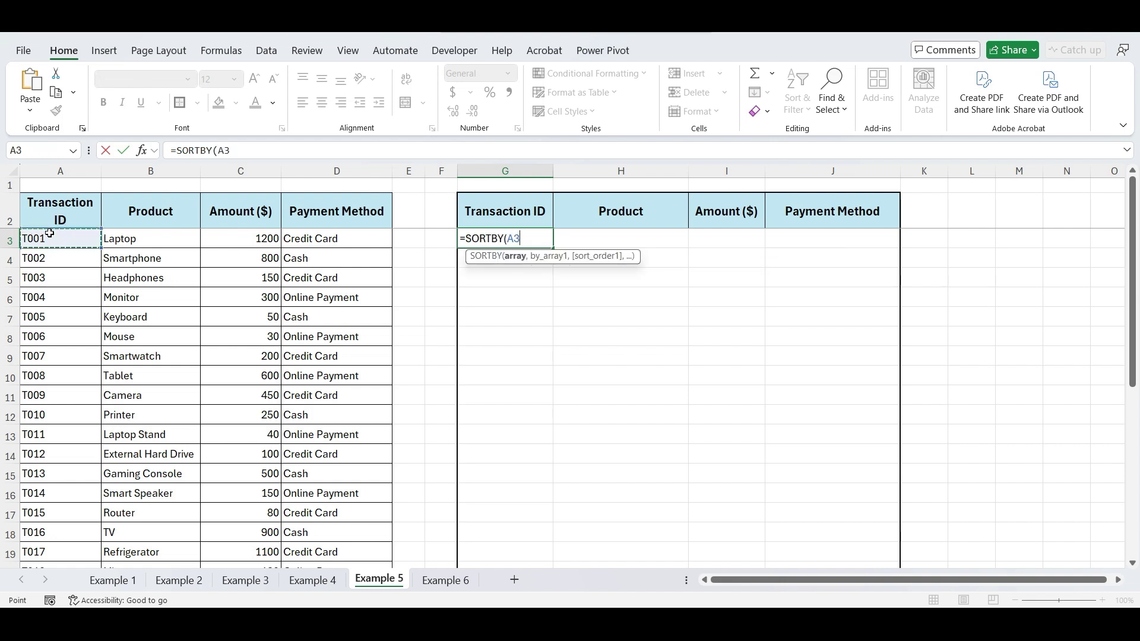
key("ctrl+shift+Right")
key("ctrl+shift+Down")
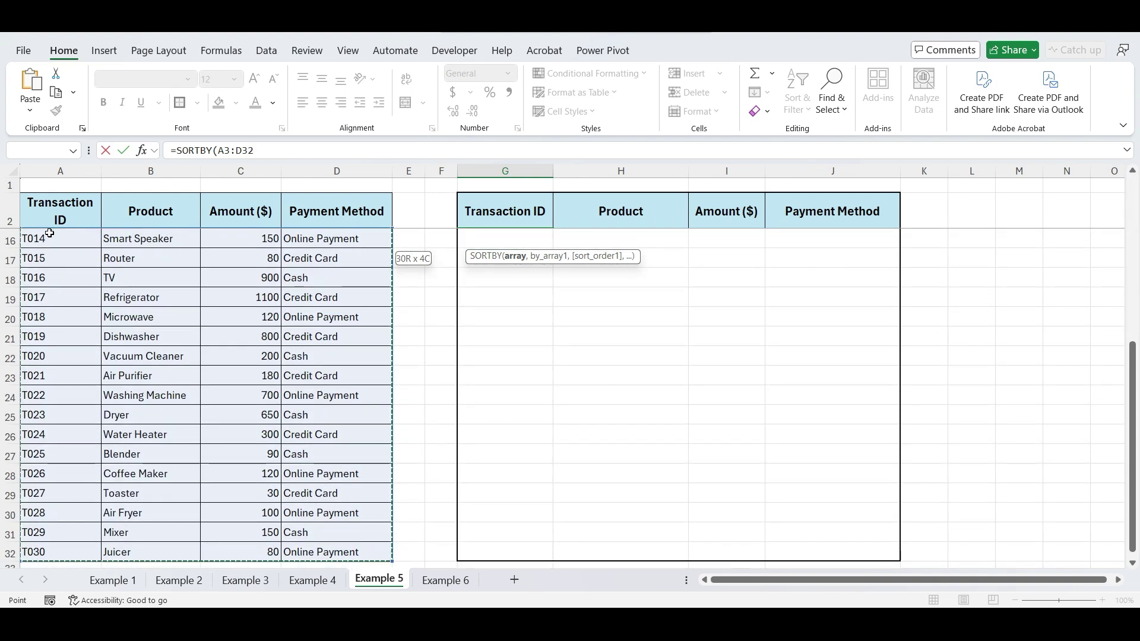
scroll(49, 233, "up", 5)
type(",")
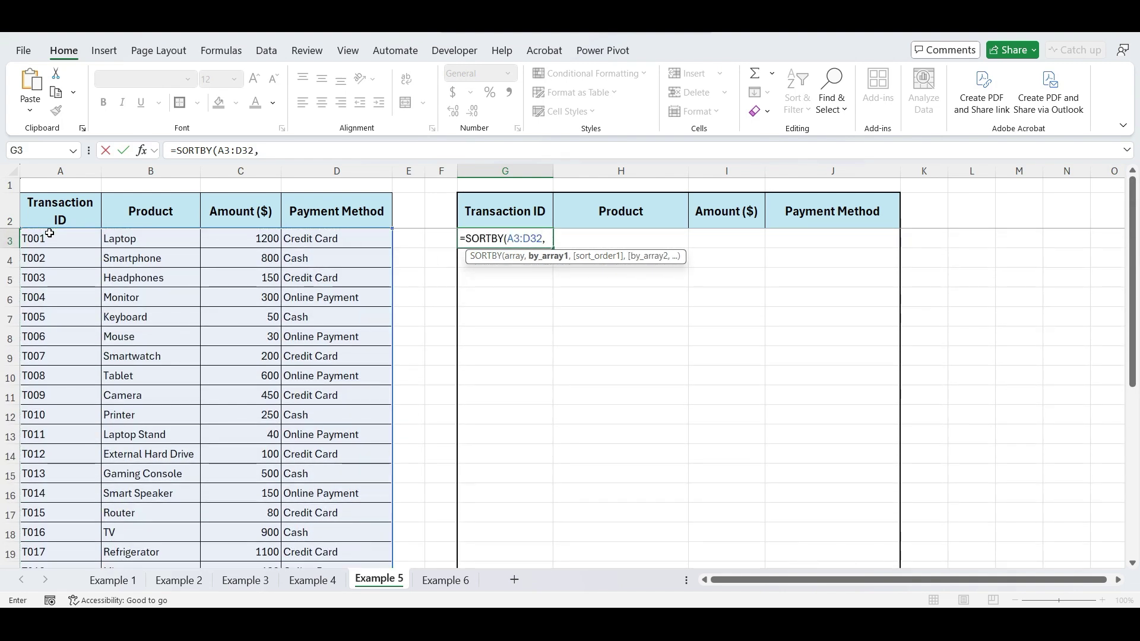
type("COUNTIF(")
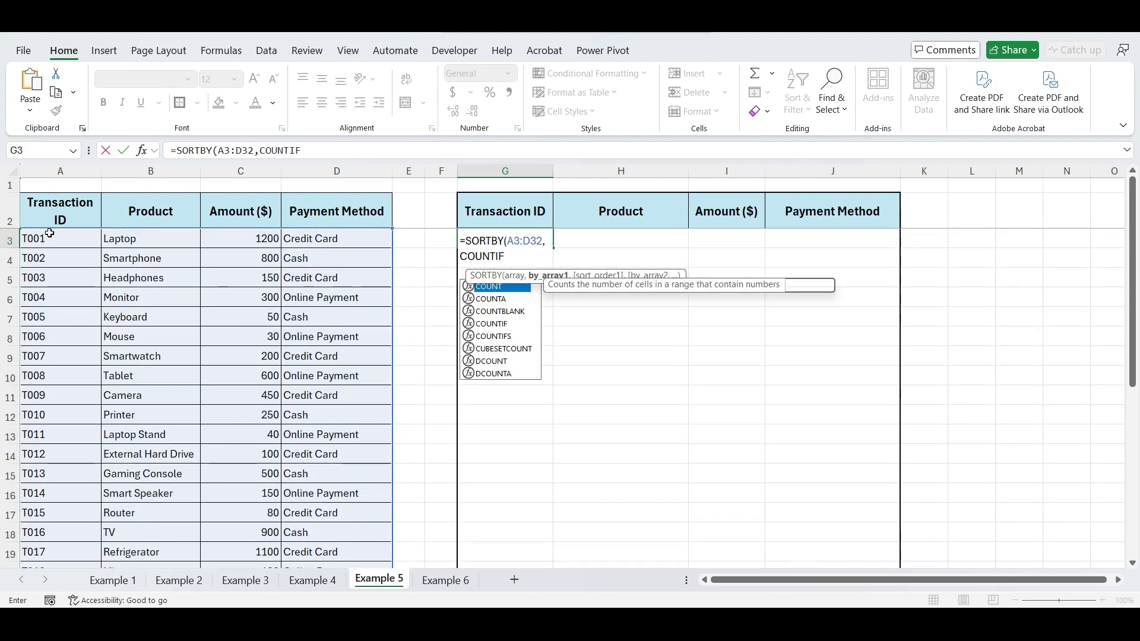
left_click(327, 244)
key("ctrl+shift+Down")
type(",")
scroll(327, 243, "up", 5)
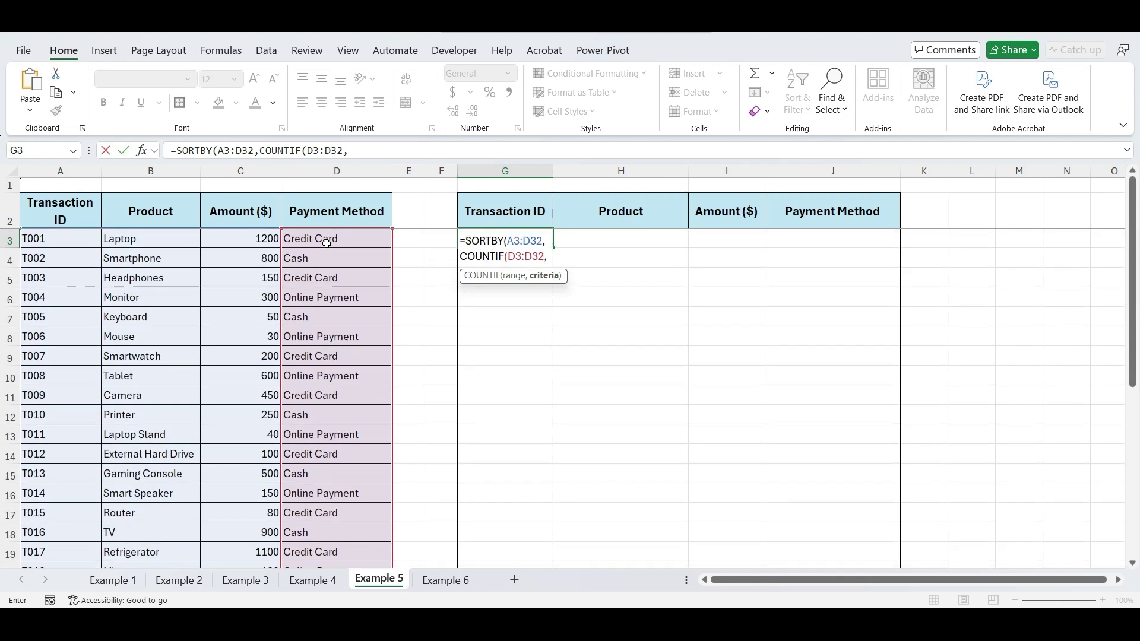
left_click(326, 244)
key("ctrl+shift+Down")
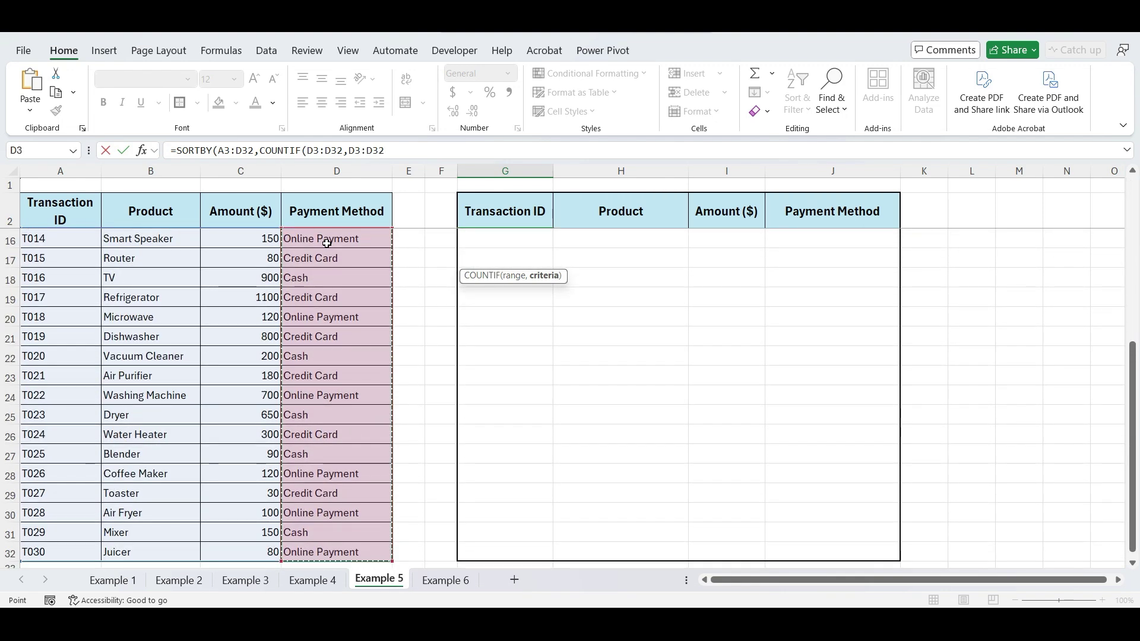
type(")")
scroll(326, 243, "up", 5)
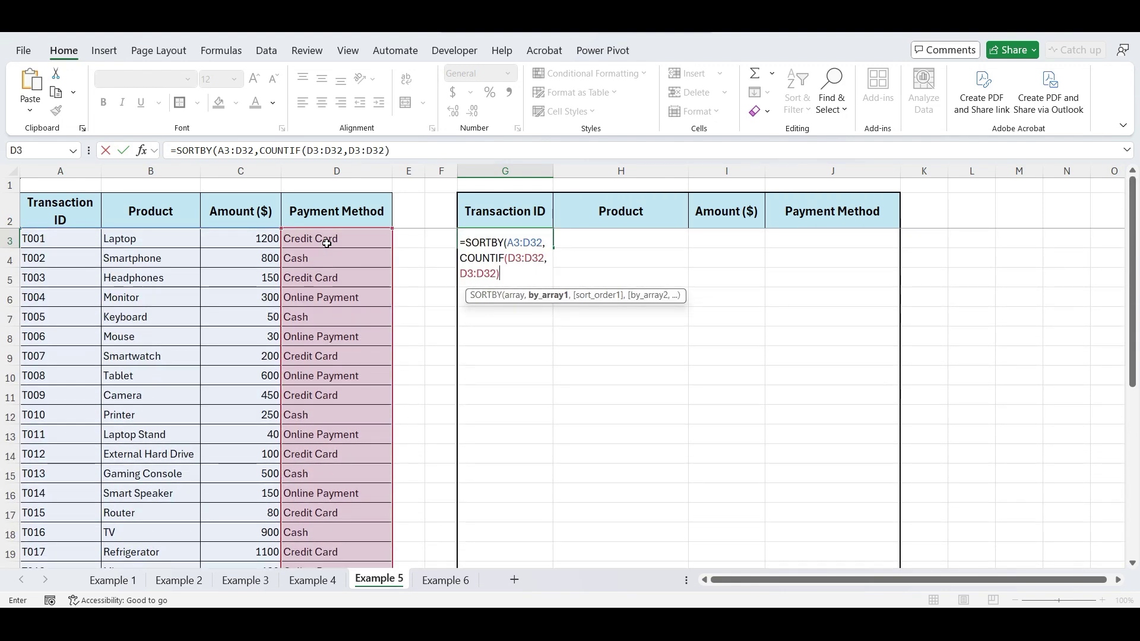
type(",-1")
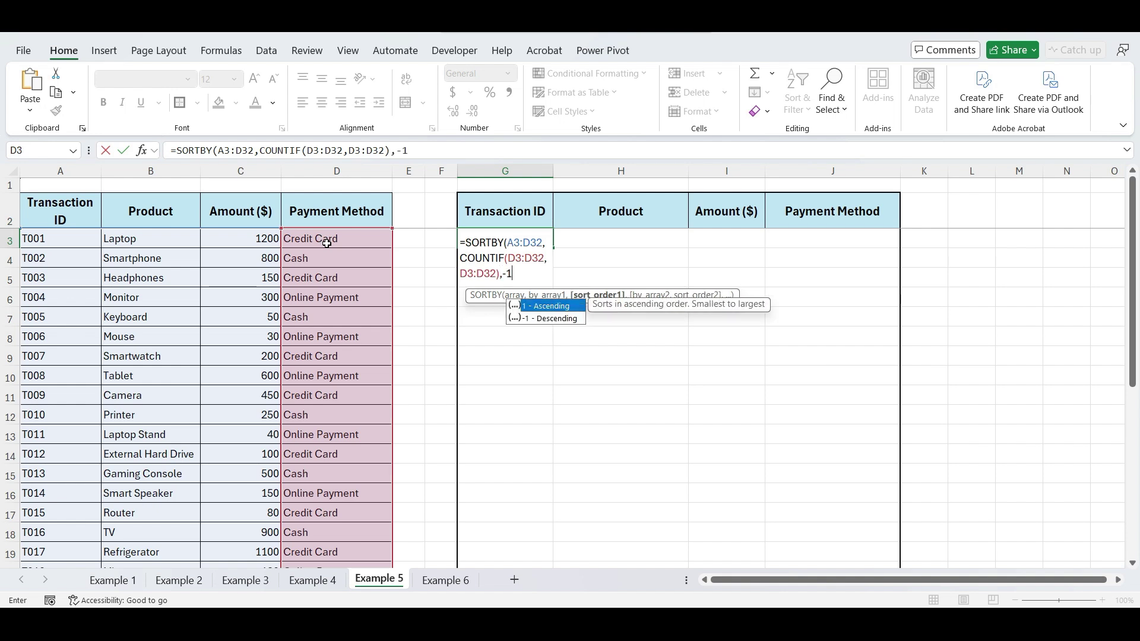
type(")")
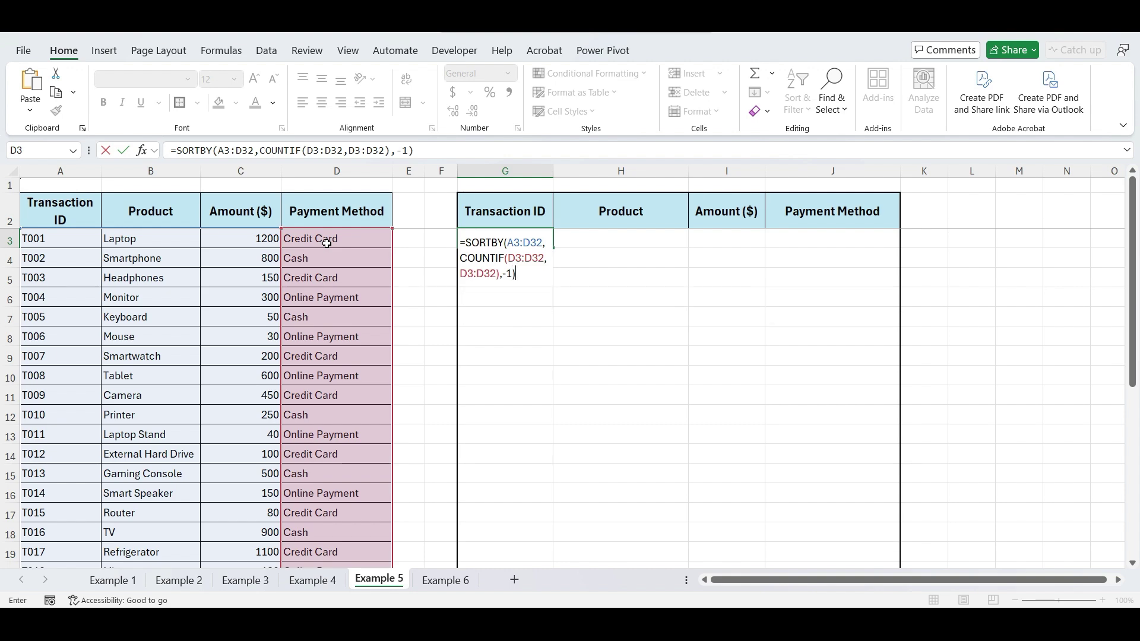
key("Return")
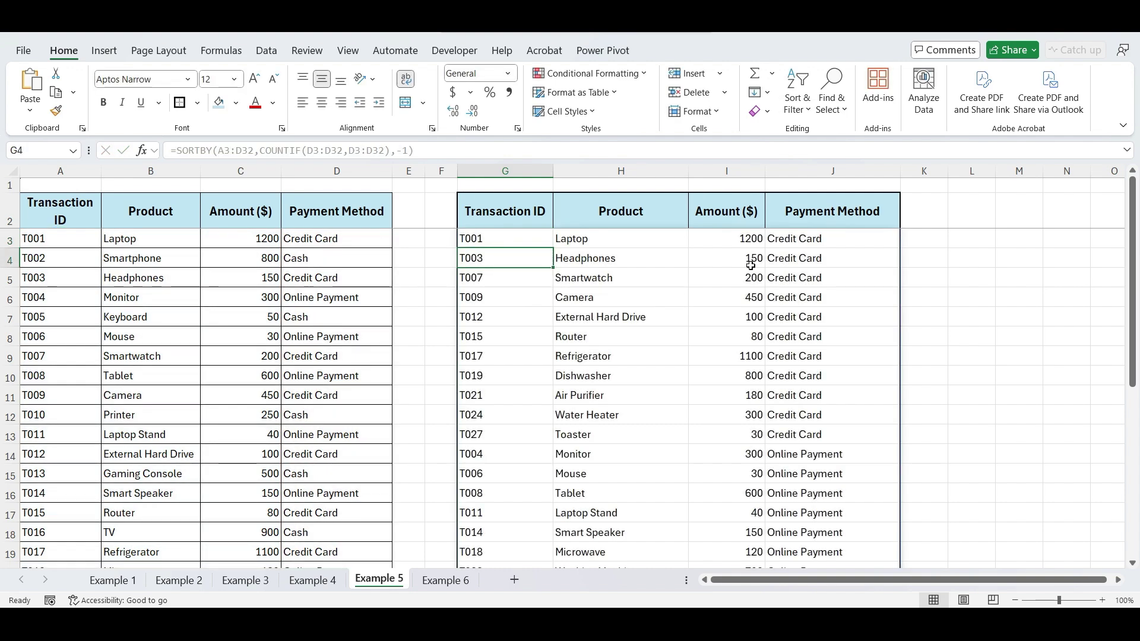
Step: Mark the Credit Card, Online Payment and Cash groups in the sorted output
scroll(877, 310, "down", 5)
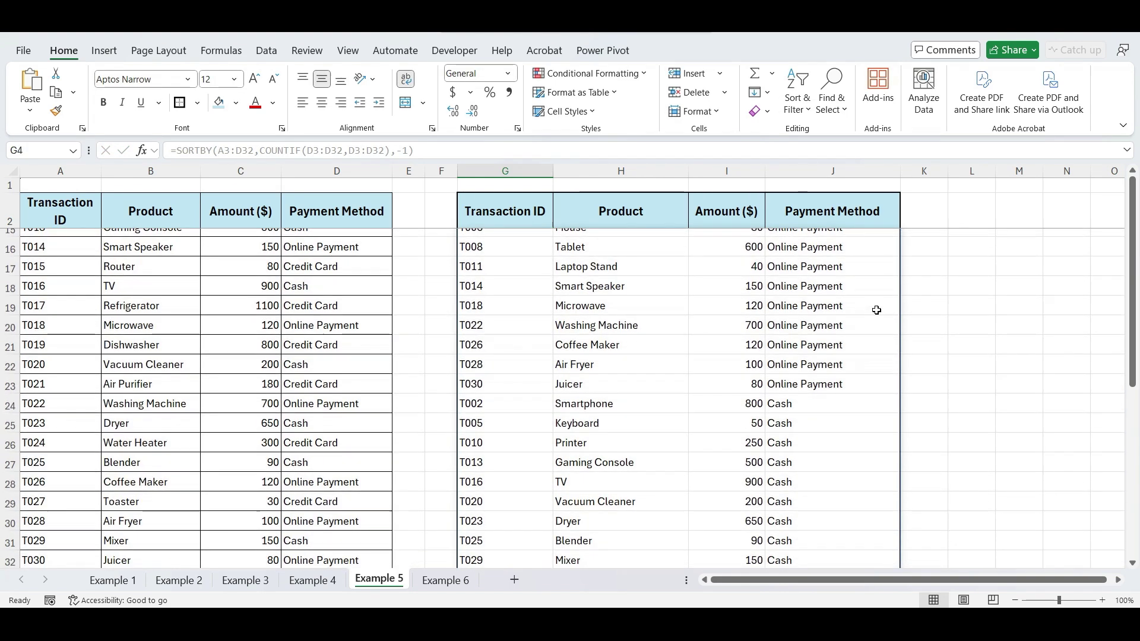
scroll(876, 310, "up", 4)
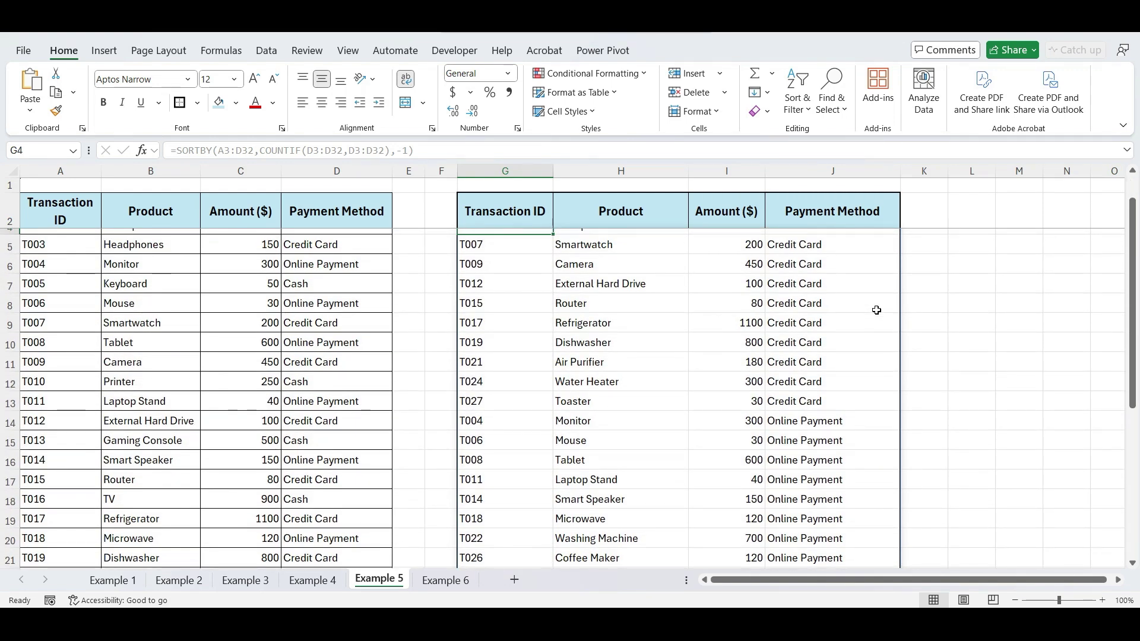
scroll(876, 310, "up", 1)
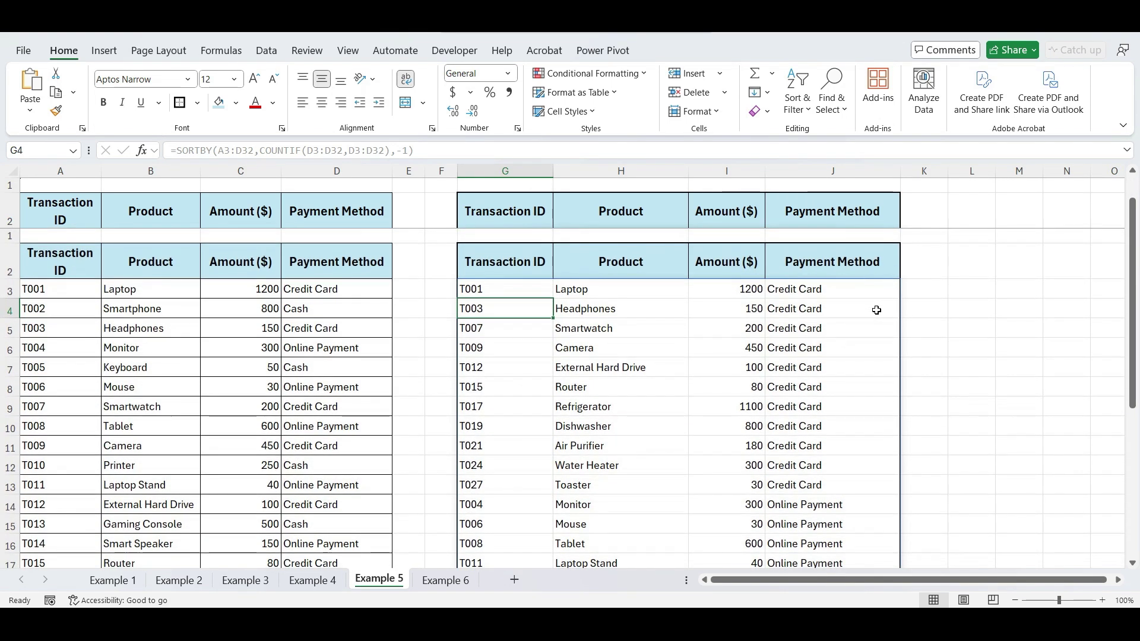
left_click_drag(835, 238, 833, 429)
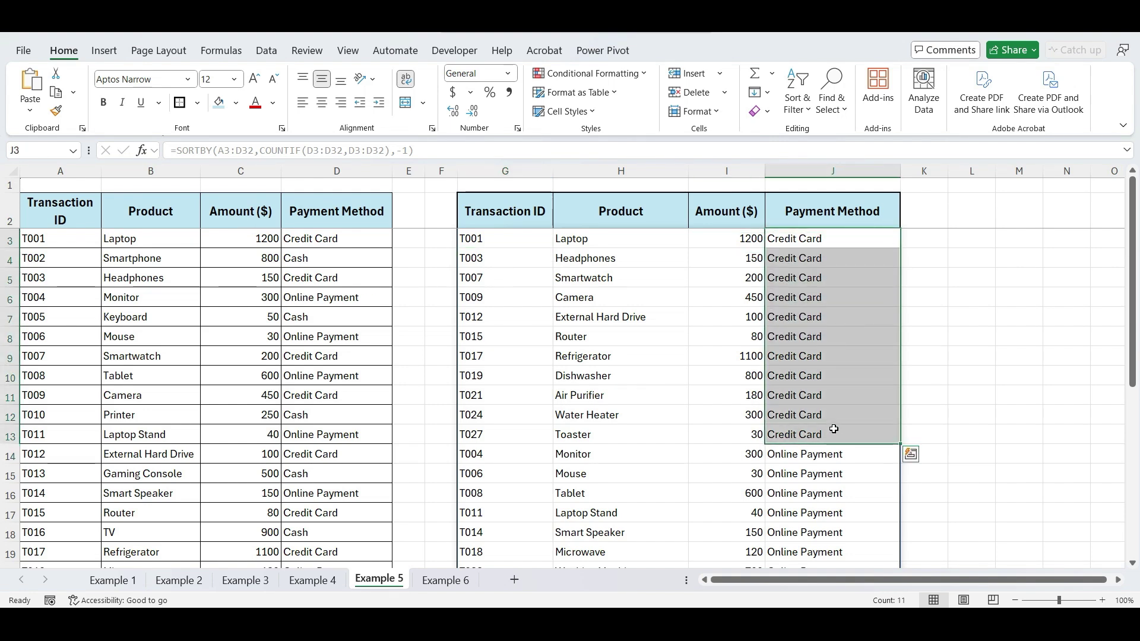
scroll(834, 428, "down", 3)
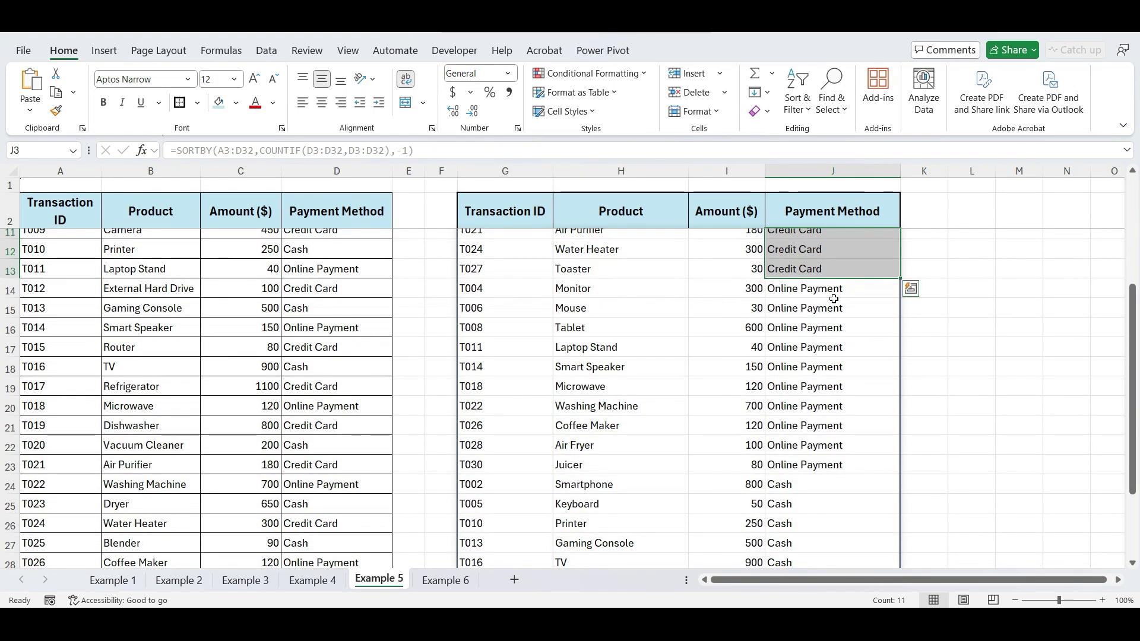
left_click_drag(834, 288, 839, 472)
scroll(837, 475, "down", 3)
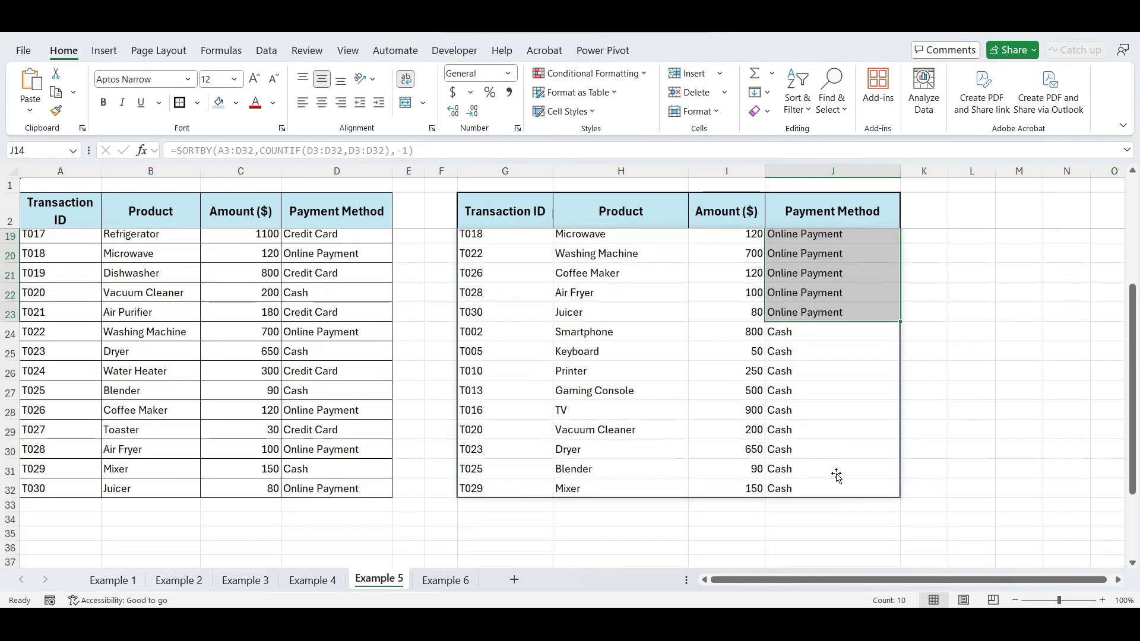
left_click_drag(809, 328, 817, 488)
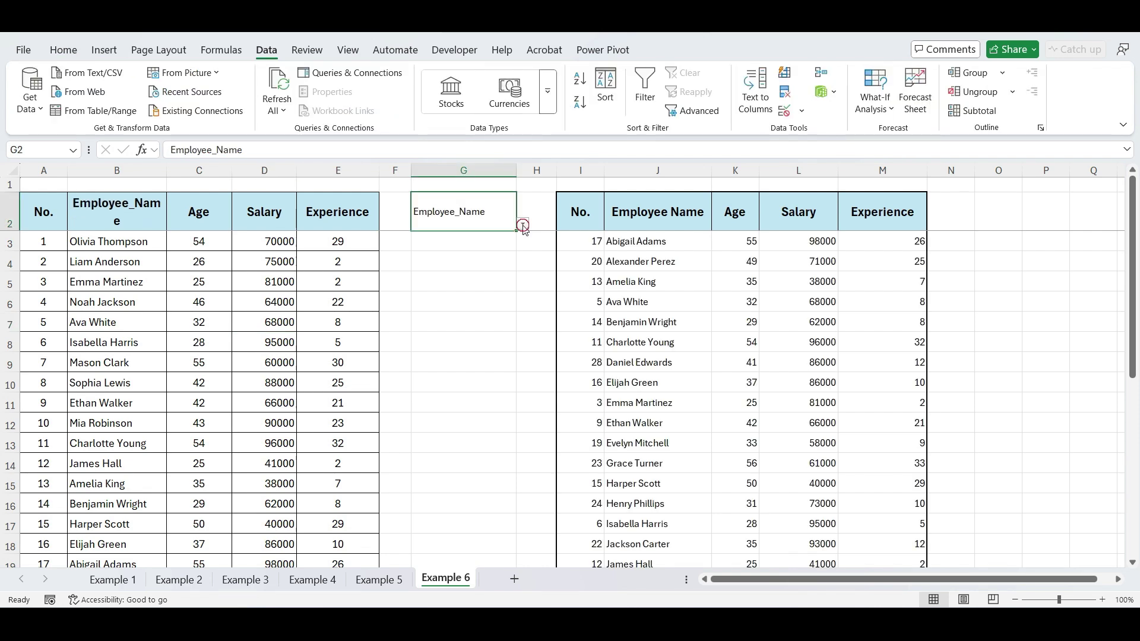
Step: Switch G2's sort column to Salary, then to Age
left_click(522, 224)
left_click(484, 277)
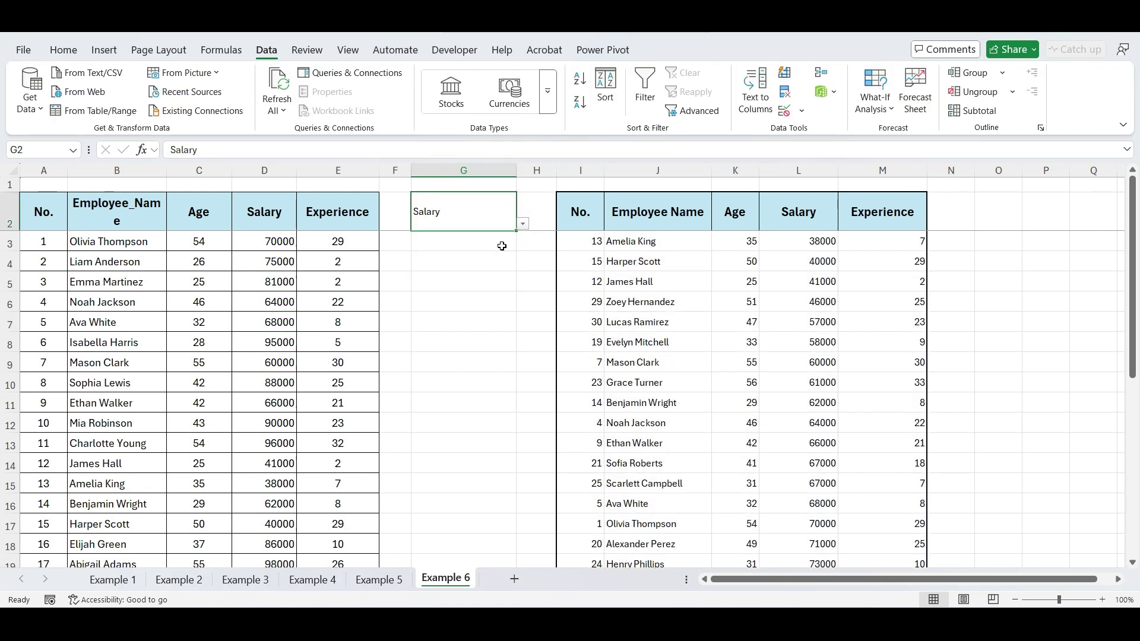
left_click(523, 223)
left_click(485, 266)
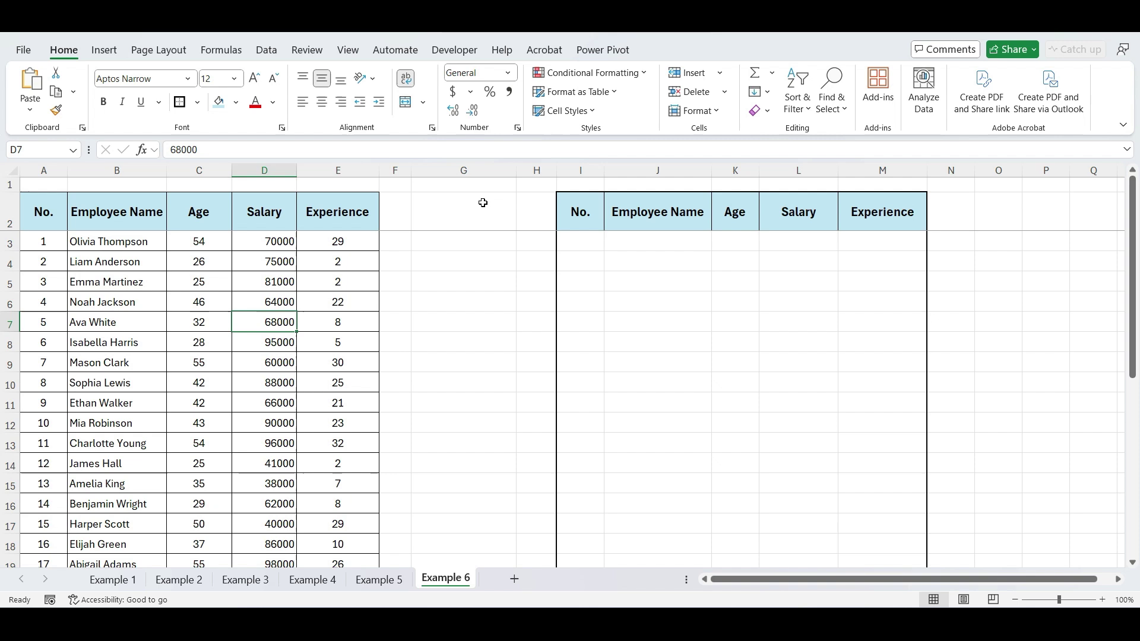
Step: Create defined names for the employee table columns from its top row
key("ctrl+a")
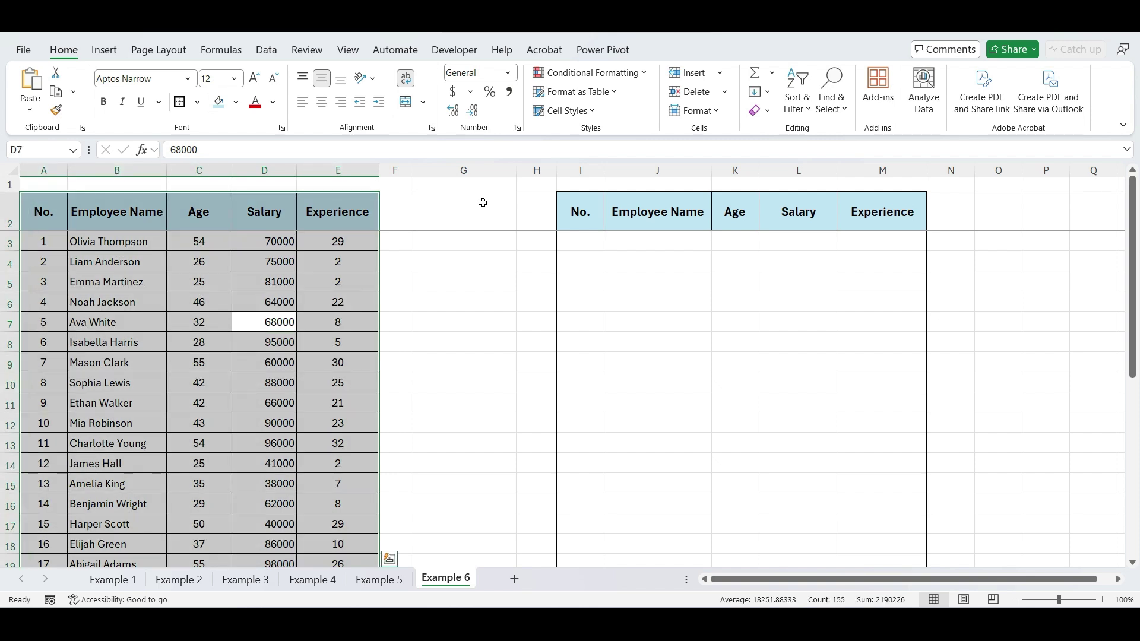
left_click(228, 52)
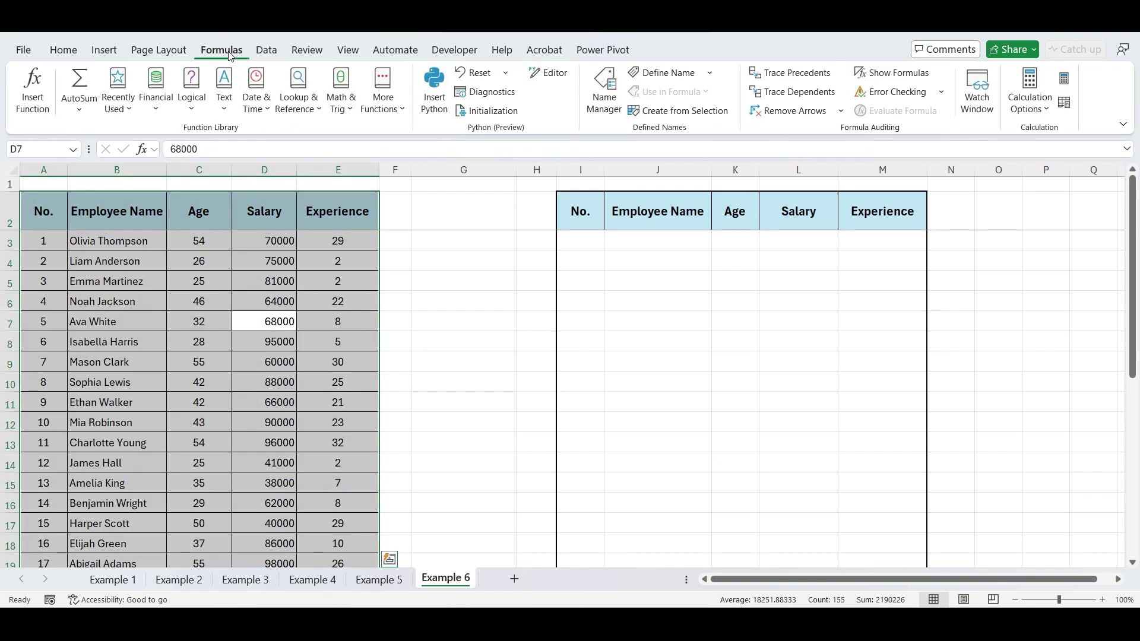
left_click(666, 113)
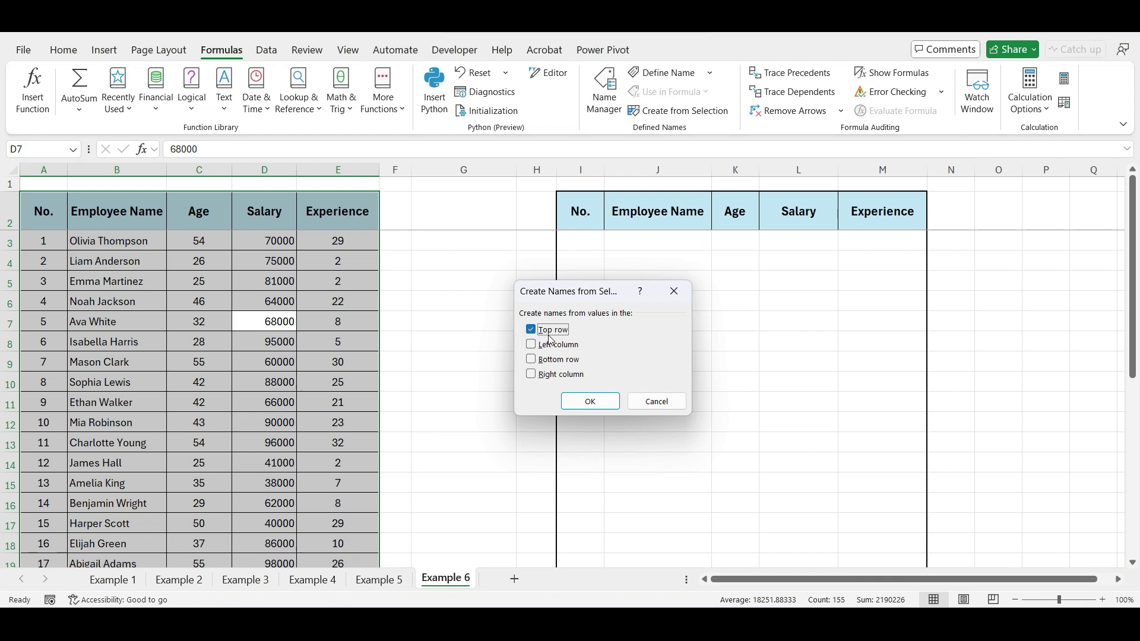
left_click(579, 402)
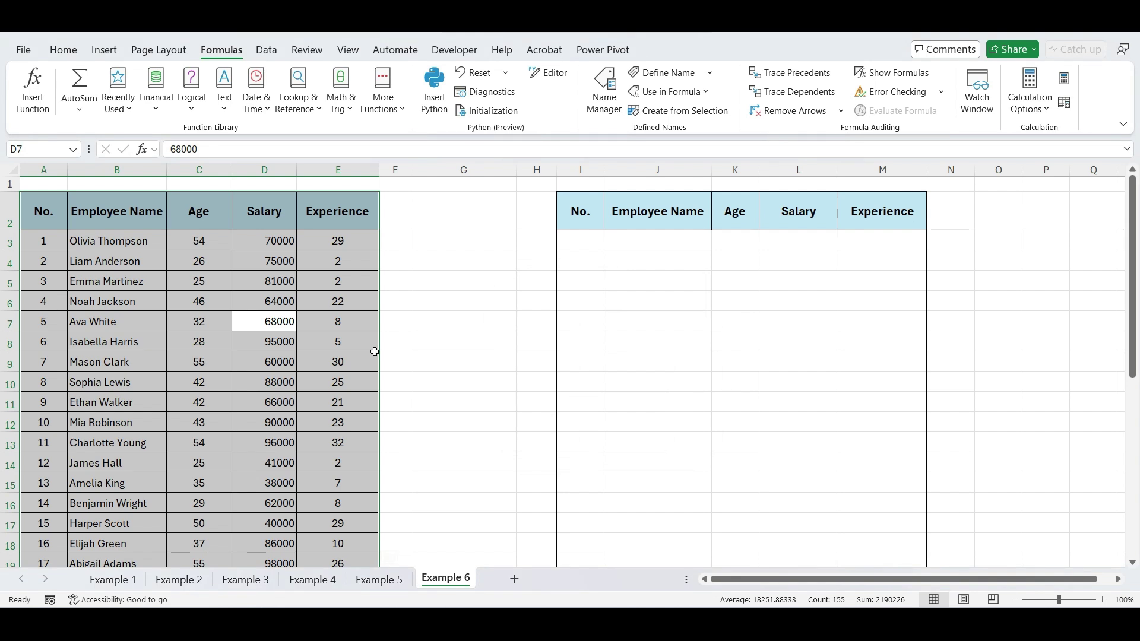
Step: Check the Employee_Name defined range from the Name Box list
left_click(176, 295)
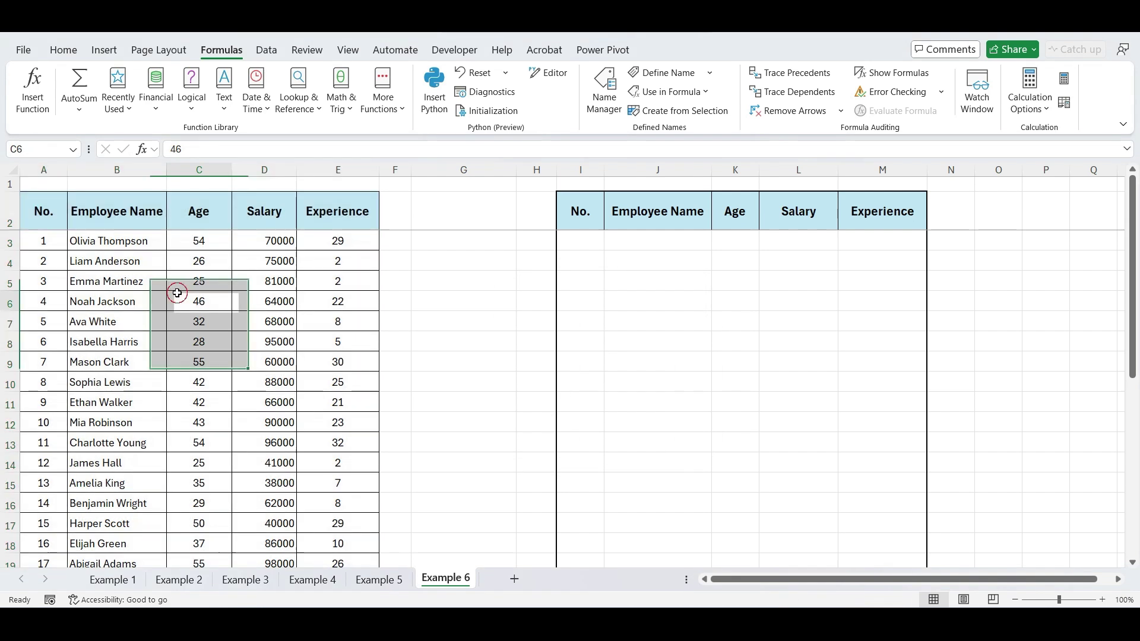
left_click(73, 149)
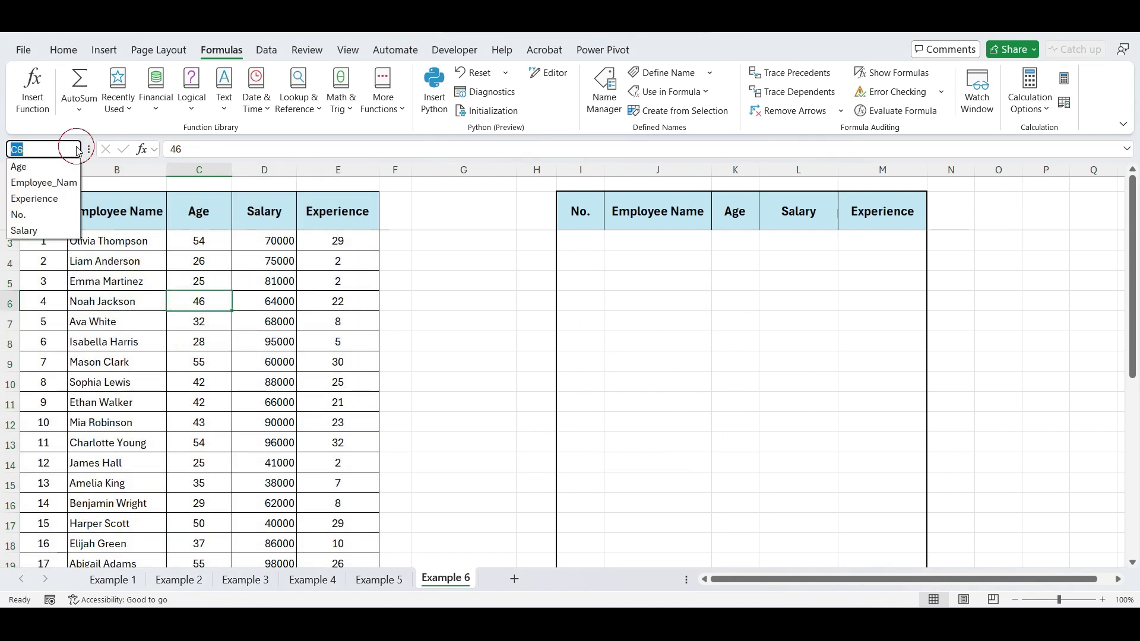
left_click(66, 183)
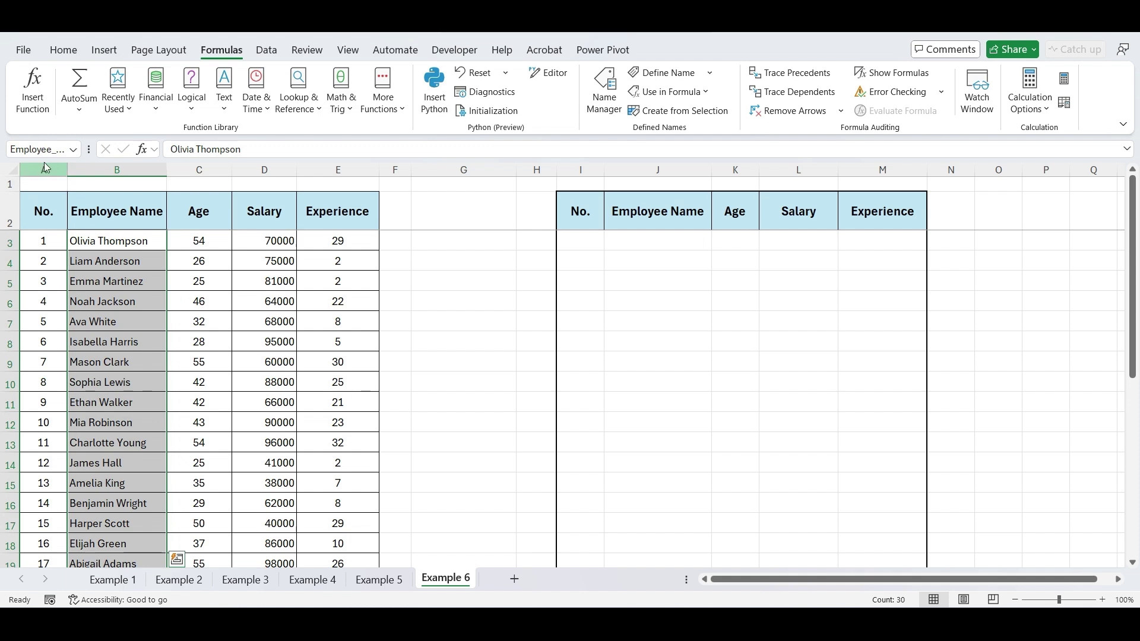
left_click(128, 239)
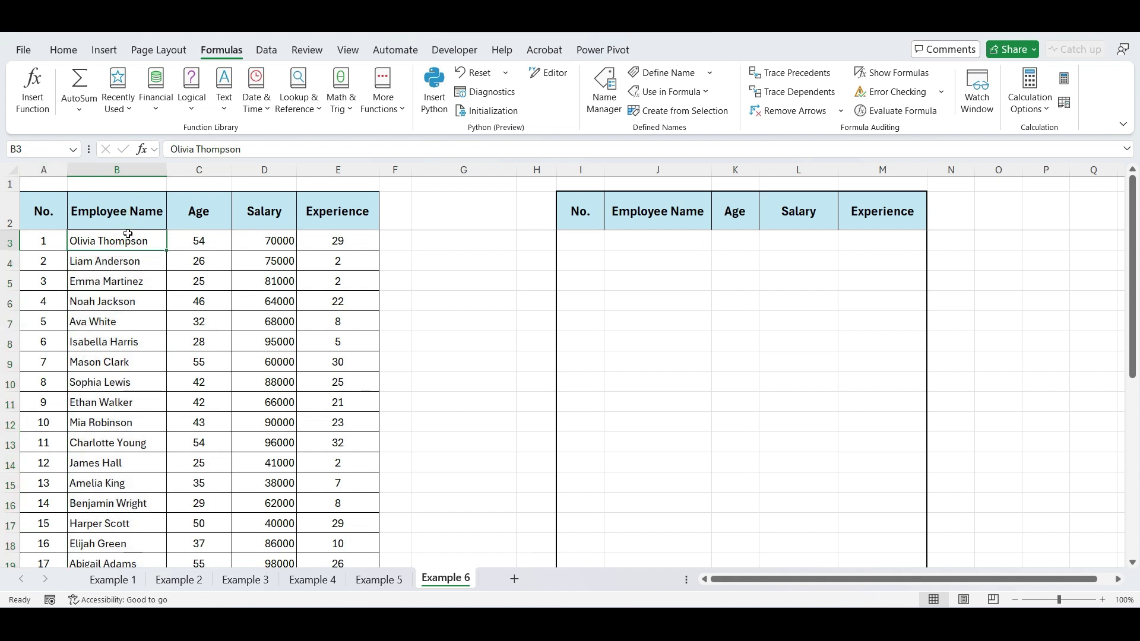
Step: Rename the B2 header to Employee_Name to match its defined name
double_click(135, 214)
key("BackSpace")
type("_")
key("Return")
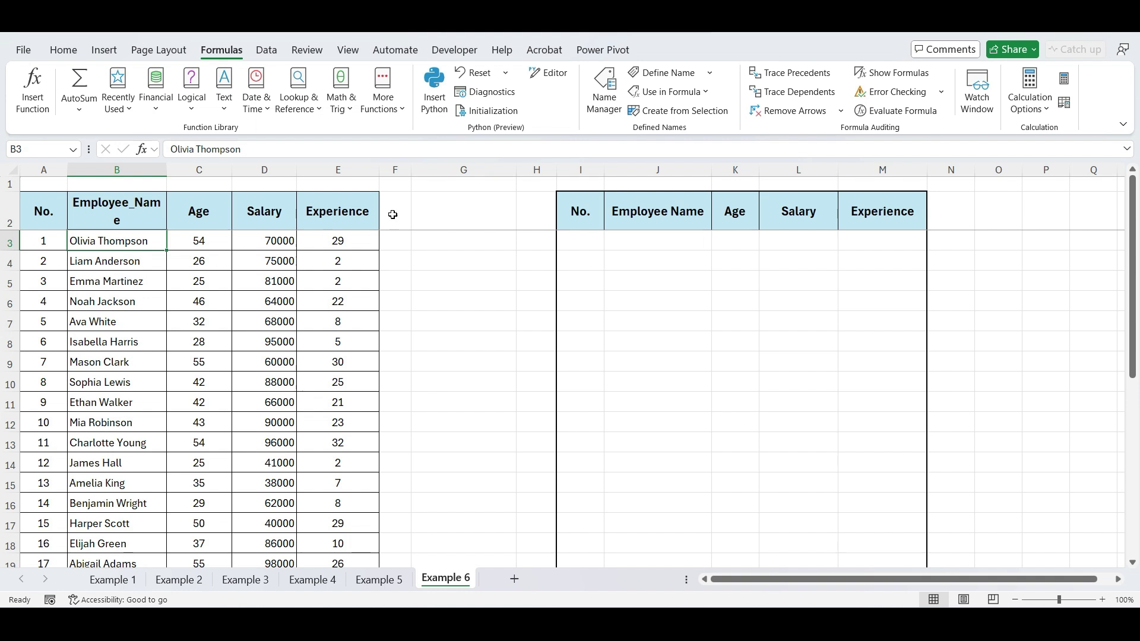
Step: Give G2 a List validation sourced from headers A2:E2 and set it to Employee_Name
left_click(450, 223)
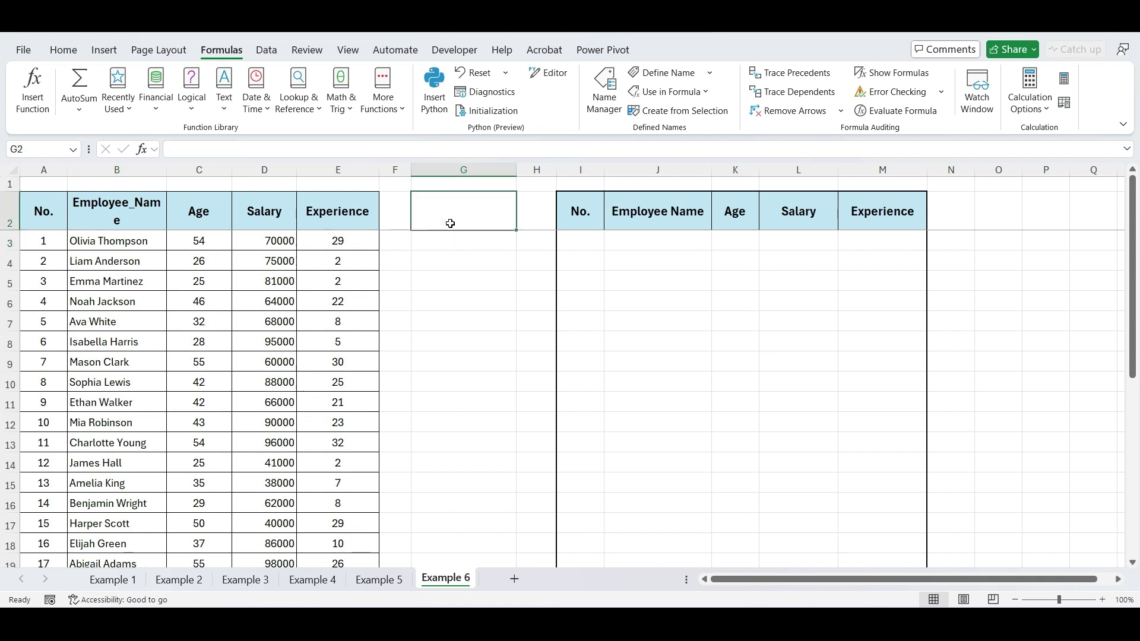
left_click(268, 51)
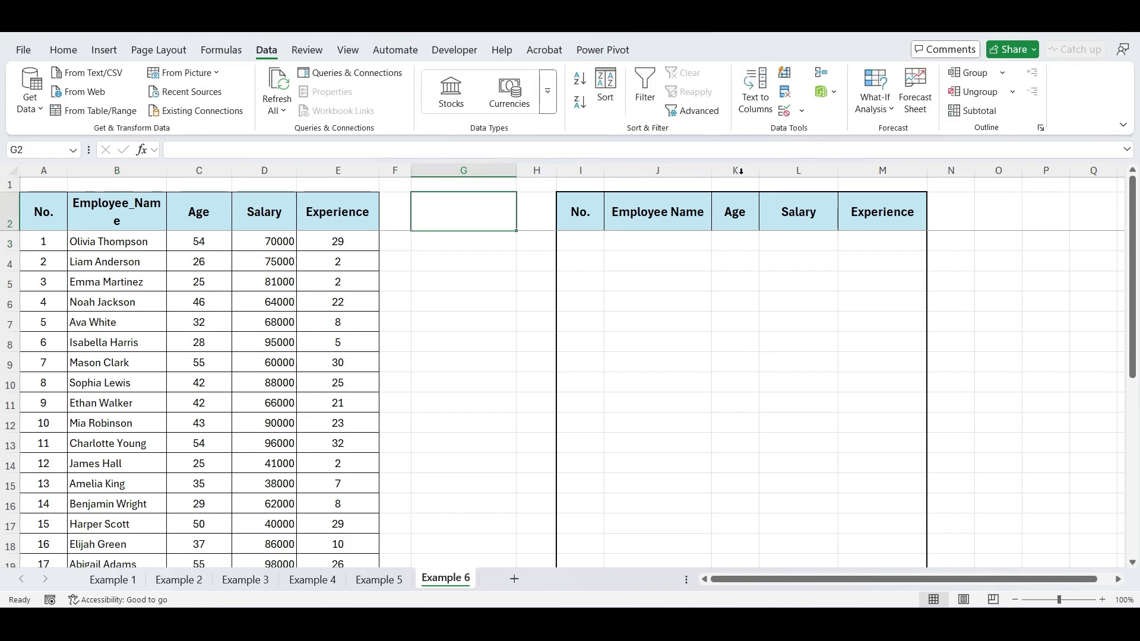
left_click(786, 111)
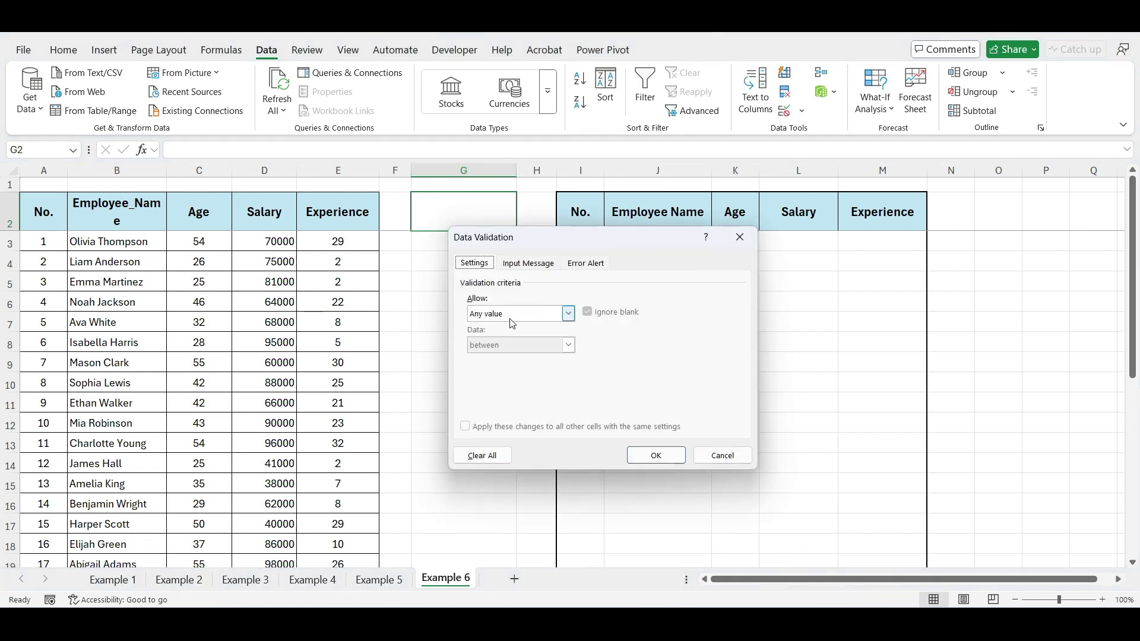
left_click(568, 313)
left_click(492, 358)
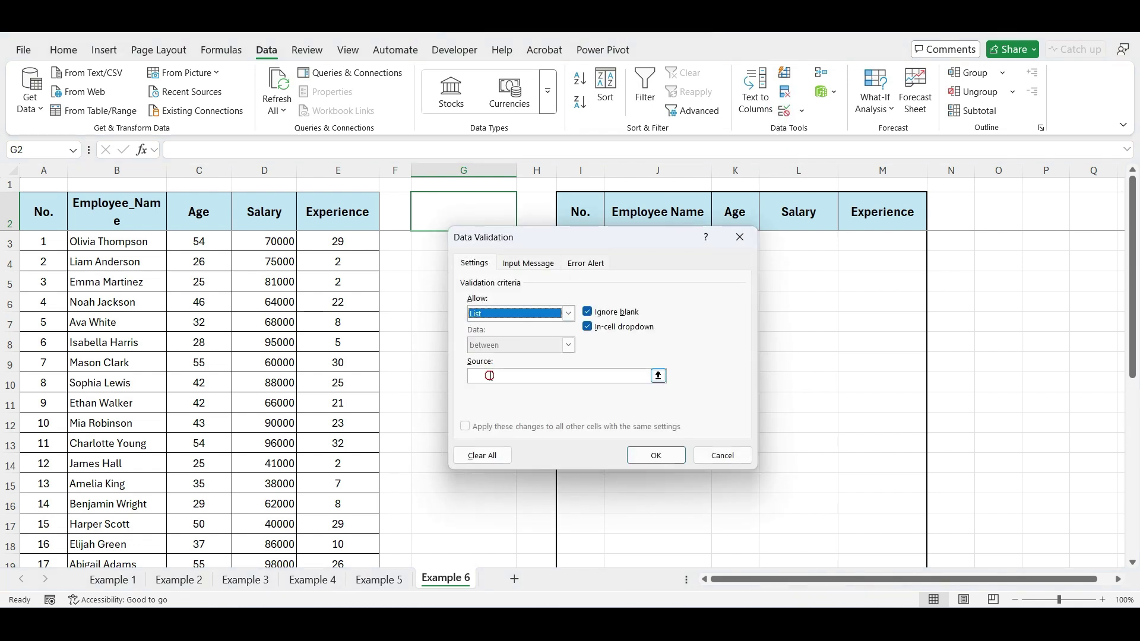
left_click_drag(43, 214, 335, 212)
left_click(650, 460)
left_click(524, 225)
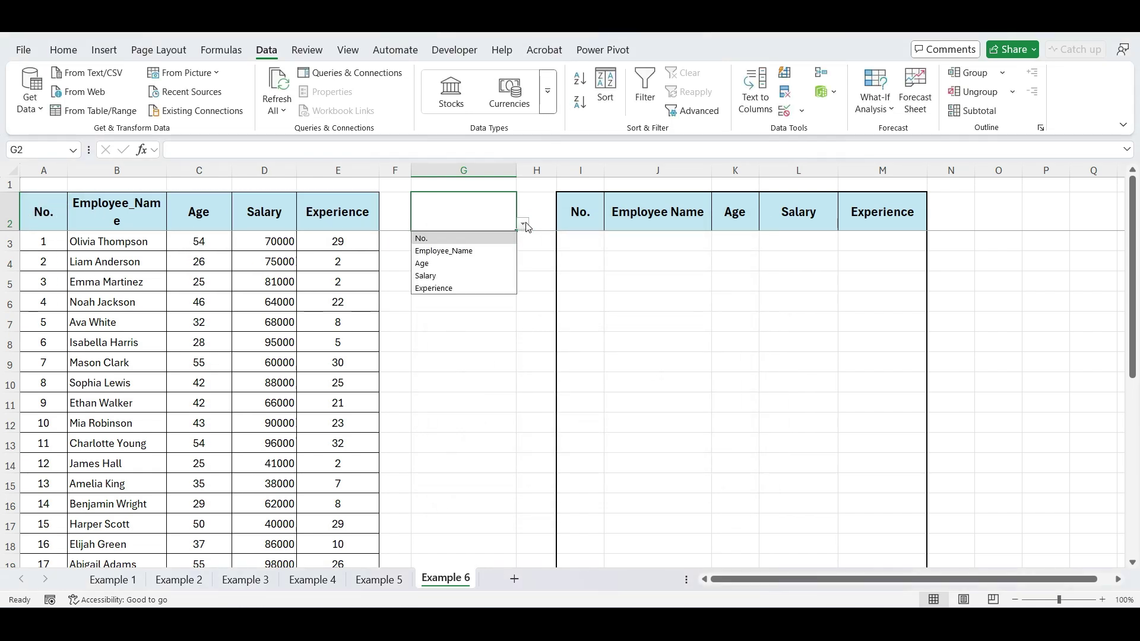
left_click(492, 250)
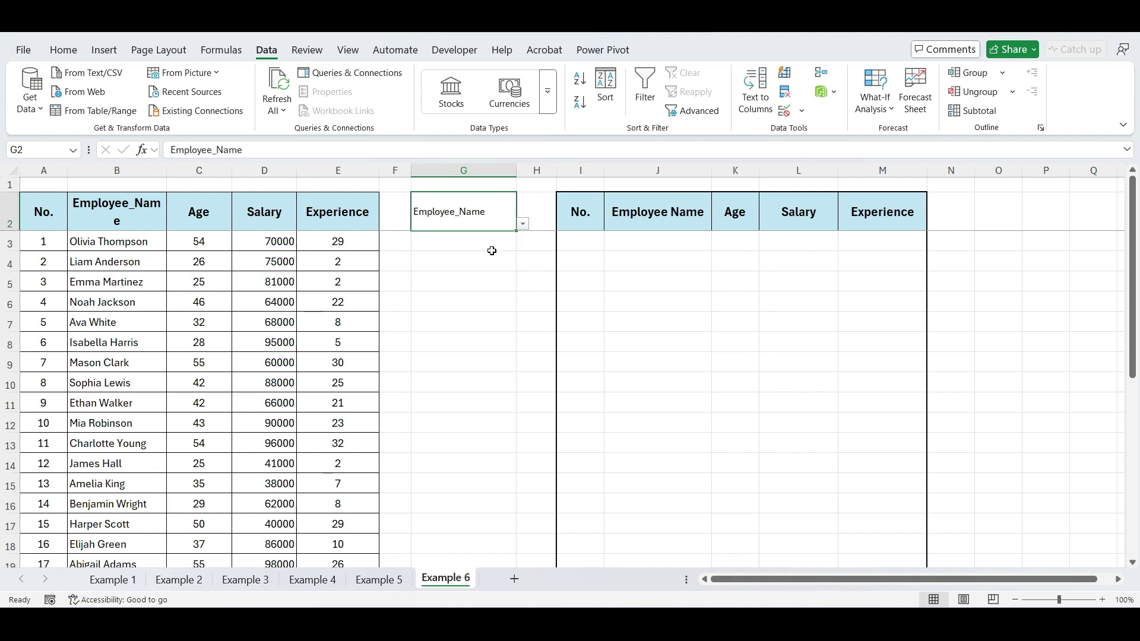
Step: In I3 enter =SORTBY(A3:E32,INDIRECT(G2),1) to sort employees ascending by G2's column
left_click(566, 236)
type("=")
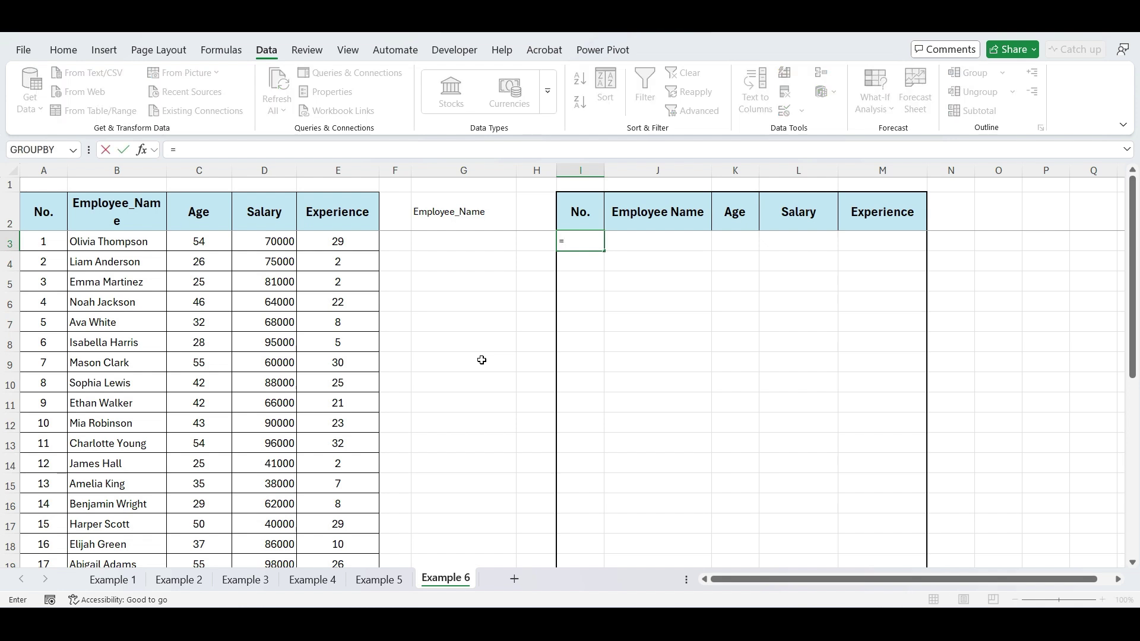
type("SORTBY(")
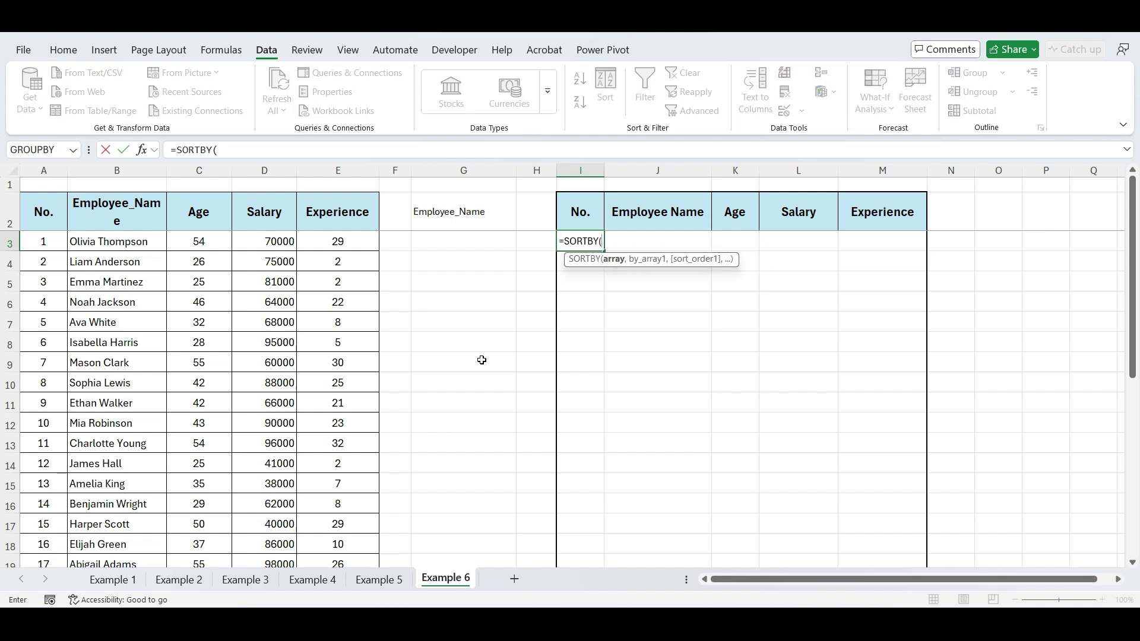
left_click(37, 243)
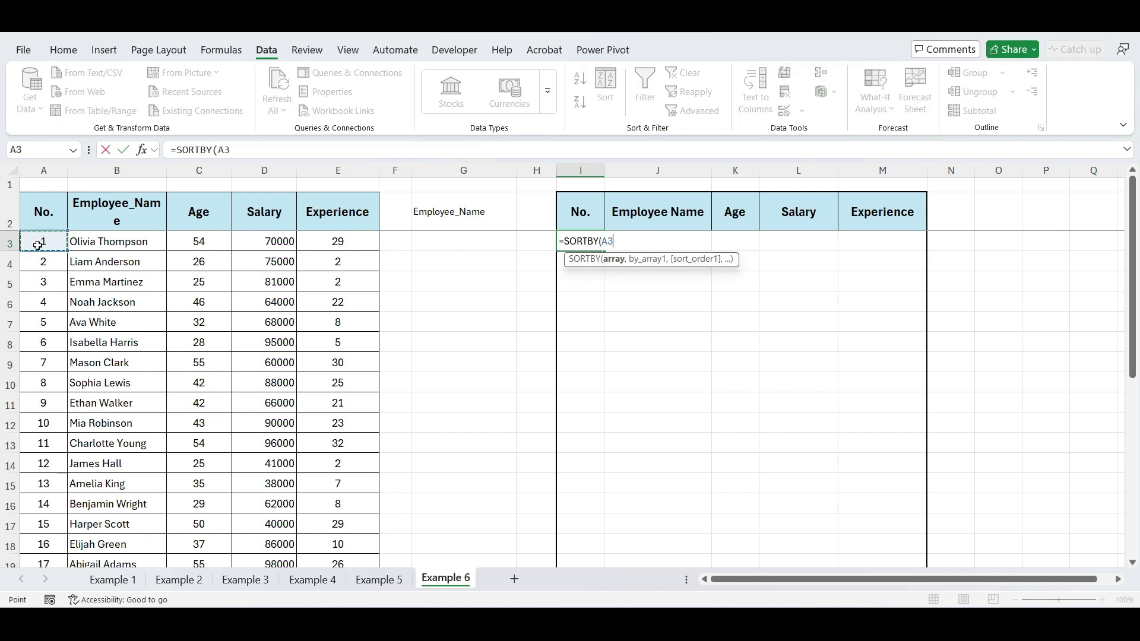
key("ctrl+shift+Right")
key("ctrl+shift+Down")
type(",")
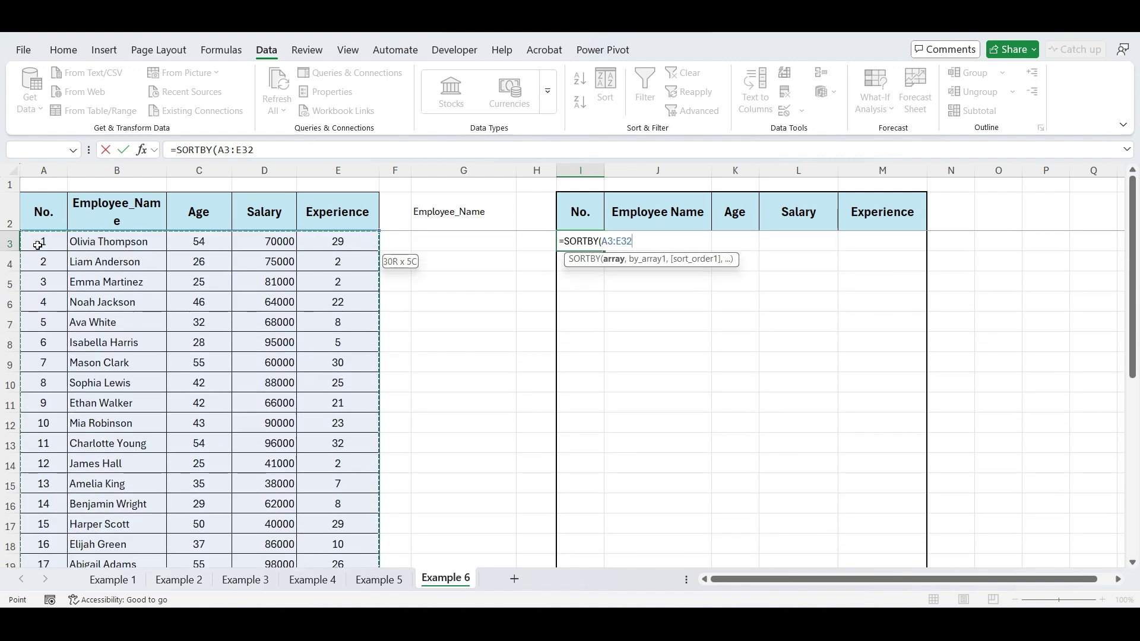
type("INDIRECT(")
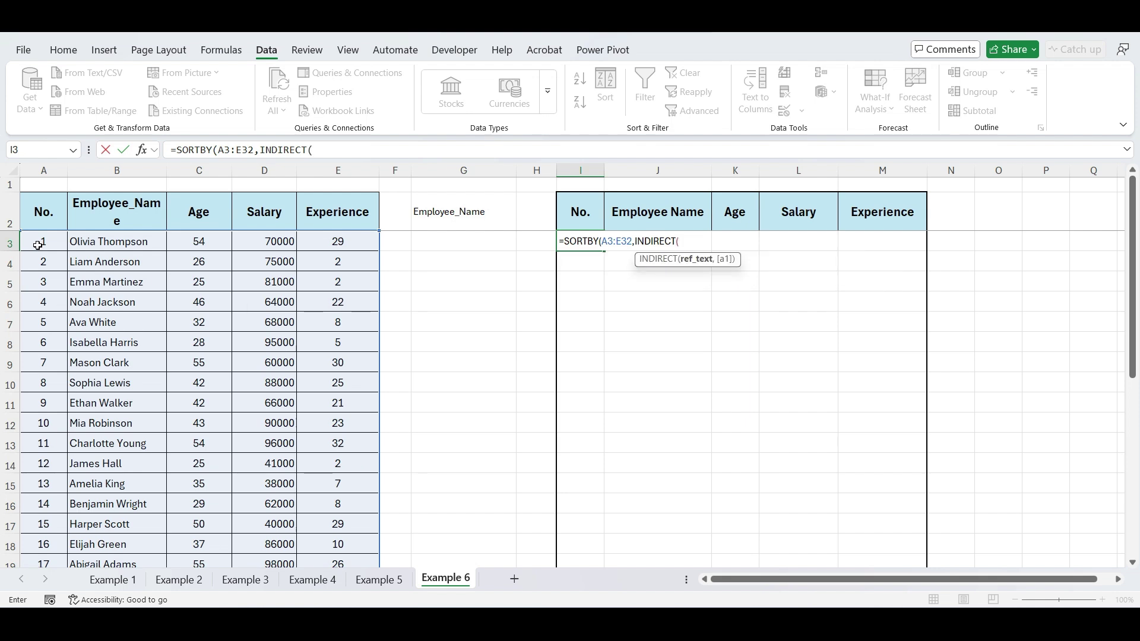
left_click(486, 204)
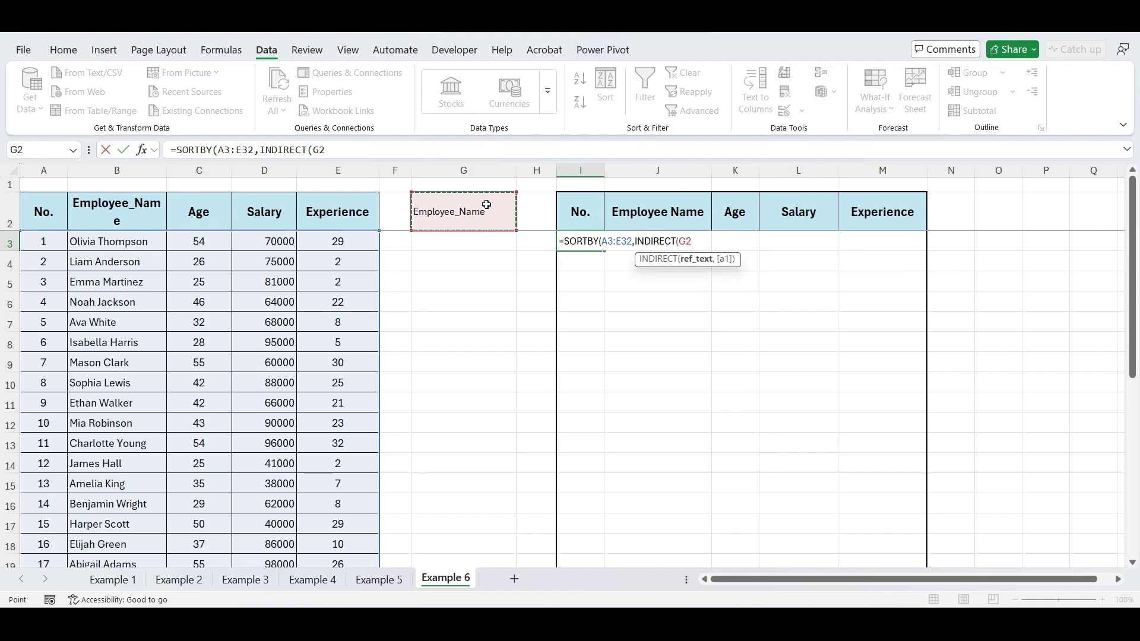
type("),1)")
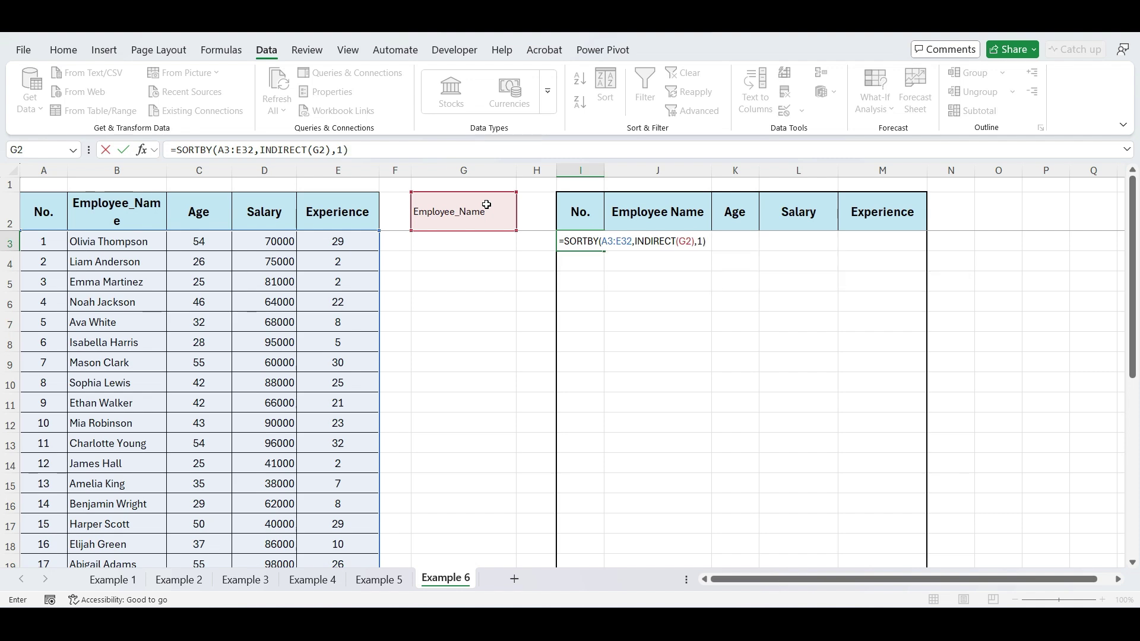
key("Return")
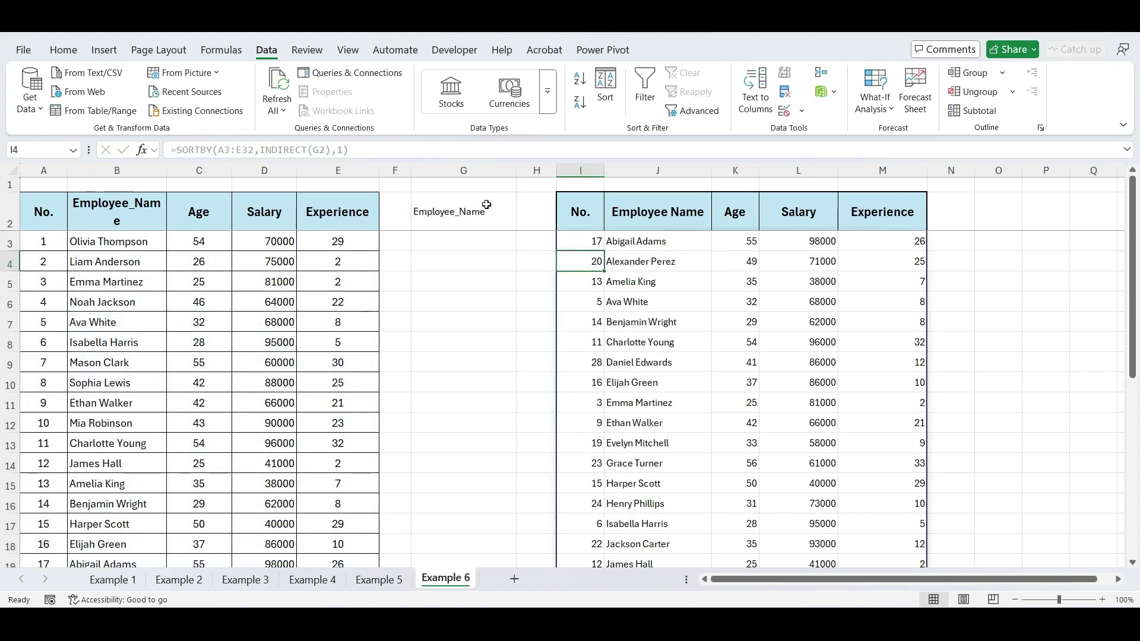
left_click(481, 245)
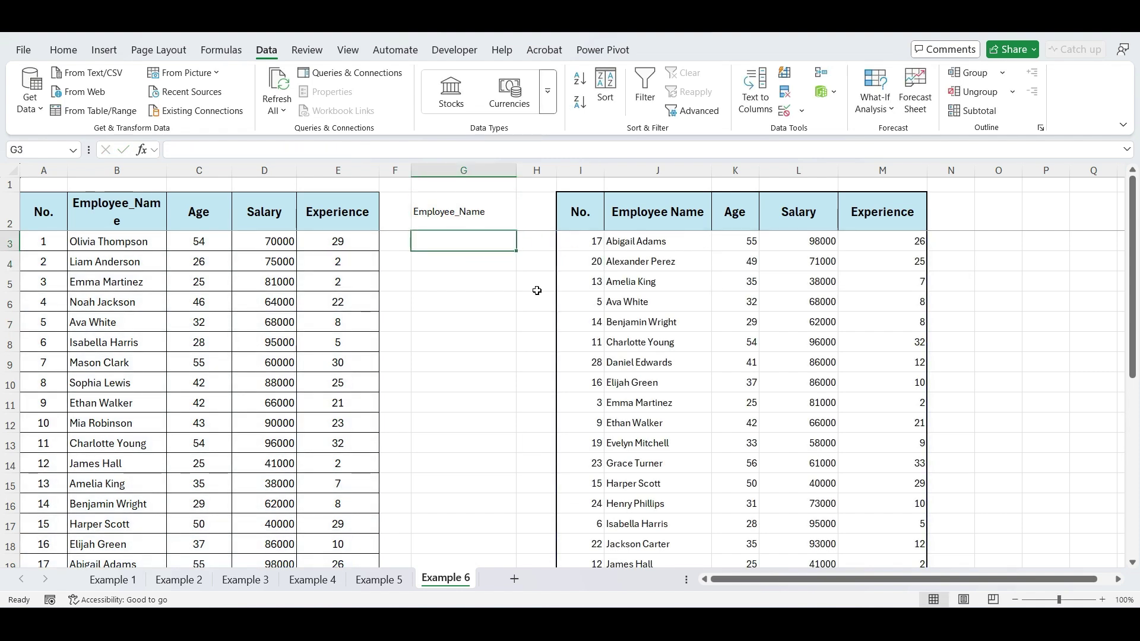
Step: Switch G2 to Salary, then Age, and bring up Create Table for the employee data
scroll(637, 404, "down", 3)
scroll(637, 405, "up", 2)
scroll(532, 269, "up", 1)
left_click(508, 224)
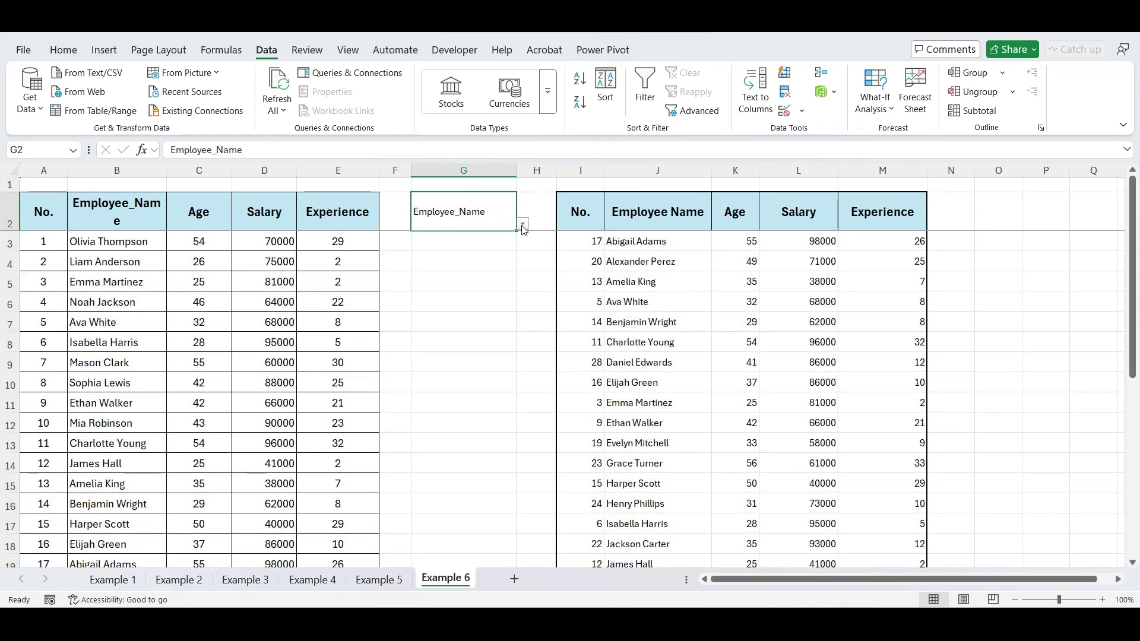
left_click(523, 225)
left_click(484, 276)
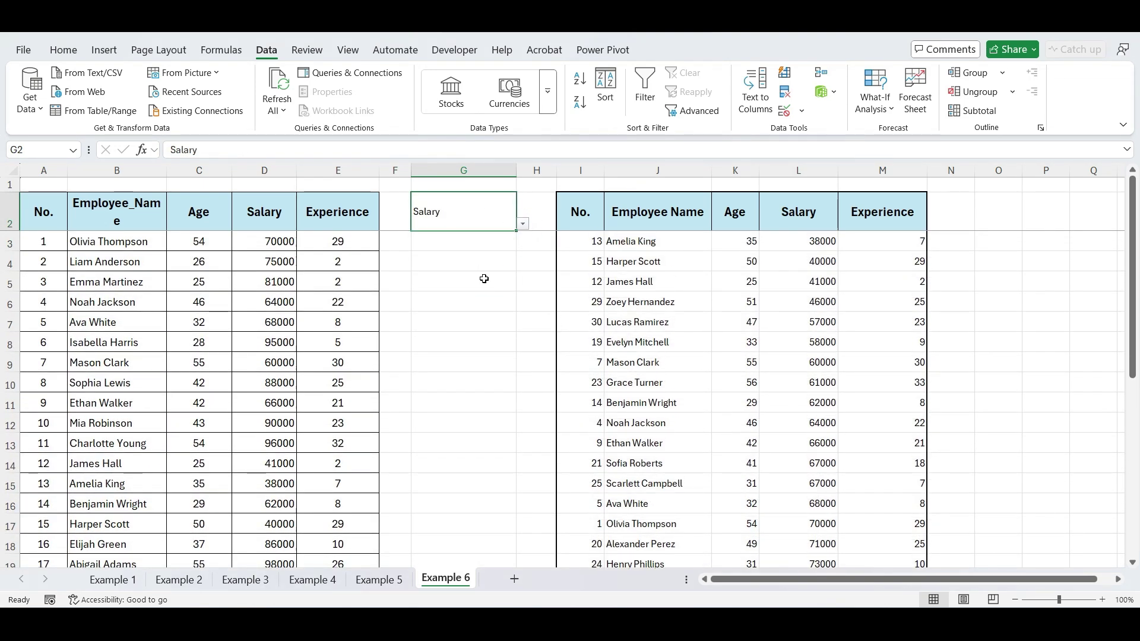
left_click(523, 224)
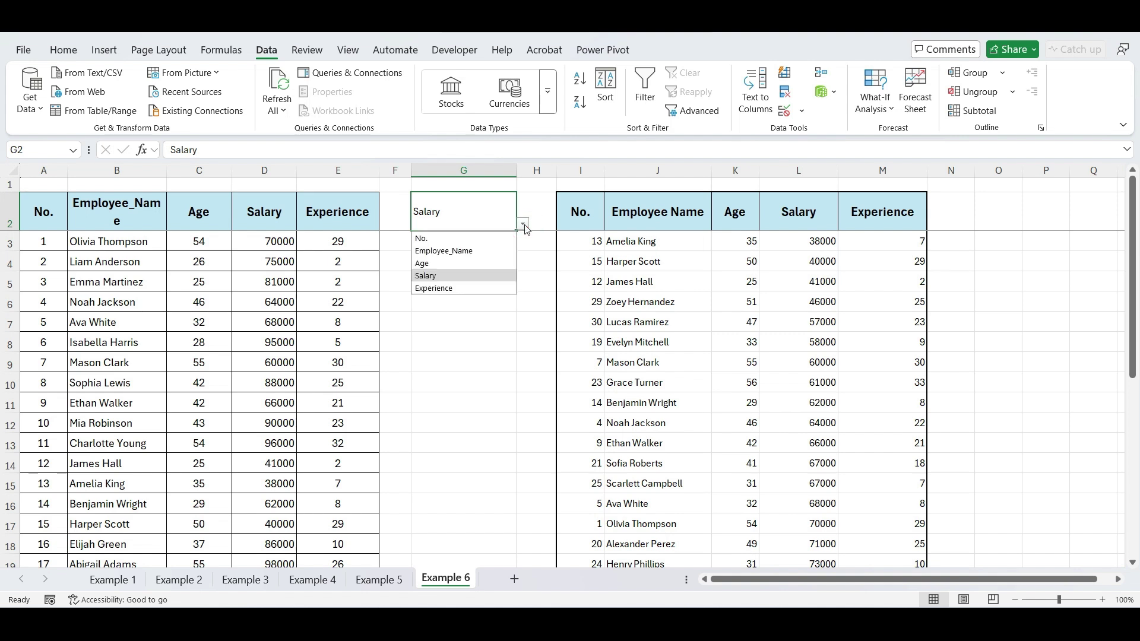
left_click(487, 266)
left_click(85, 216)
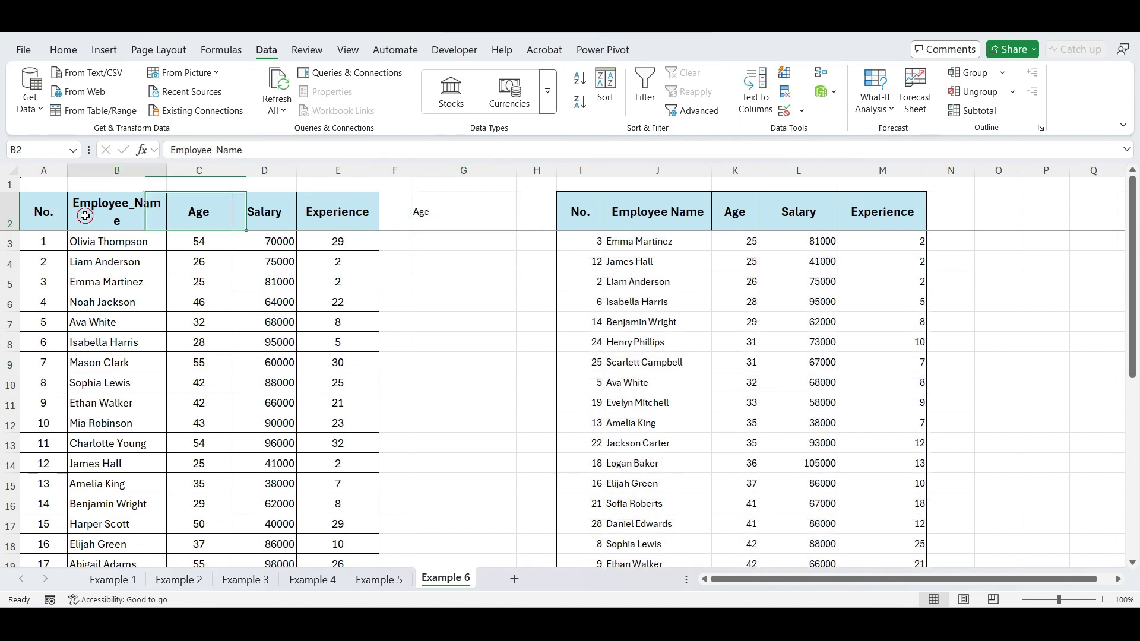
key("ctrl+t")
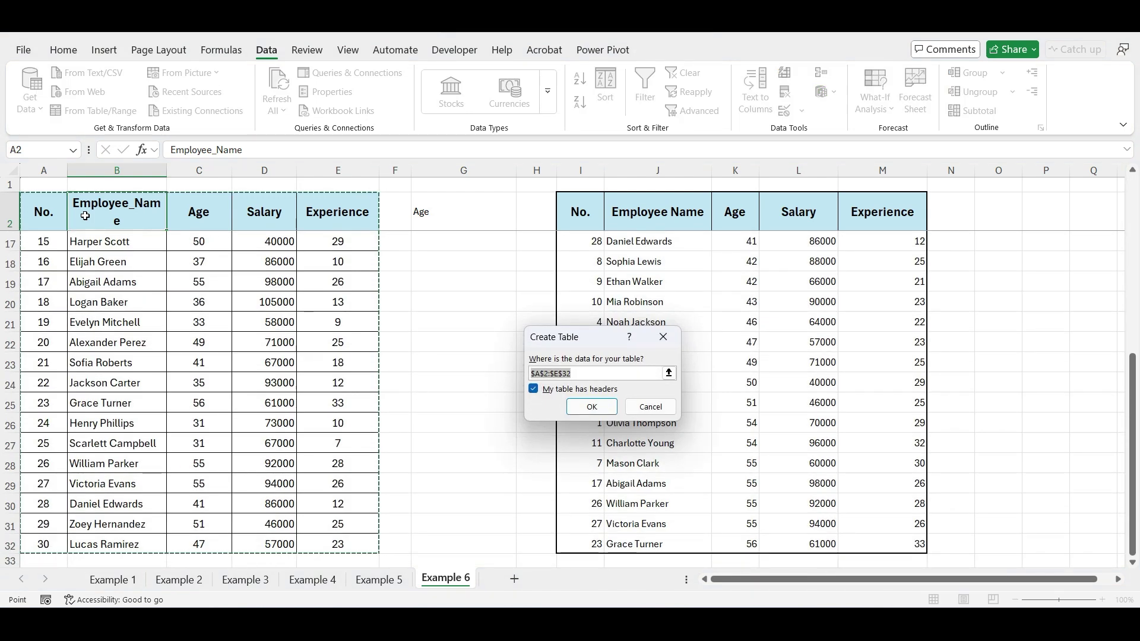
Step: Confirm the table and add employee 31 with a name, age 32, salary 51000, experience 2
left_click(592, 407)
left_click(479, 299)
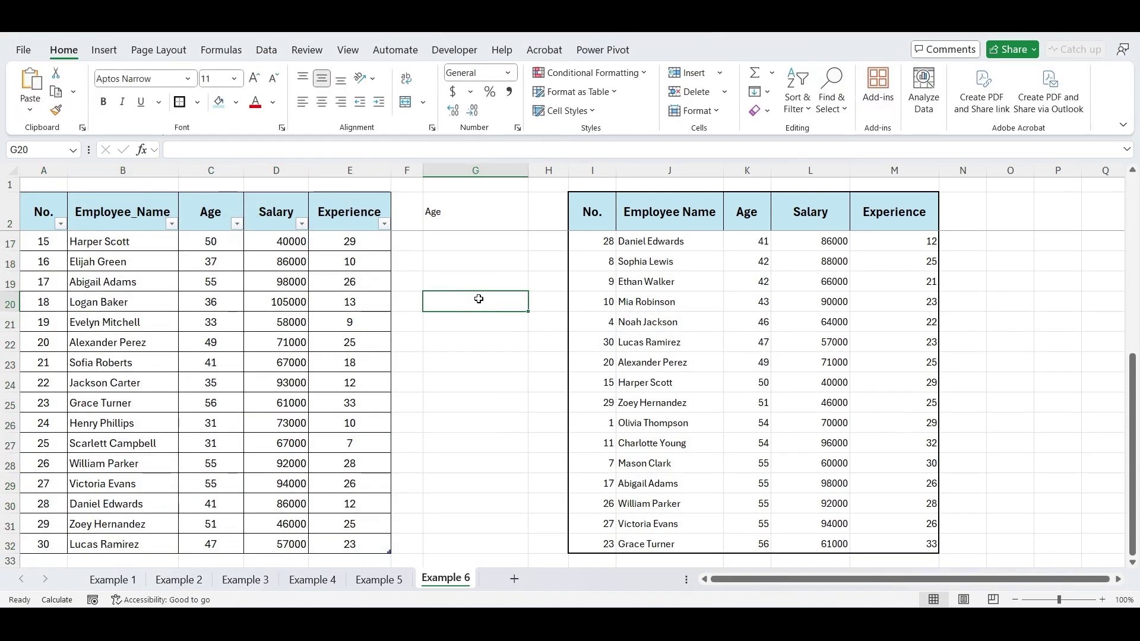
scroll(89, 534, "down", 2)
left_click(59, 474)
type("31")
key("Tab")
type("STEVE")
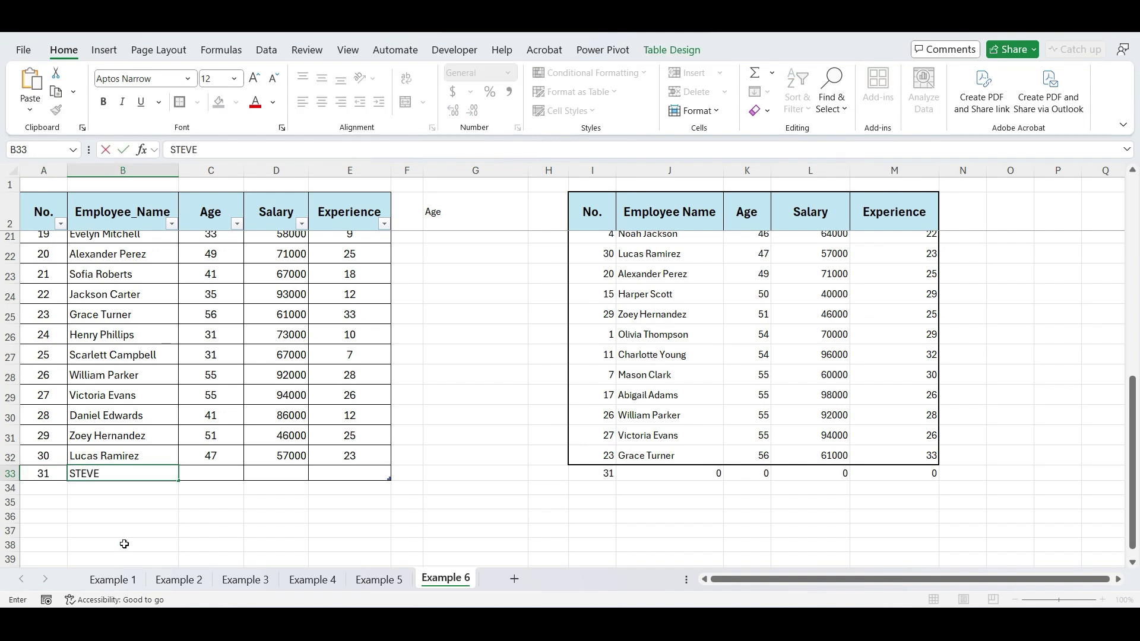
key("Tab")
type("32")
key("Tab")
type("51000")
key("Tab")
type("2")
key("Return")
Step: Verify the new employee appears in the sorted output table
left_click(95, 473)
scroll(459, 412, "up", 4)
scroll(459, 412, "up", 2)
left_click(632, 384)
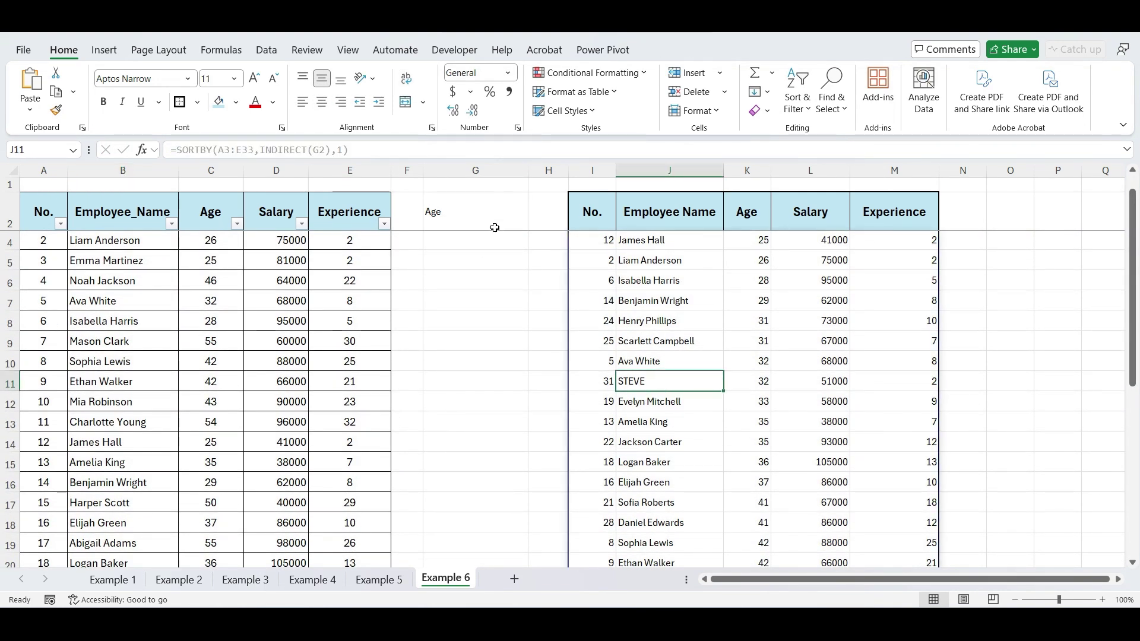
Step: Re-sort the output via G2 by Employee_Name, then Salary, then Experience
left_click(504, 209)
left_click(537, 224)
left_click(496, 251)
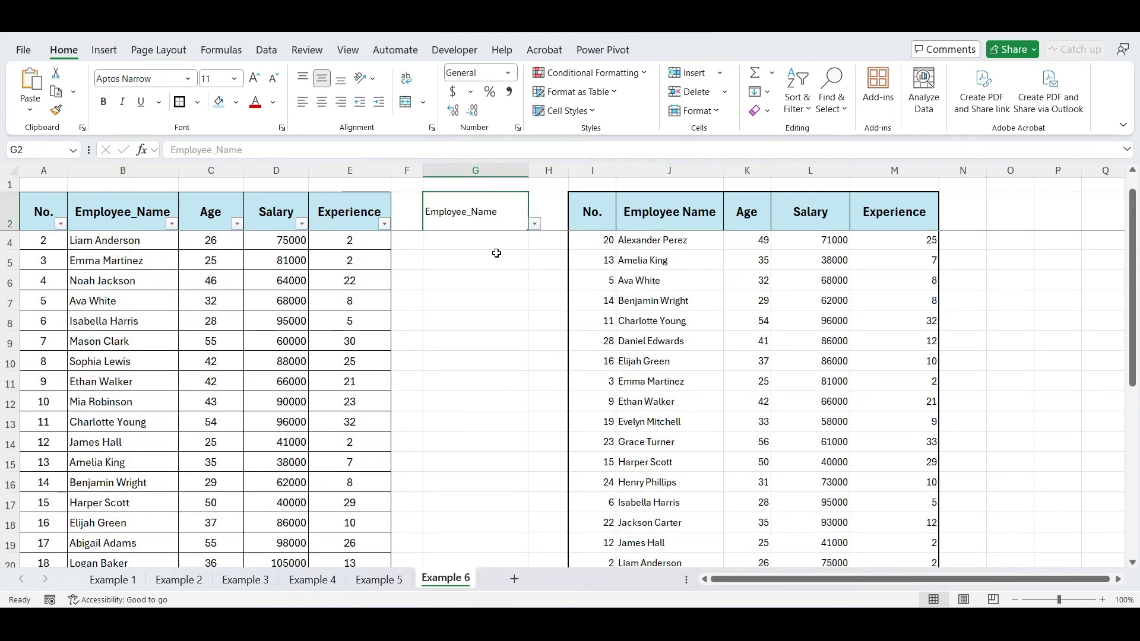
left_click(537, 223)
left_click(495, 274)
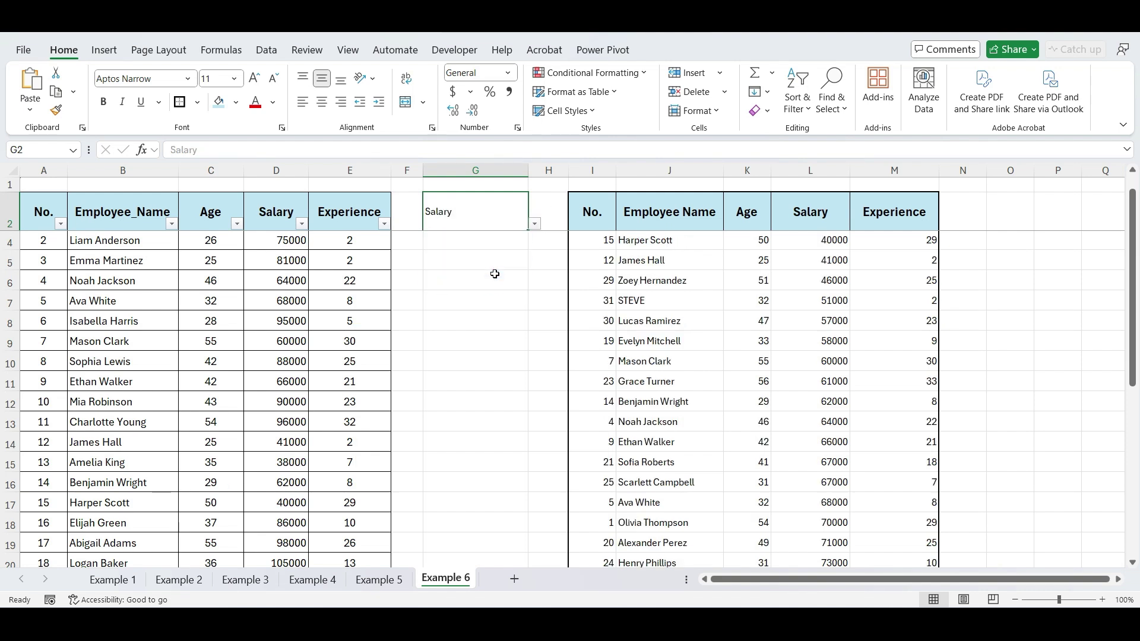
left_click(535, 225)
left_click(494, 287)
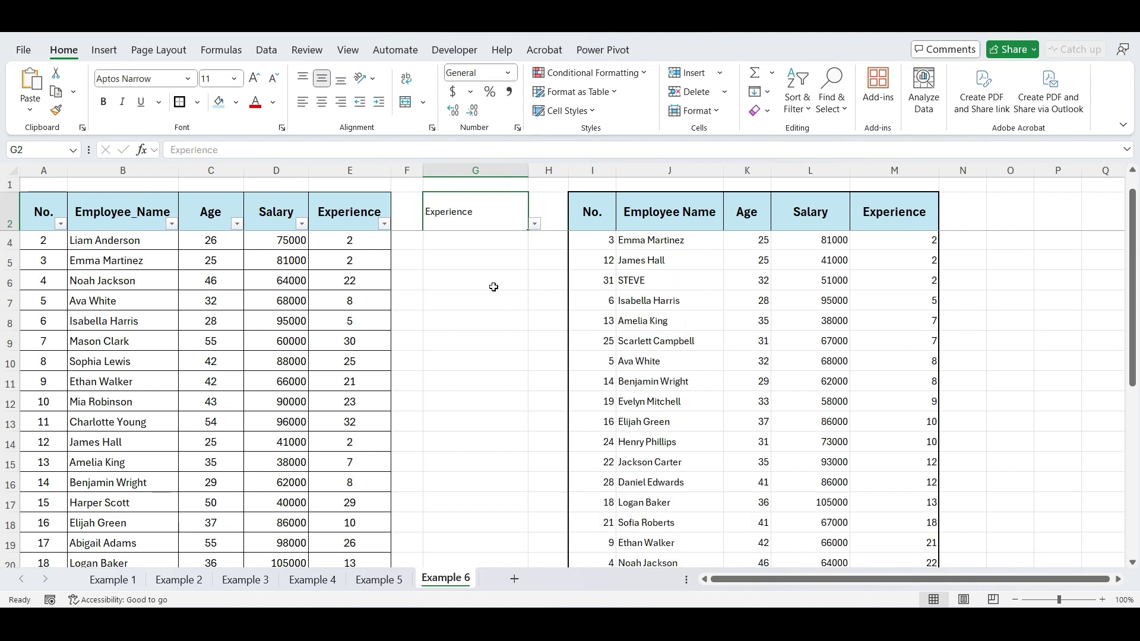